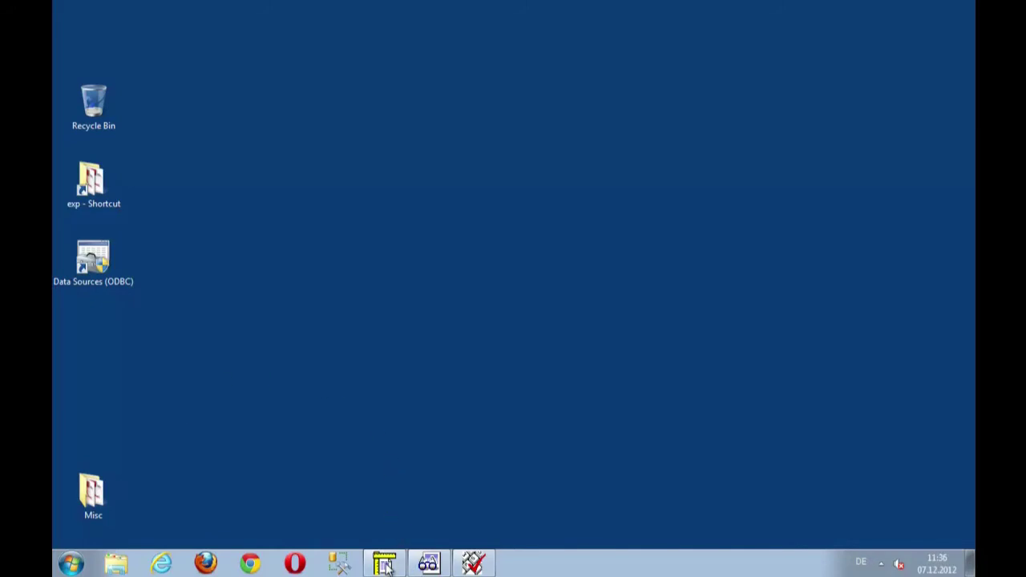
Restore TeleForm Designer, minimize the Reader and Verifier windows, and shift Designer left
mouse_move(386, 565)
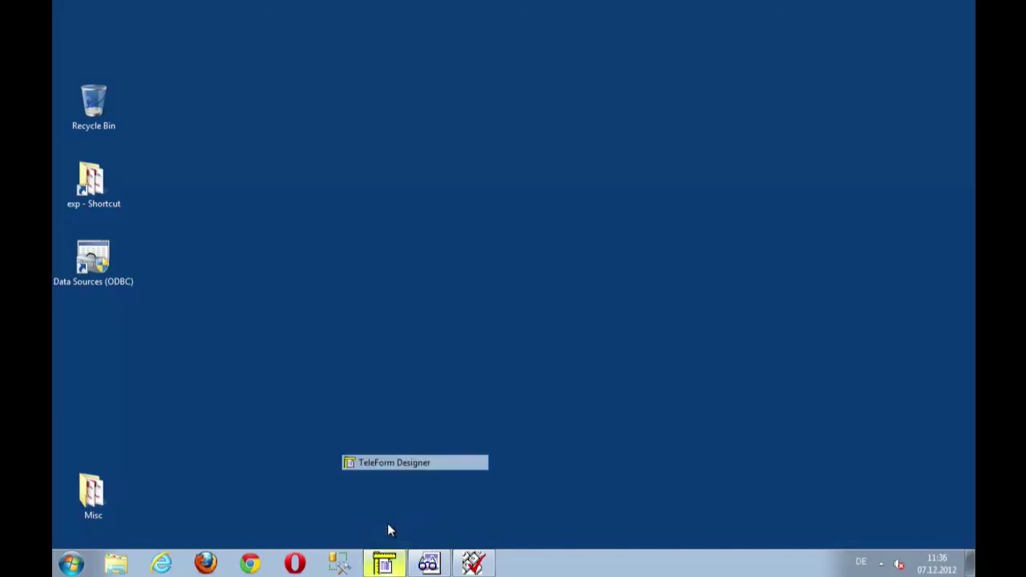
left_click(387, 530)
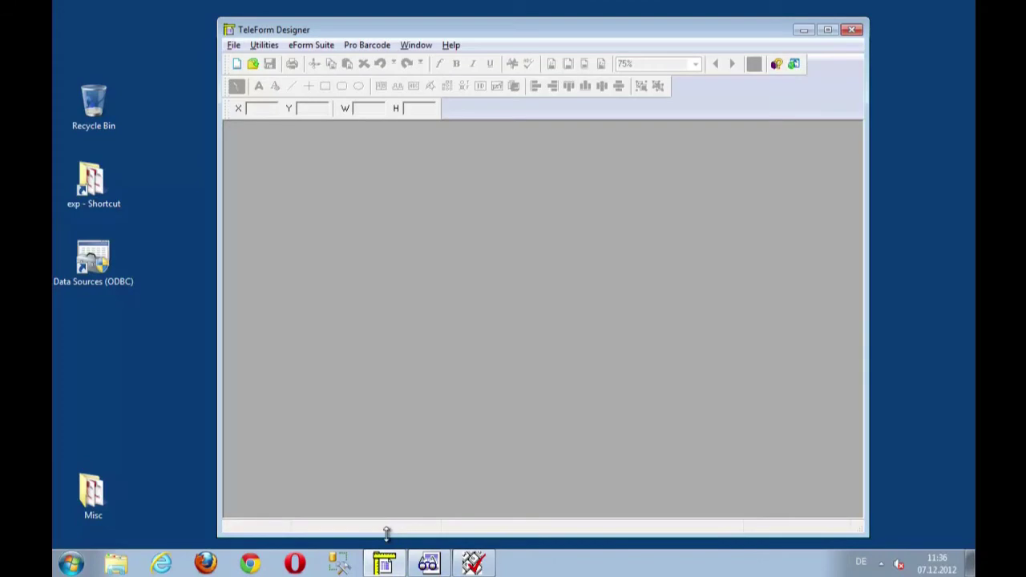
mouse_move(401, 568)
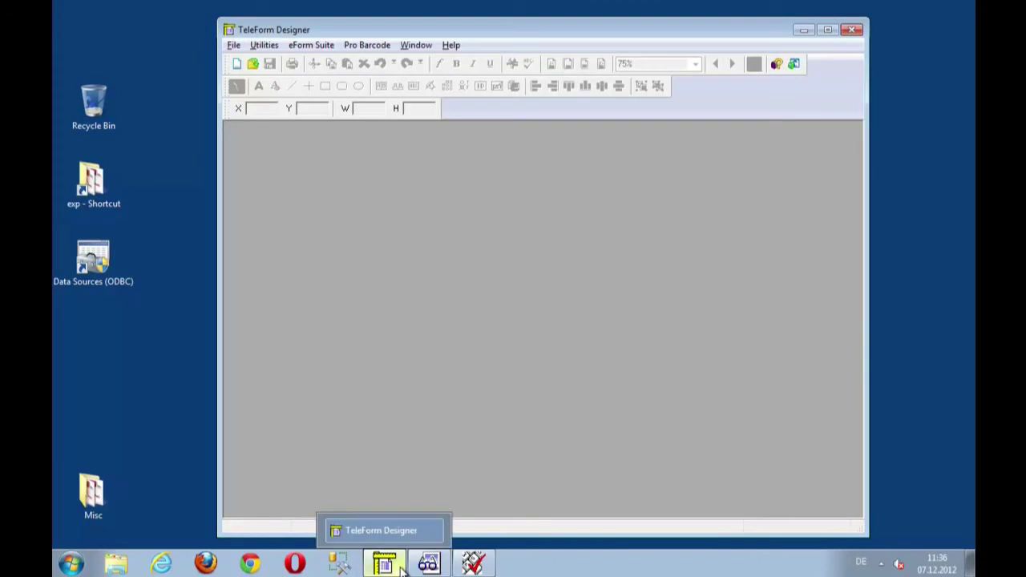
left_click(428, 564)
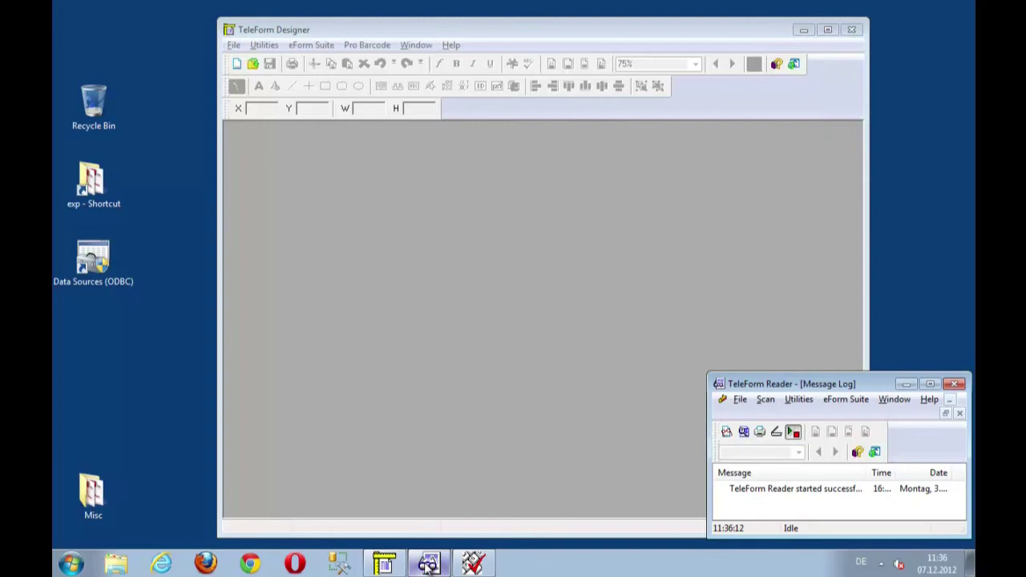
left_click(472, 564)
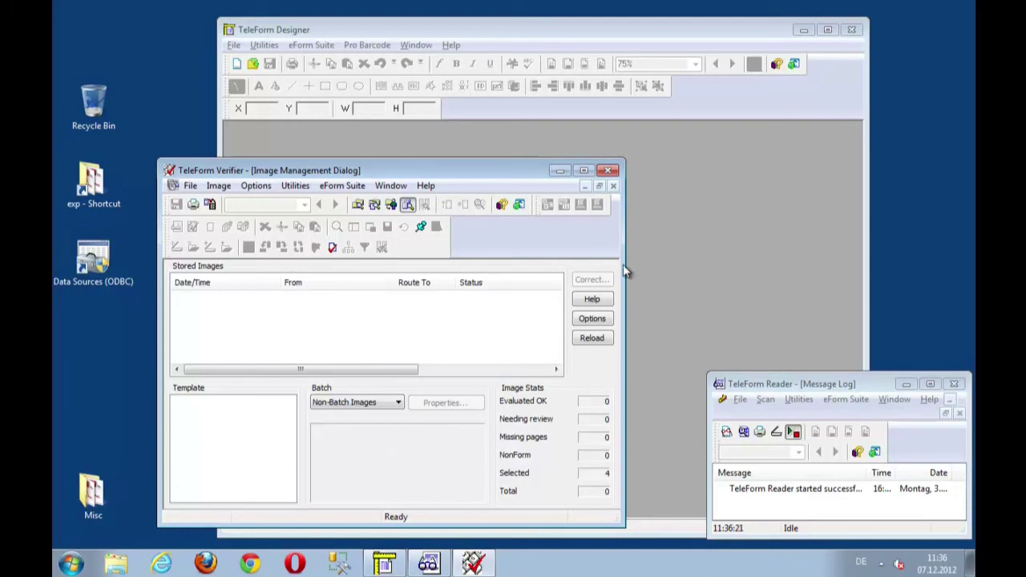
left_click(559, 171)
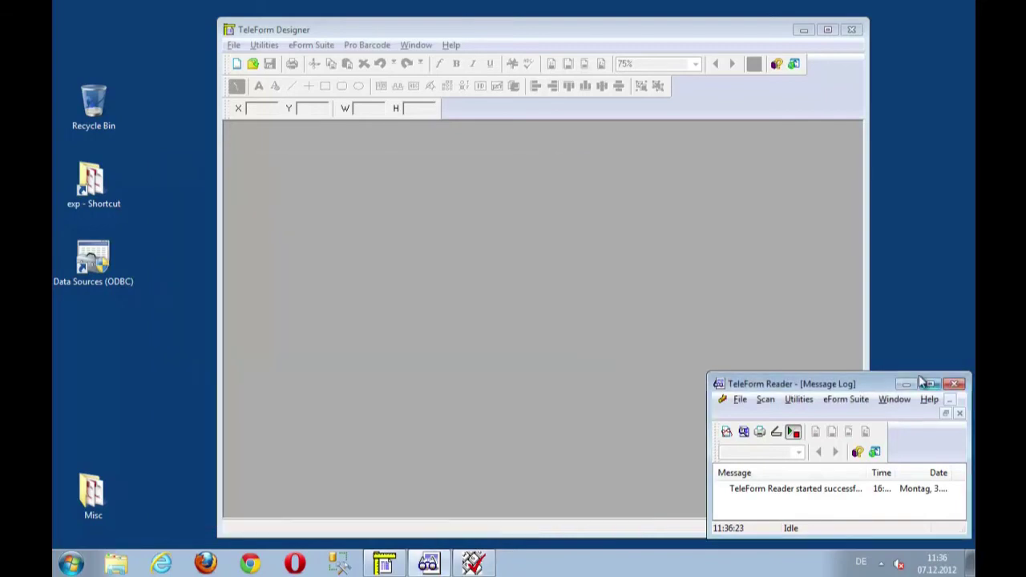
left_click(904, 384)
left_click_drag(513, 38, 436, 34)
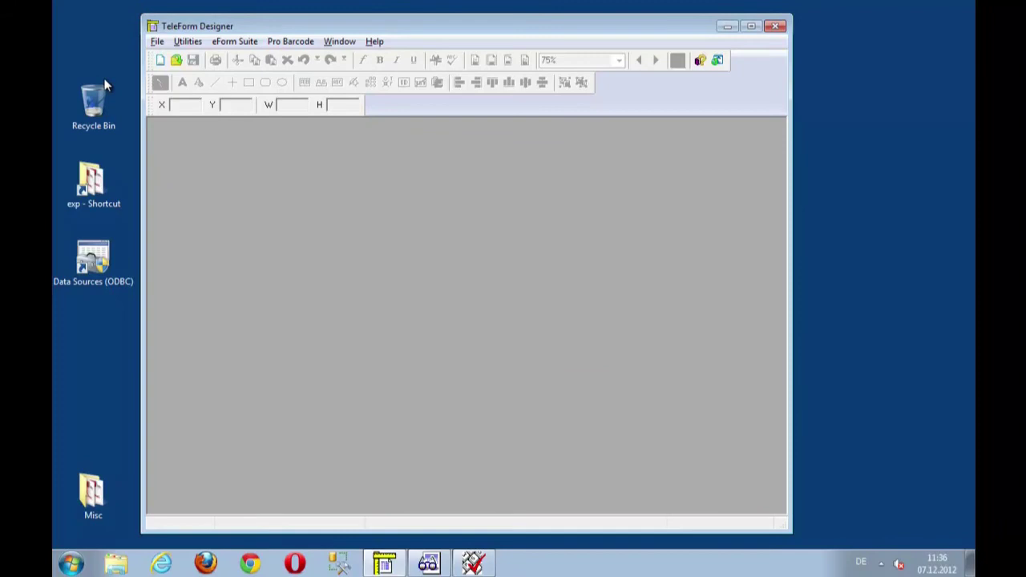
Create a new blank Traditional form template, Untitled2
left_click(159, 62)
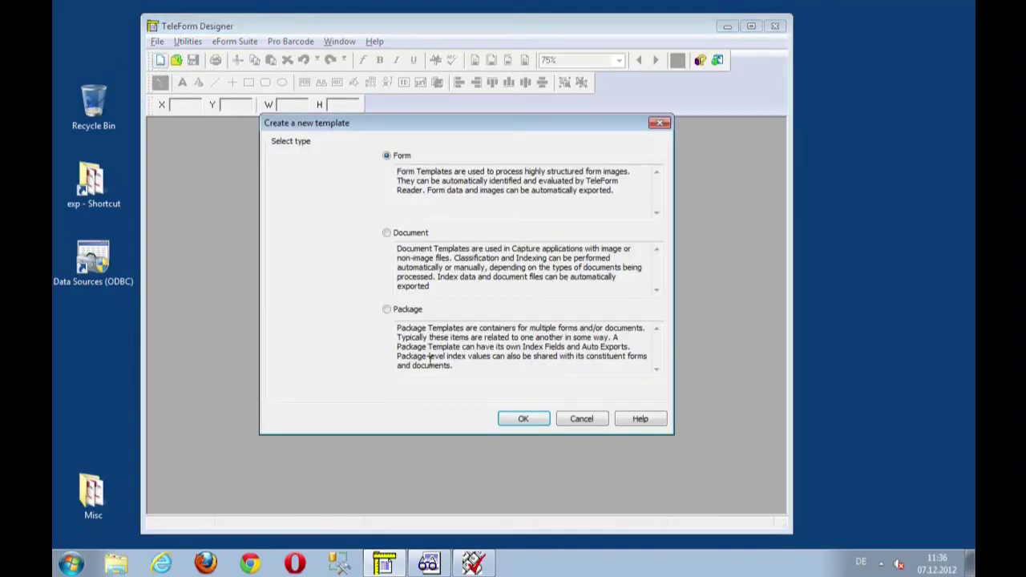
left_click(525, 420)
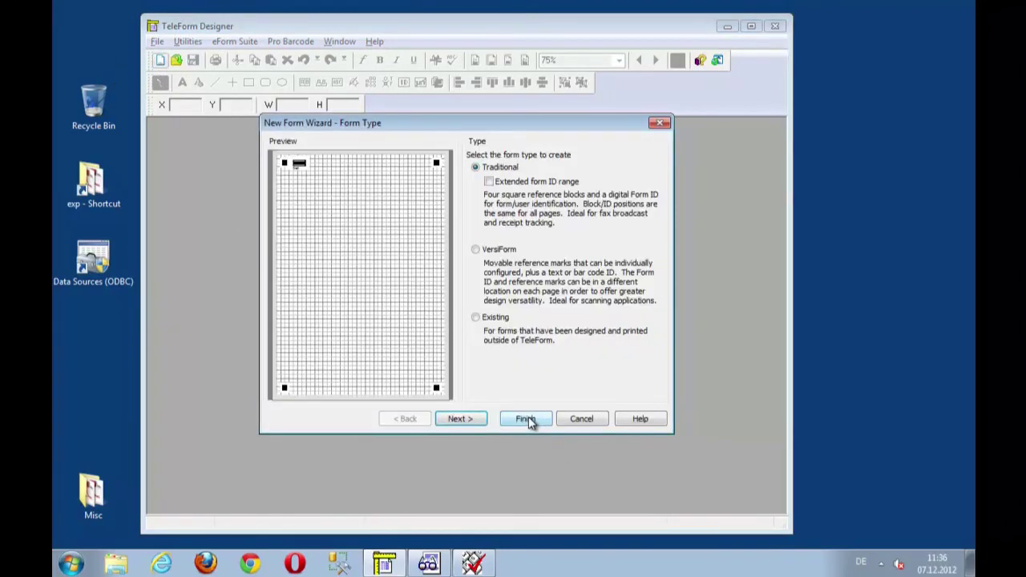
left_click(526, 418)
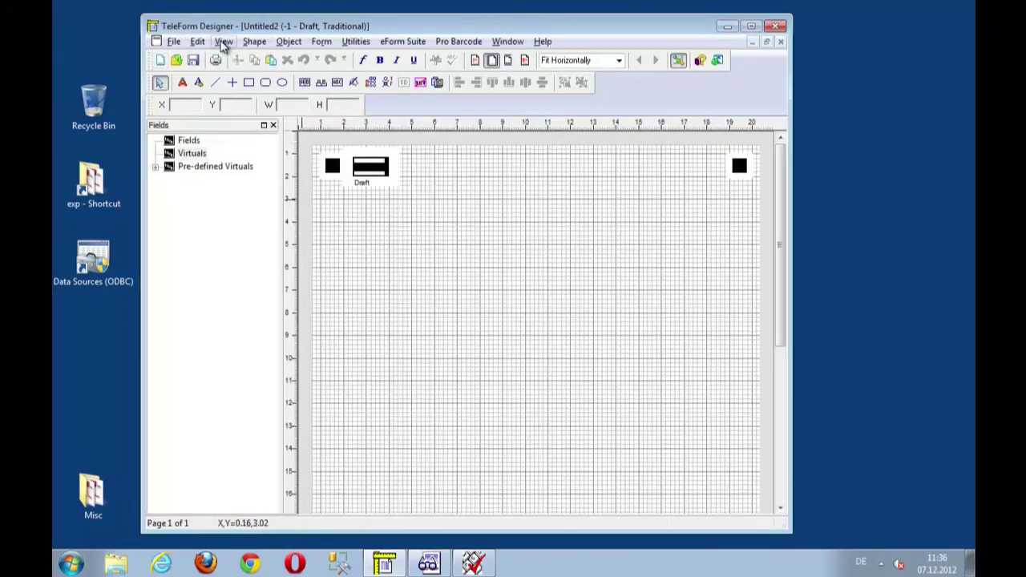
Turn off View > Show Grid so the Untitled2 page shows plain white
left_click(224, 41)
left_click(267, 235)
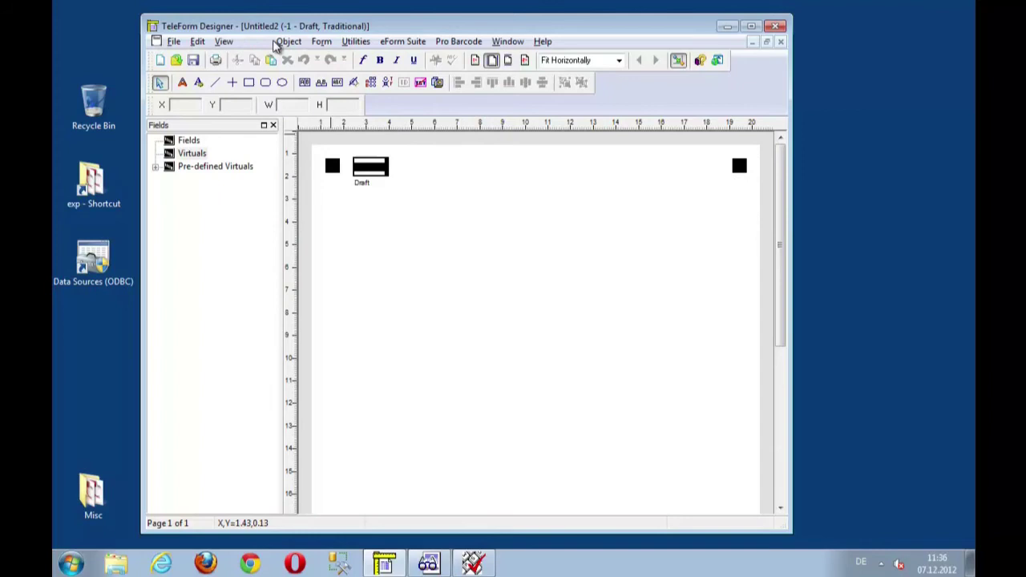
left_click(398, 48)
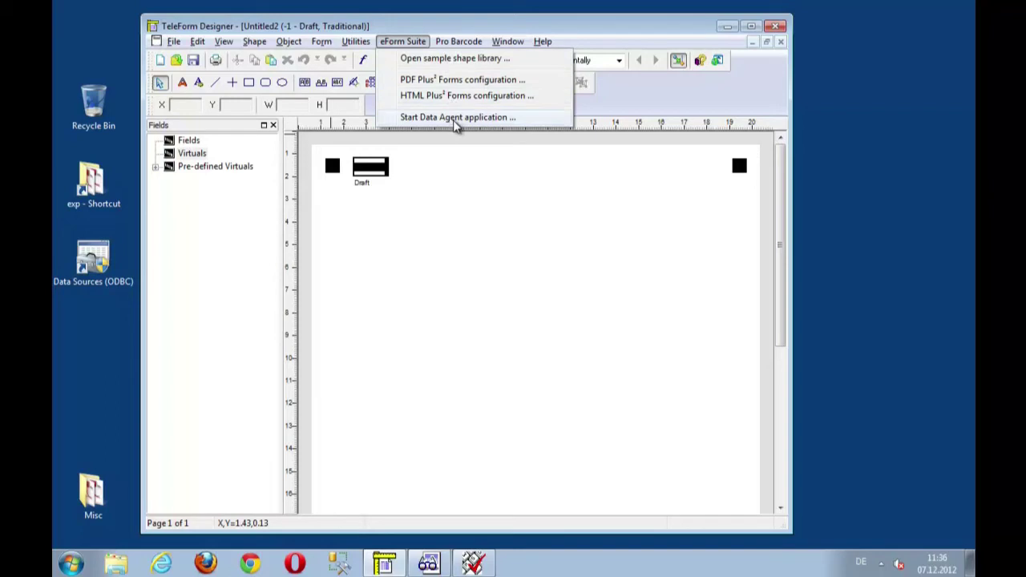
Drag the English > Expressions > Calculations Balance calculation sample onto the Untitled2 page
left_click(450, 61)
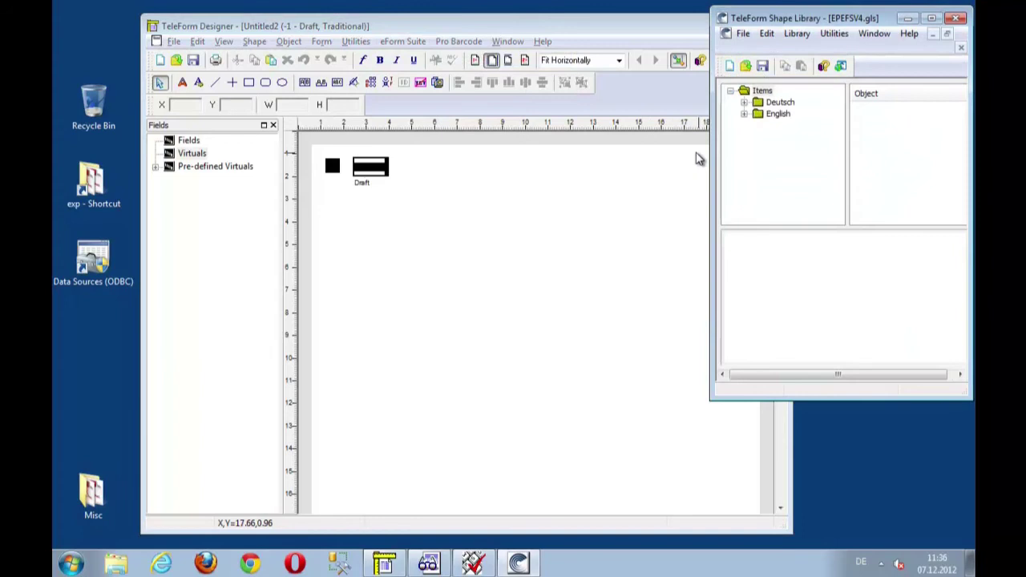
left_click(365, 27)
left_click_drag(365, 27, 282, 18)
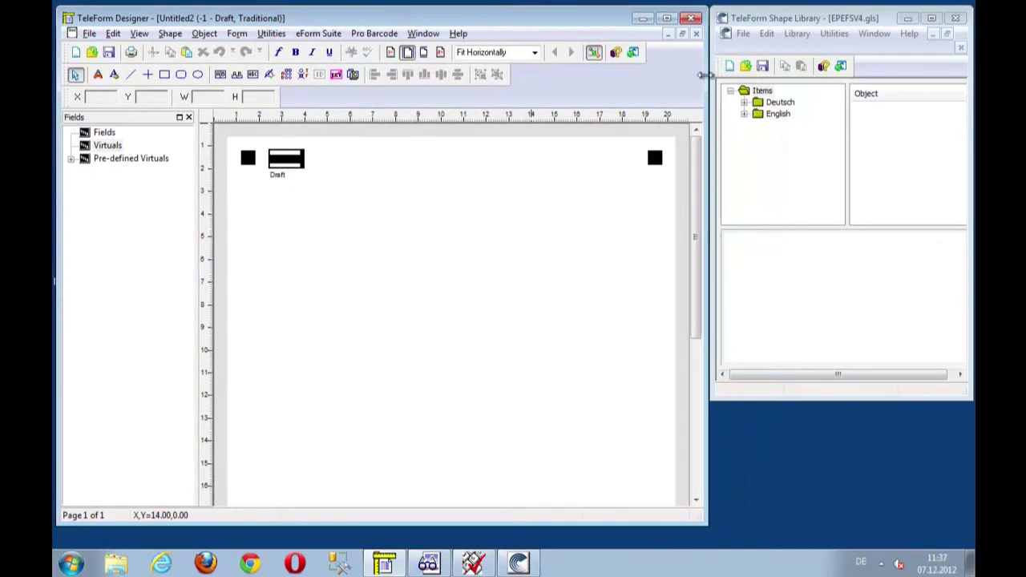
left_click(743, 114)
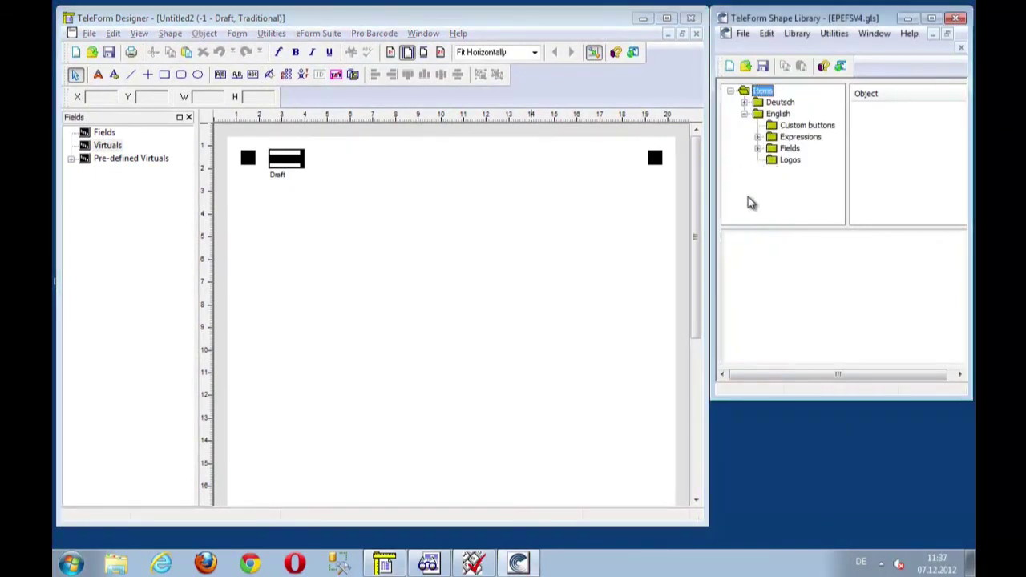
left_click(758, 137)
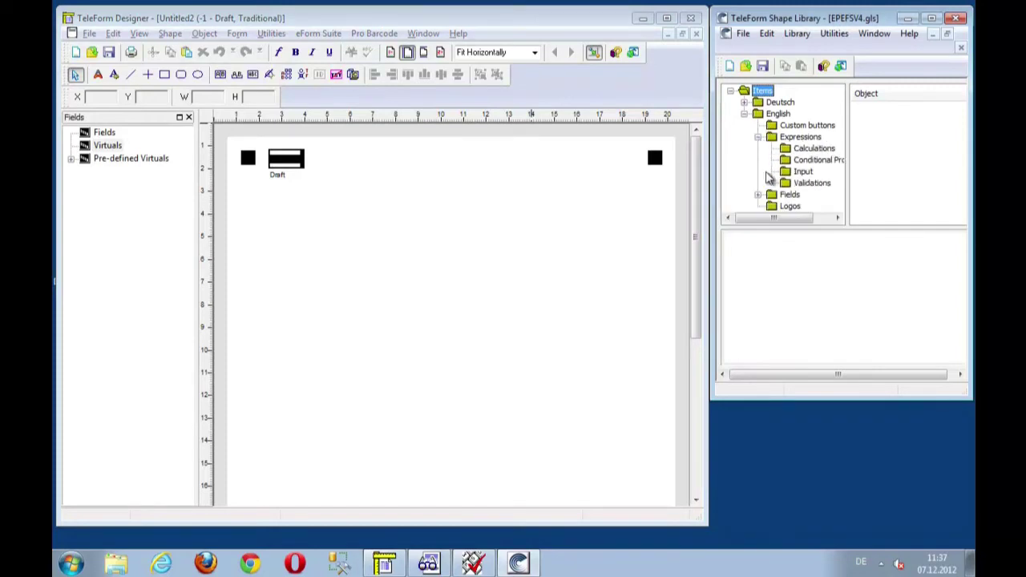
left_click(795, 149)
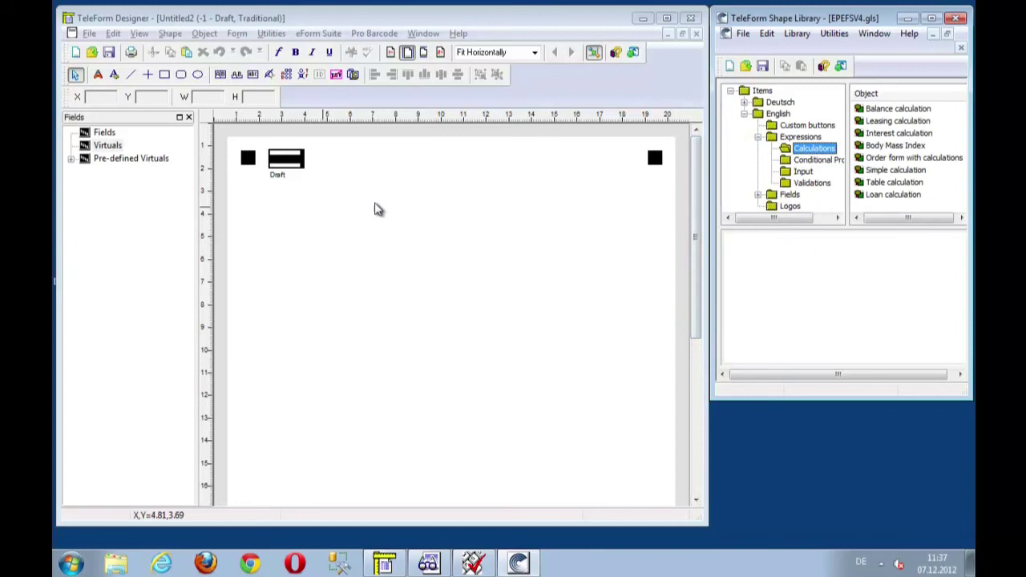
left_click_drag(889, 115, 582, 182)
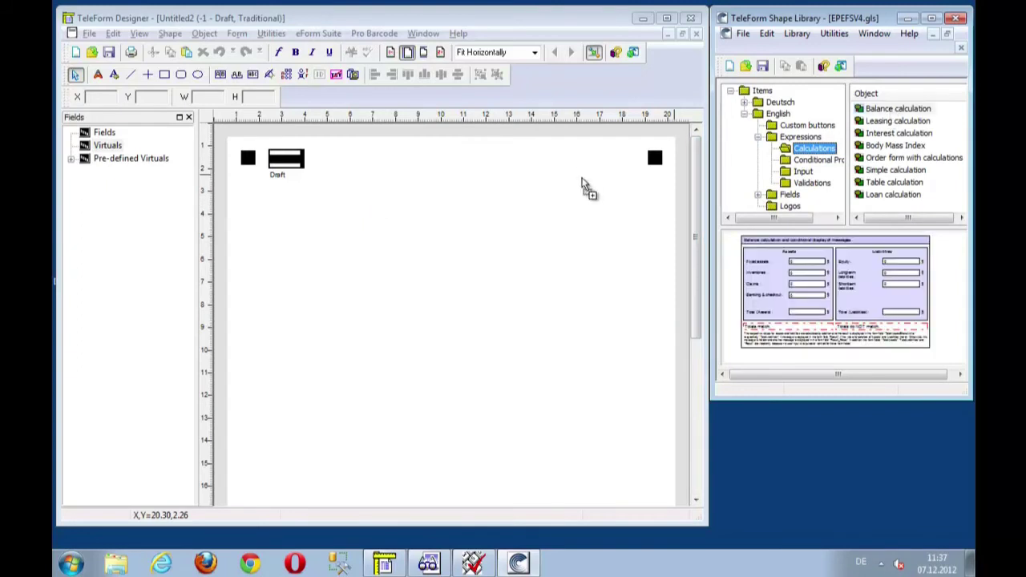
left_click_drag(296, 183, 246, 192)
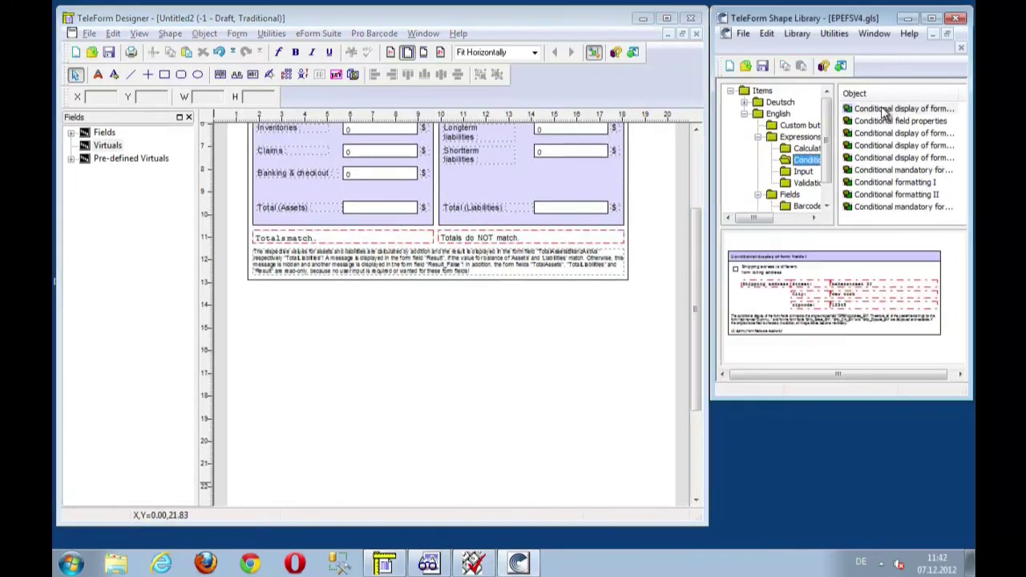
Place the Conditional display of form fields I and Conditional mandatory form fields I samples on the page
left_click(886, 110)
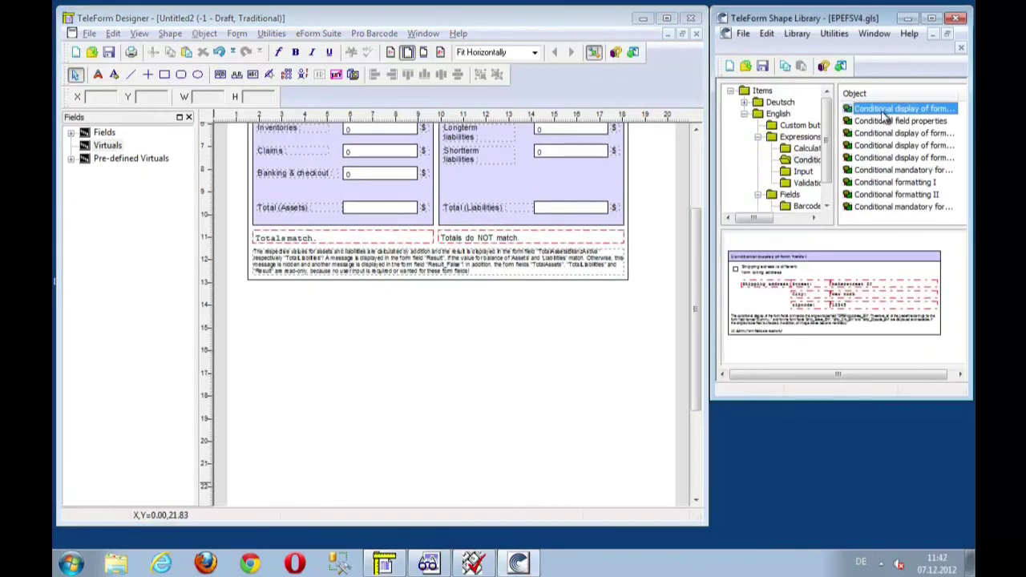
left_click_drag(886, 116, 252, 296)
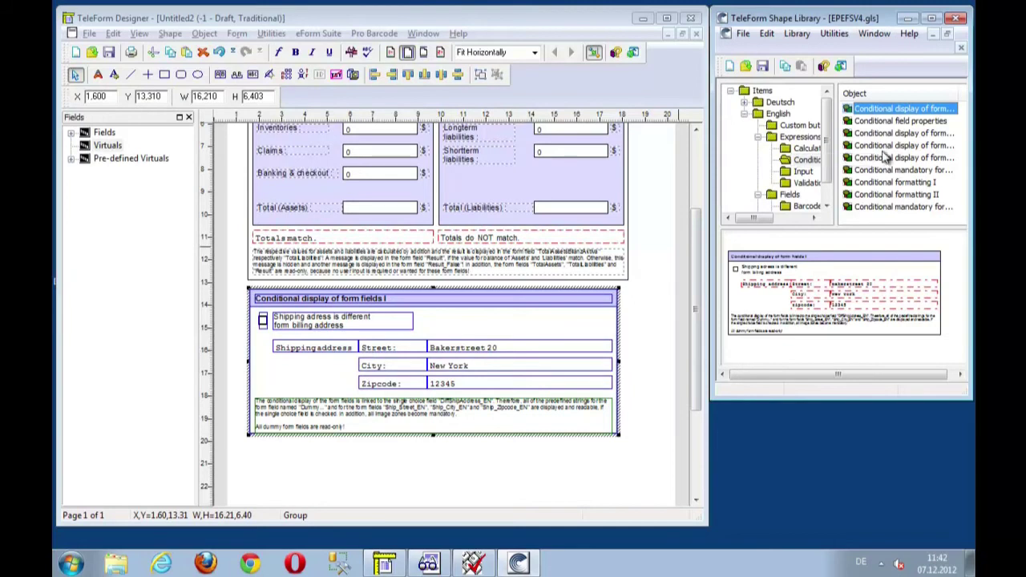
left_click(904, 183)
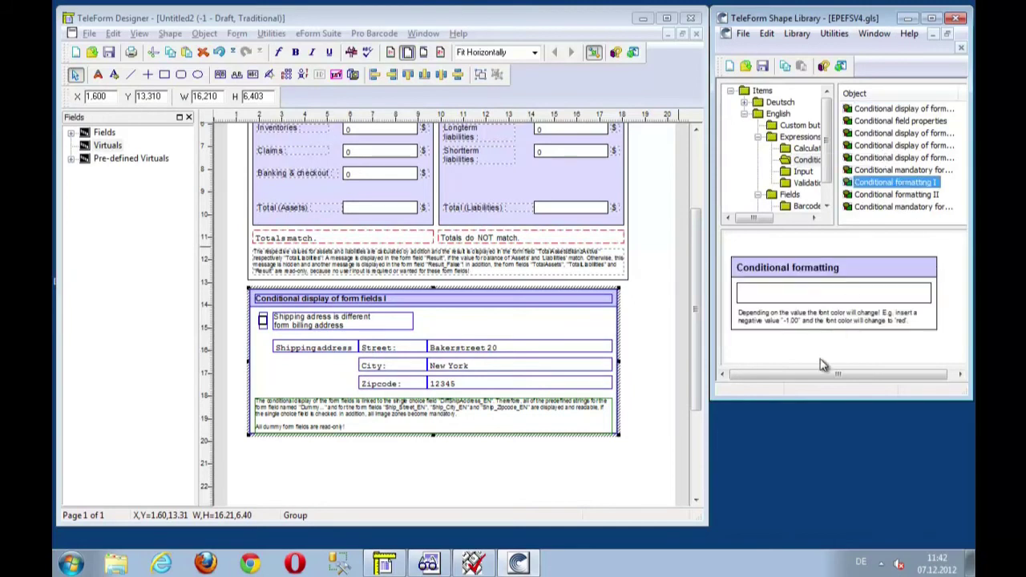
left_click(886, 171)
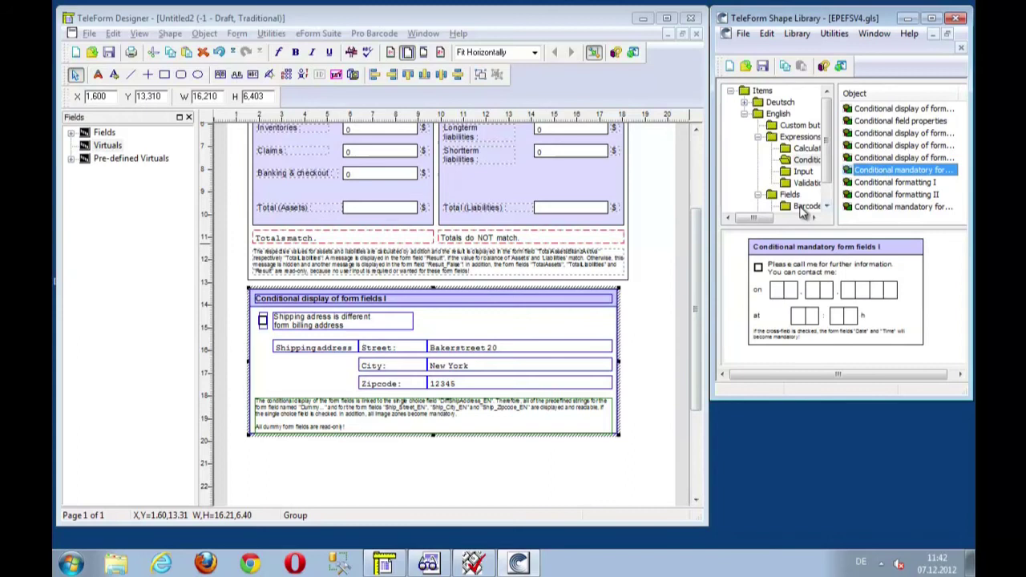
left_click_drag(700, 253, 703, 334)
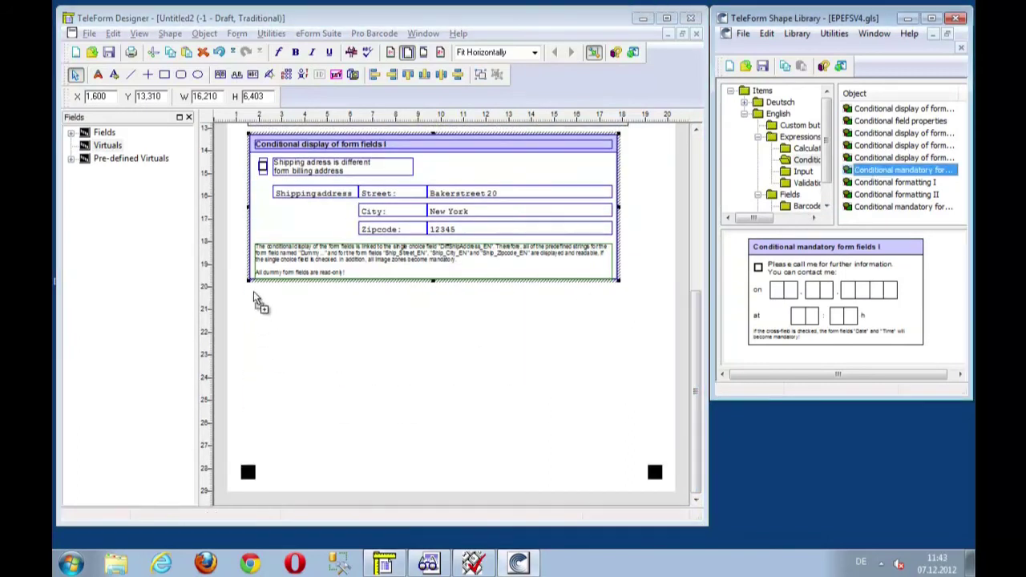
left_click_drag(255, 298, 255, 299)
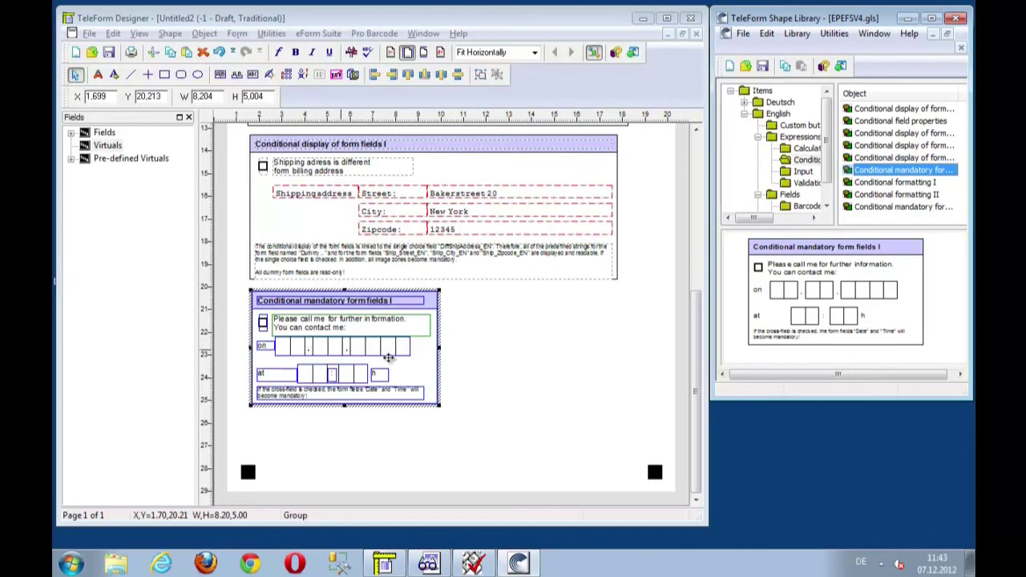
Add the eForm Suite logo beside the mandatory fields group and enlarge it to about double size
scroll(825, 186, "down", 1)
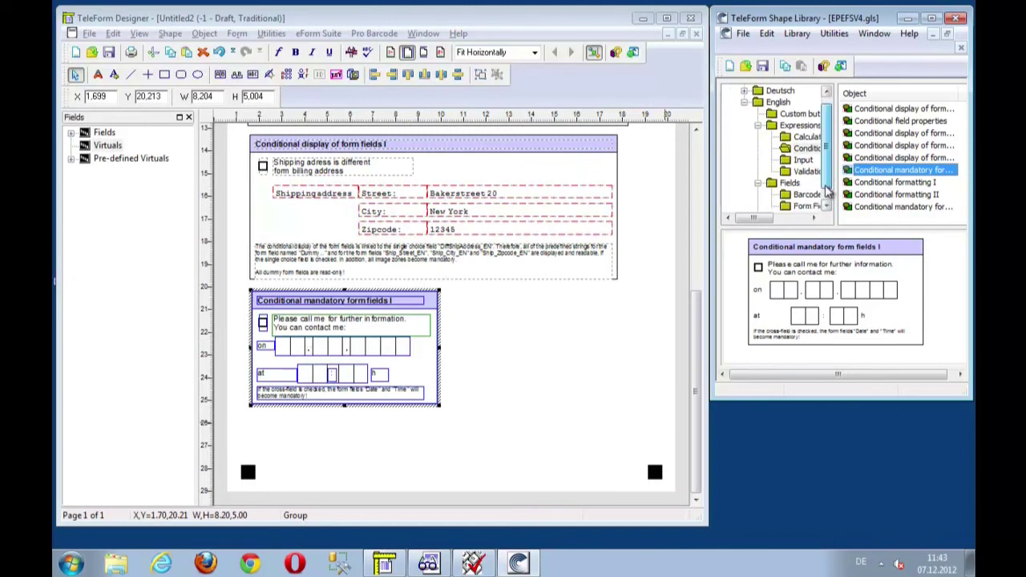
left_click(789, 206)
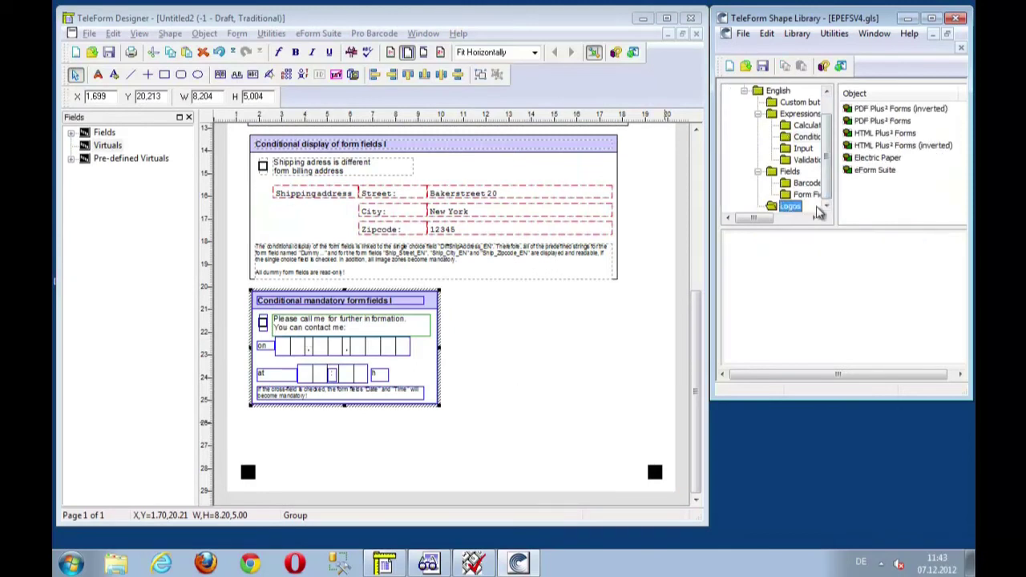
left_click(875, 171)
left_click_drag(881, 181, 474, 298)
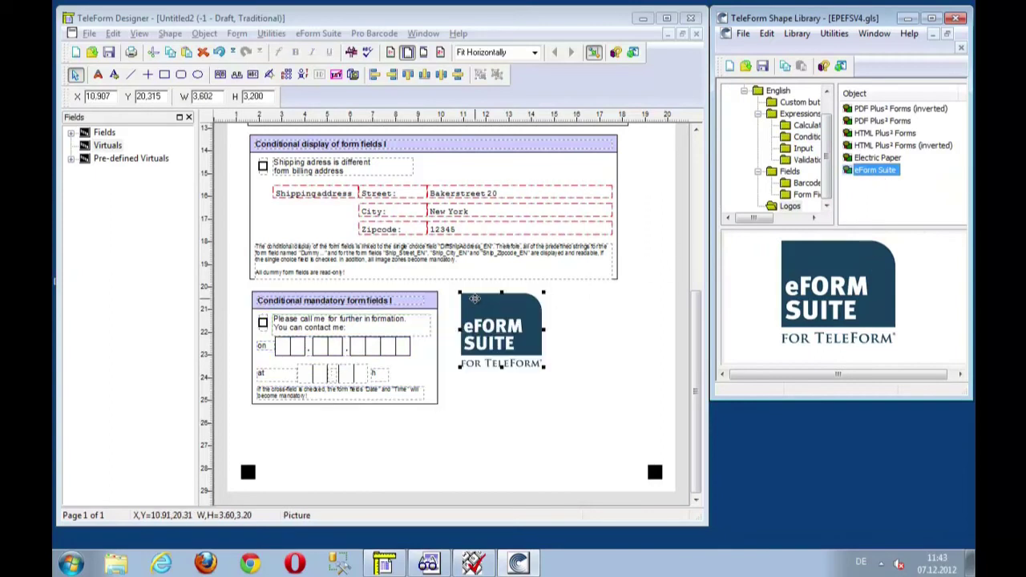
left_click(545, 370)
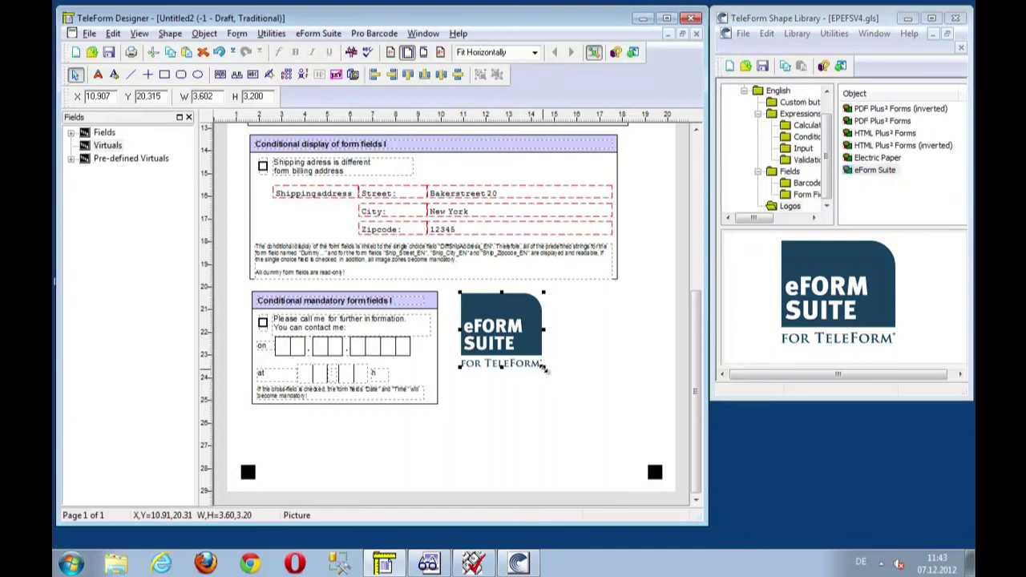
left_click_drag(544, 367, 621, 440)
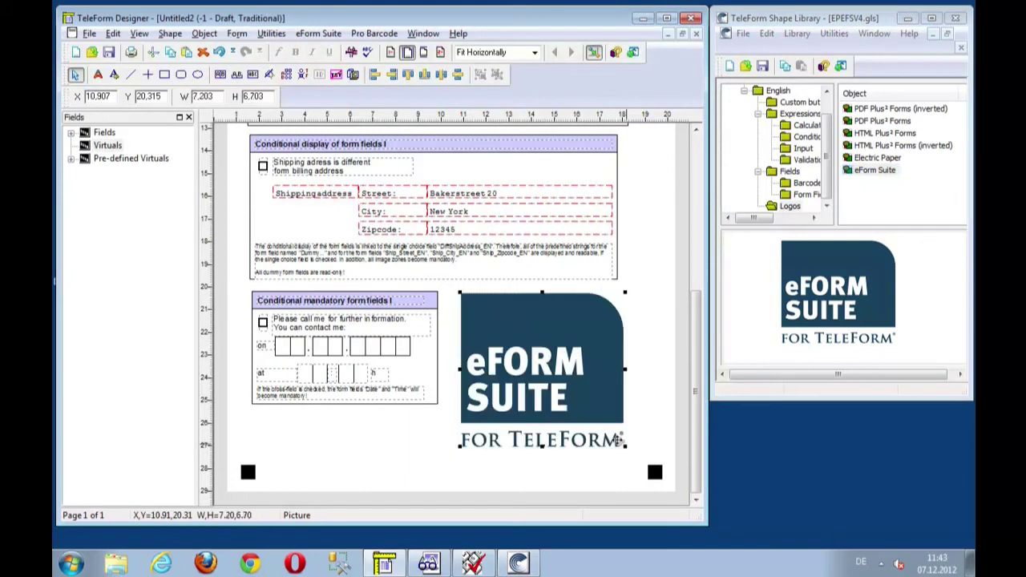
Insert a new blank page after the current page
left_click(113, 33)
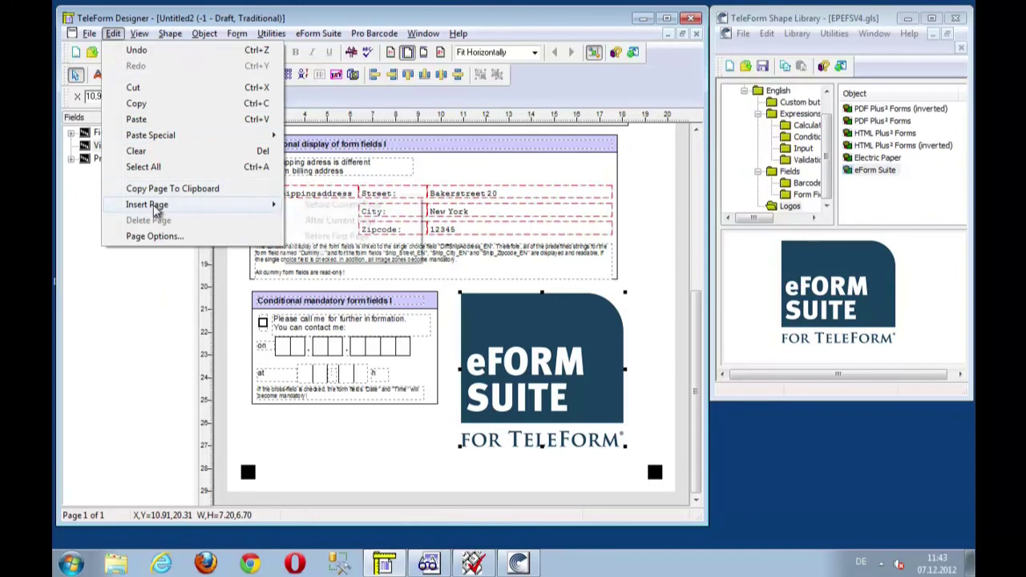
mouse_move(157, 204)
left_click(330, 222)
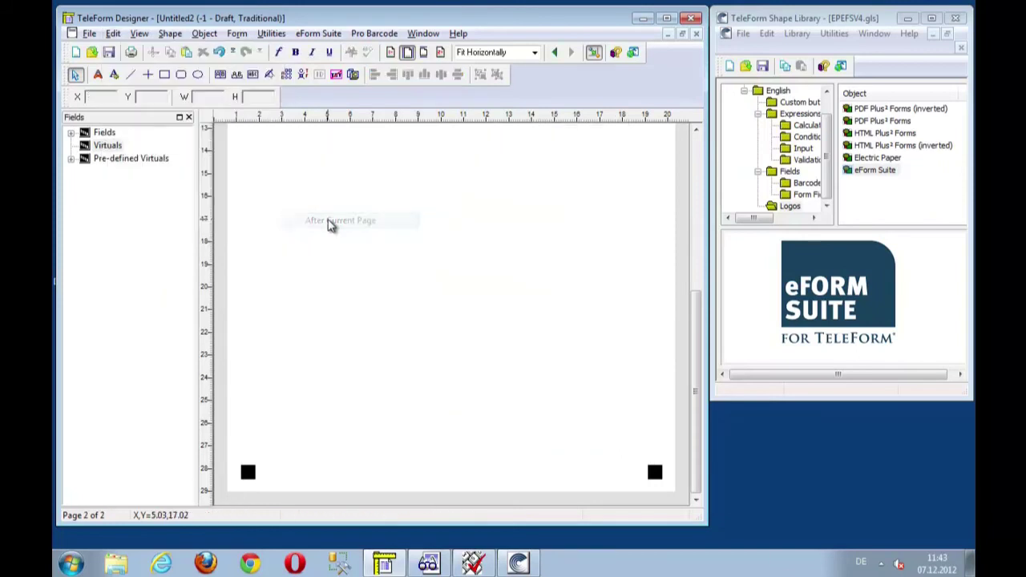
Place the Conditional mandatory form fields II sample at the top of page 2
left_click_drag(698, 316, 685, 132)
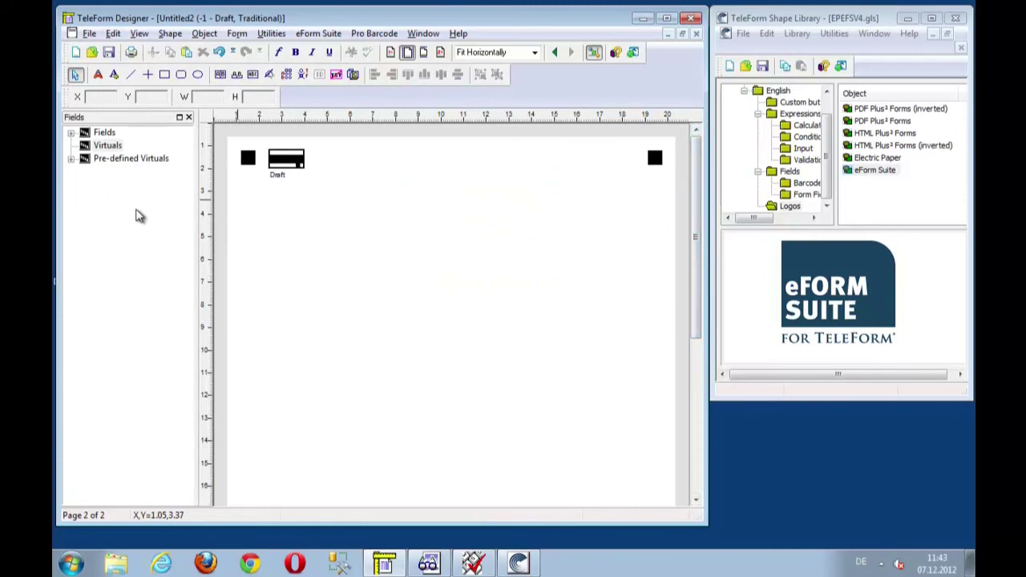
left_click(809, 137)
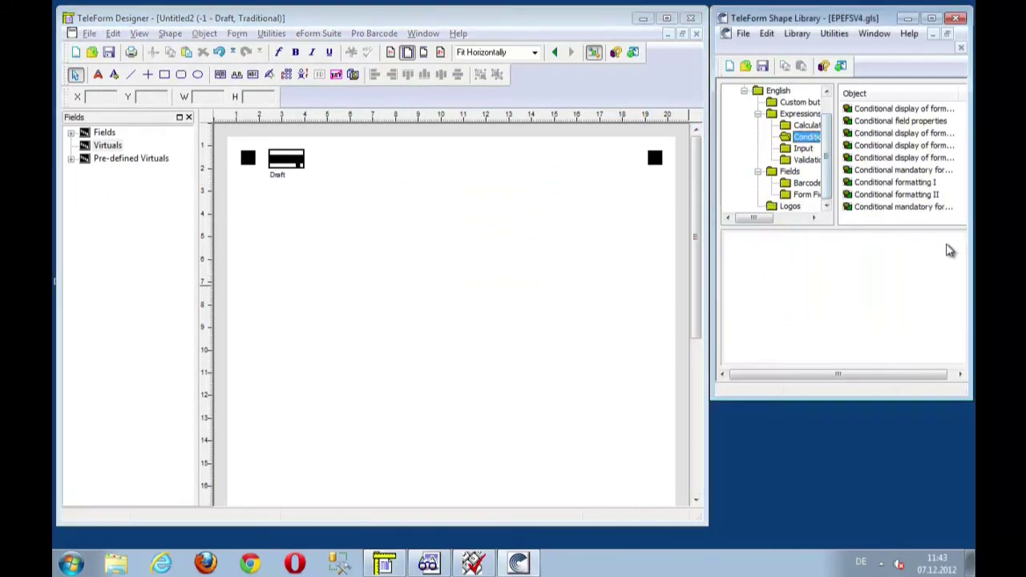
left_click_drag(887, 211, 252, 189)
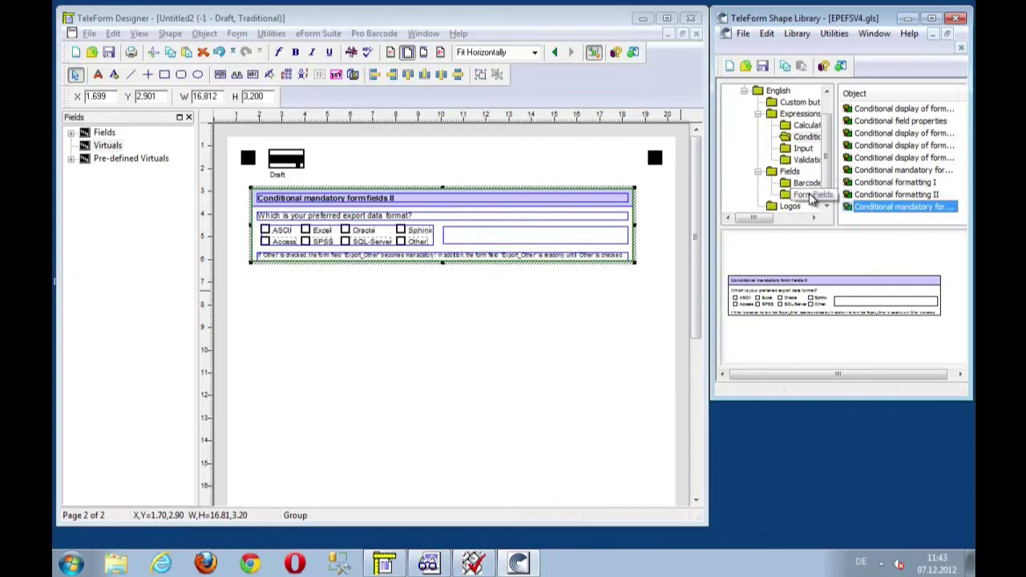
Drop the Expressions > Input Filter choice fields block below the mandatory fields section on page 2
left_click(804, 150)
left_click(891, 121)
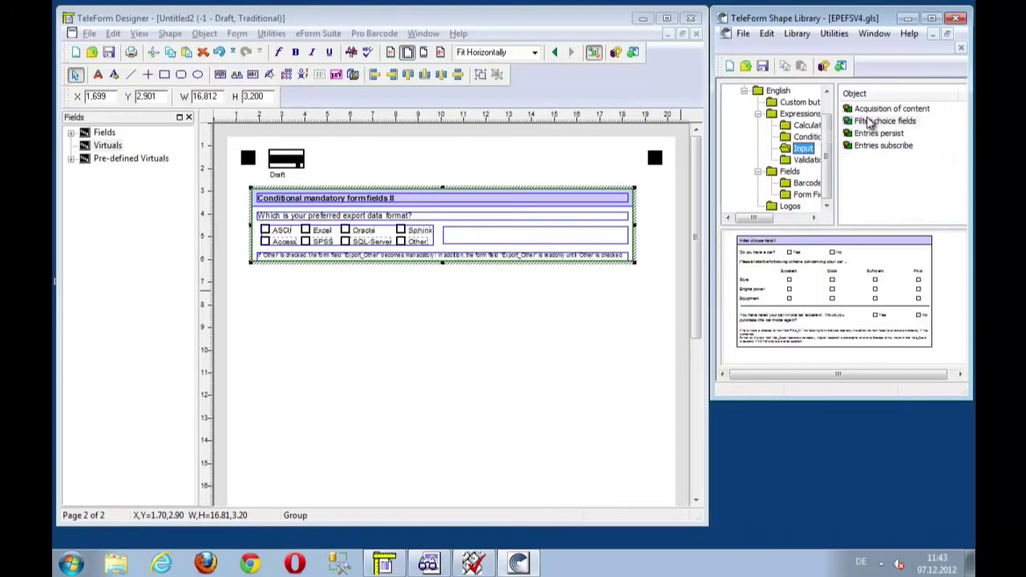
left_click_drag(894, 122, 256, 281)
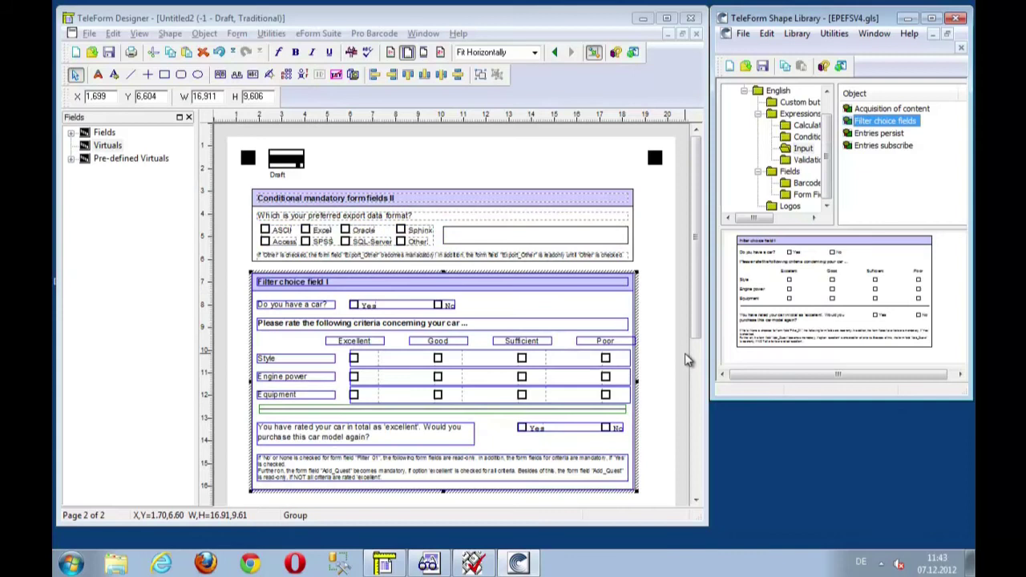
scroll(688, 335, "down", 5)
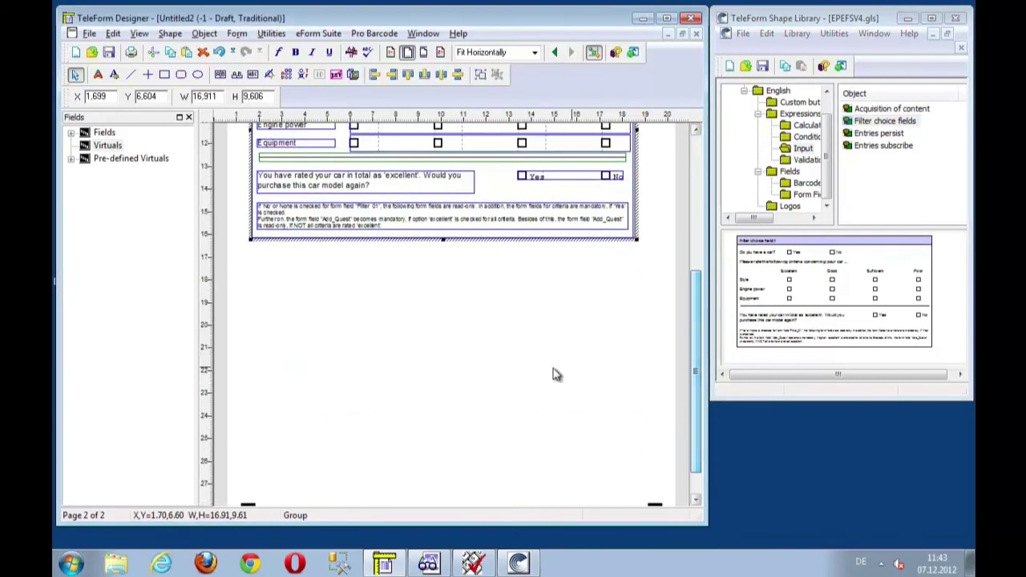
left_click(447, 355)
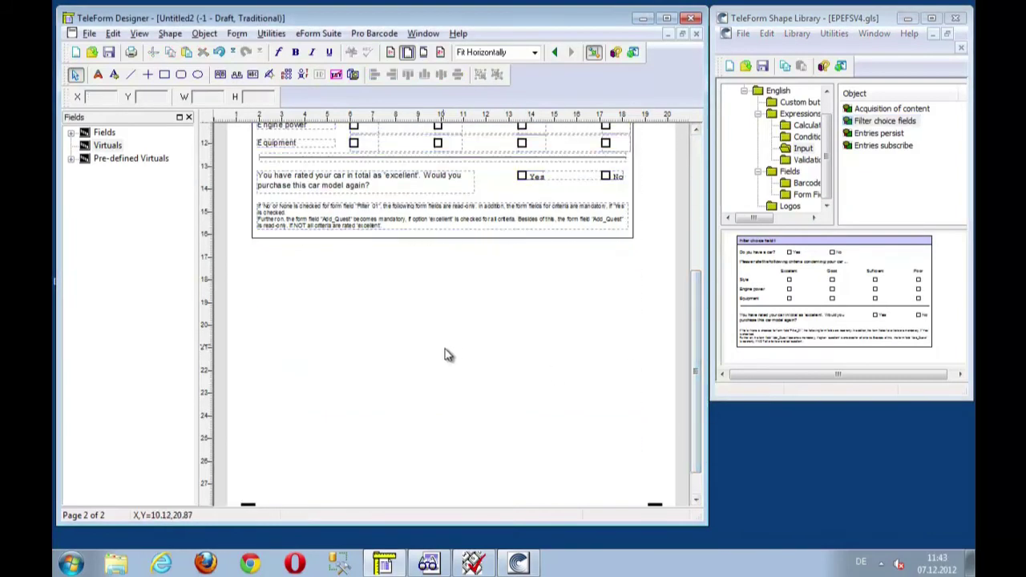
left_click(829, 192)
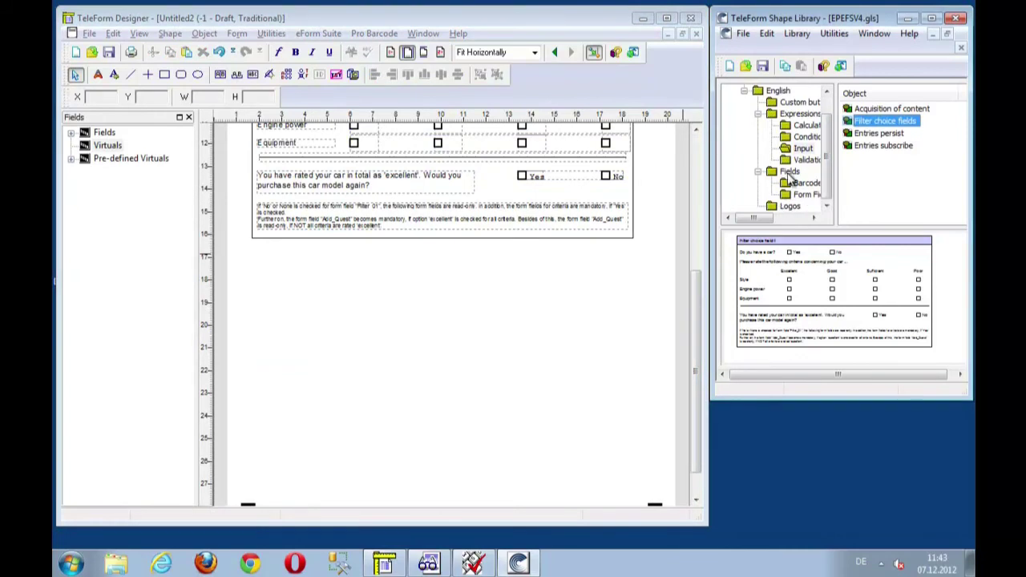
Place a Signature block from Form Fields onto page 2
left_click(804, 183)
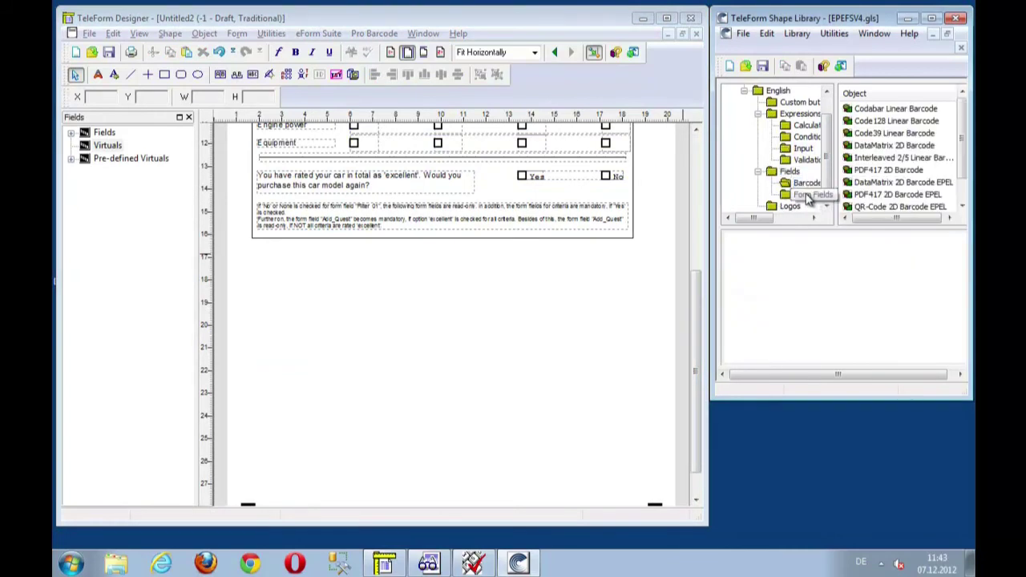
left_click(807, 196)
mouse_move(879, 186)
left_mouse_down()
mouse_move(307, 290)
mouse_move(261, 249)
left_mouse_up()
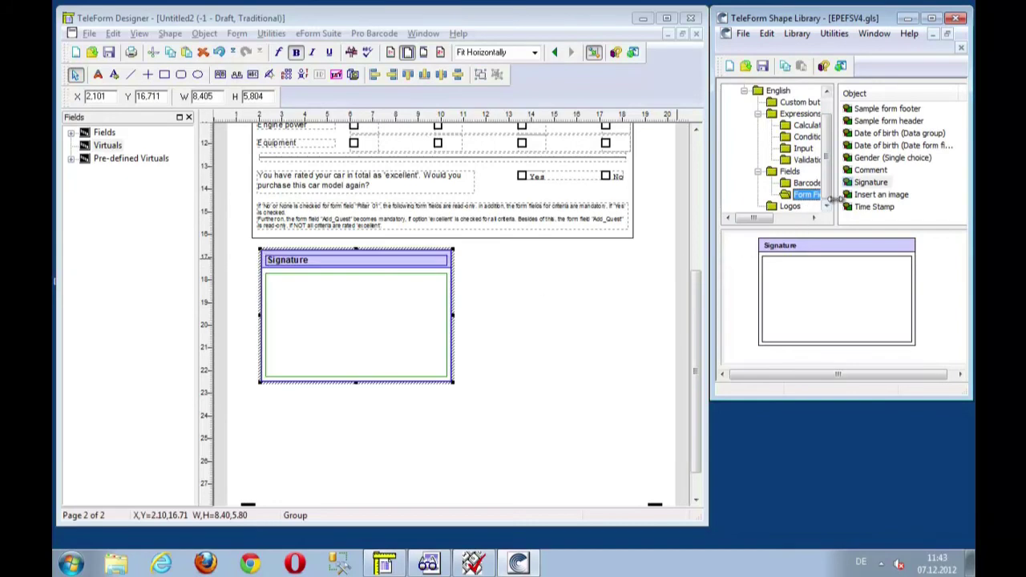
Add an Insert an image block beside Signature, then widen and shorten it
left_click(879, 195)
mouse_move(879, 202)
left_mouse_down()
mouse_move(486, 270)
mouse_move(470, 250)
left_mouse_up()
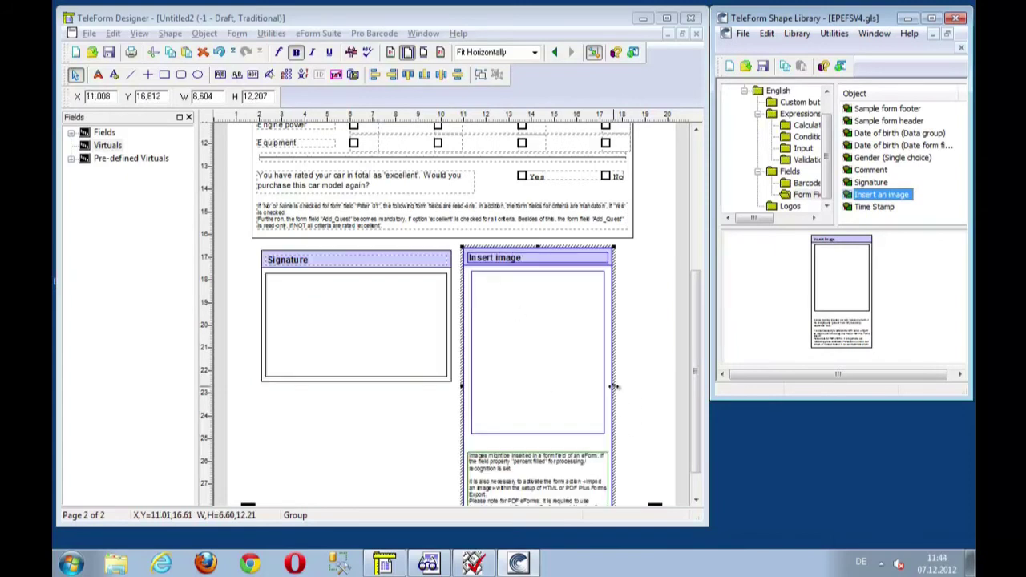
left_click_drag(614, 387, 643, 387)
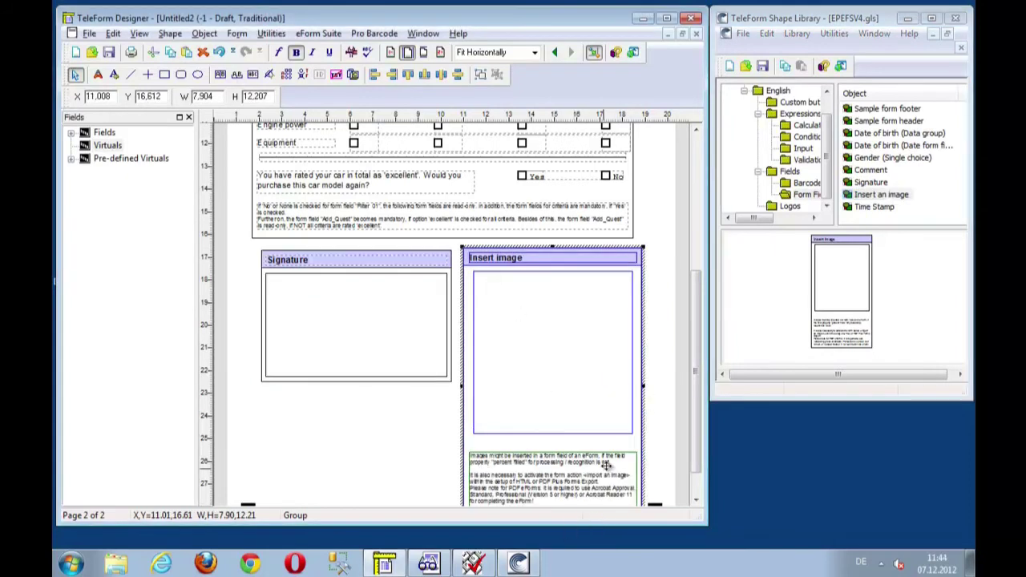
left_click(696, 498)
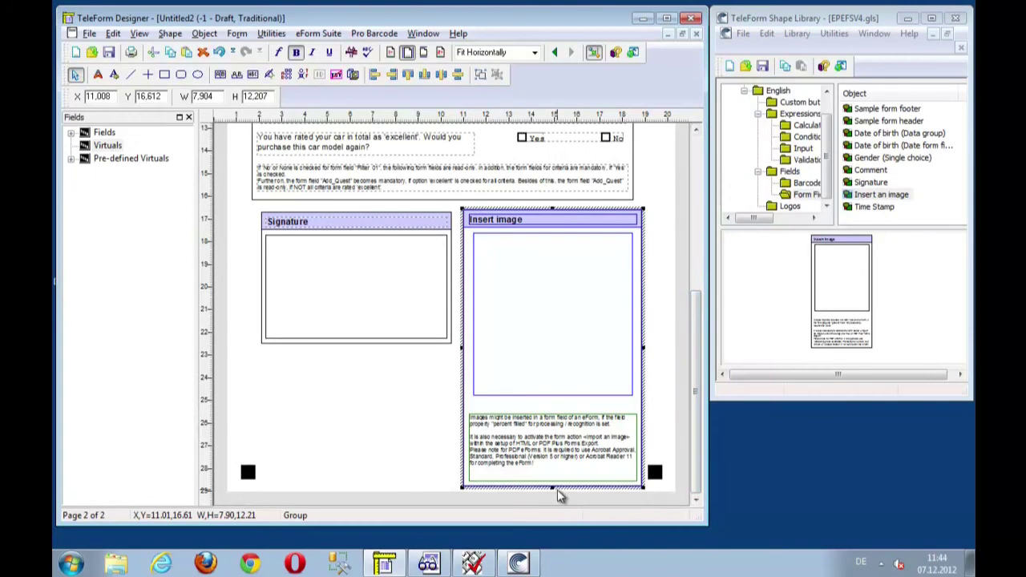
left_click_drag(553, 487, 552, 445)
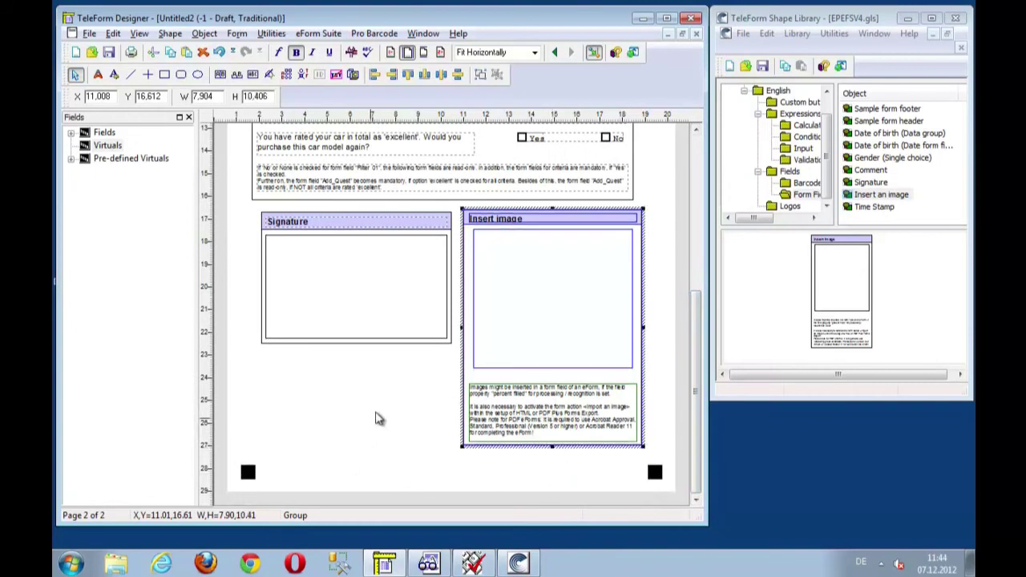
Place a Current time stamp block below the Signature block
left_click(875, 207)
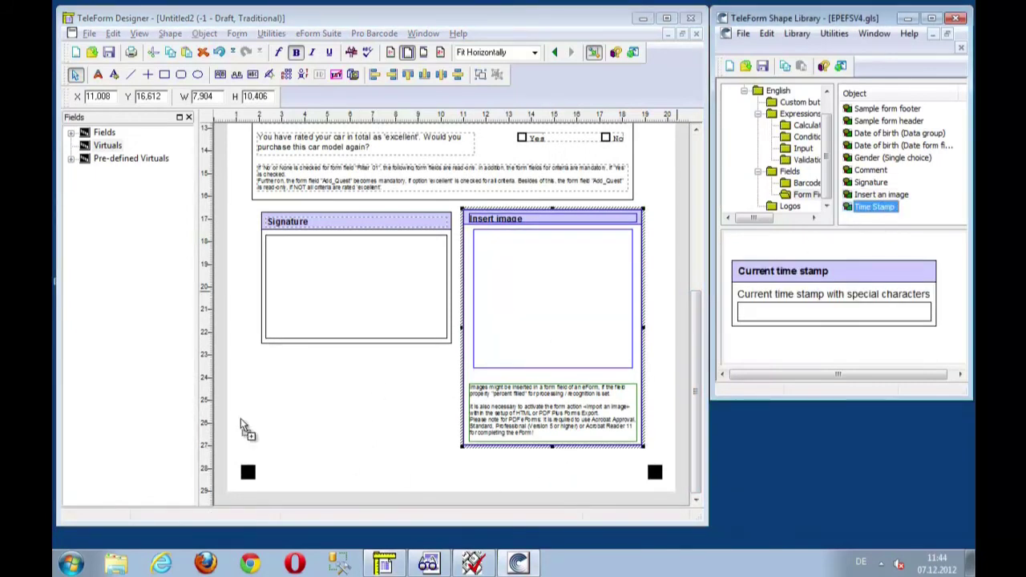
left_click(260, 357)
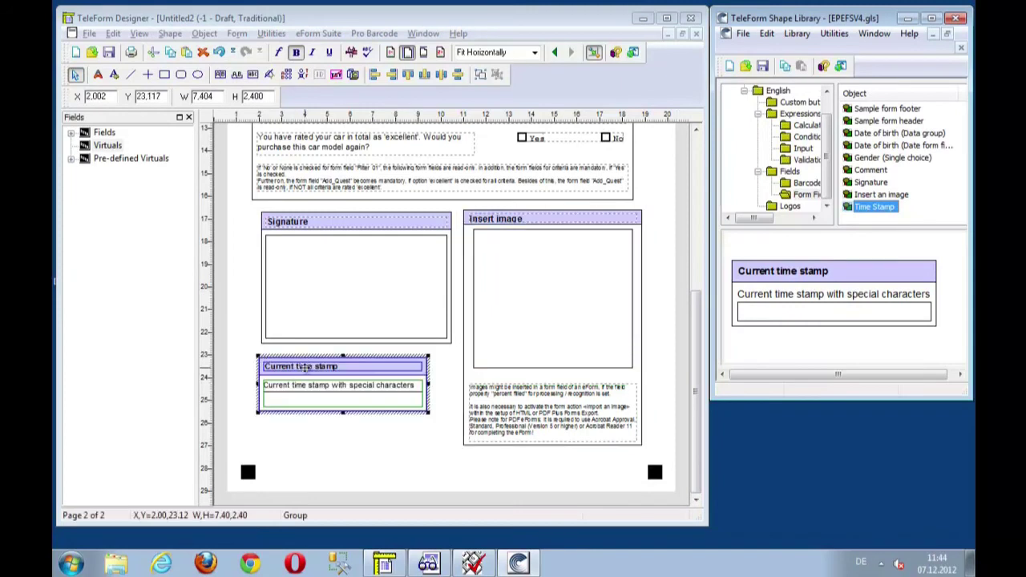
left_click_drag(302, 358, 308, 361)
left_click(361, 460)
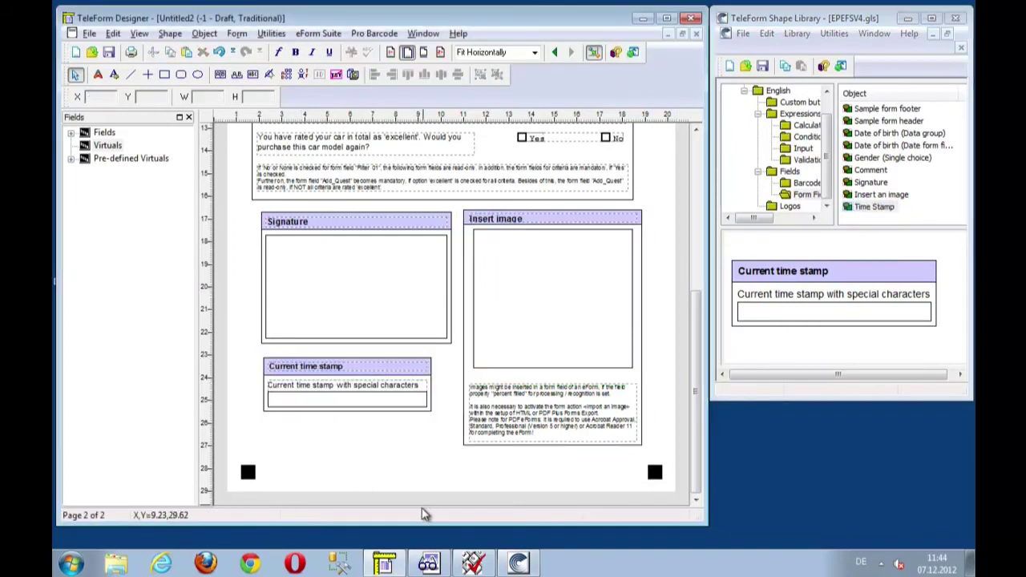
scroll(467, 385, "up", 2)
scroll(468, 386, "up", 5)
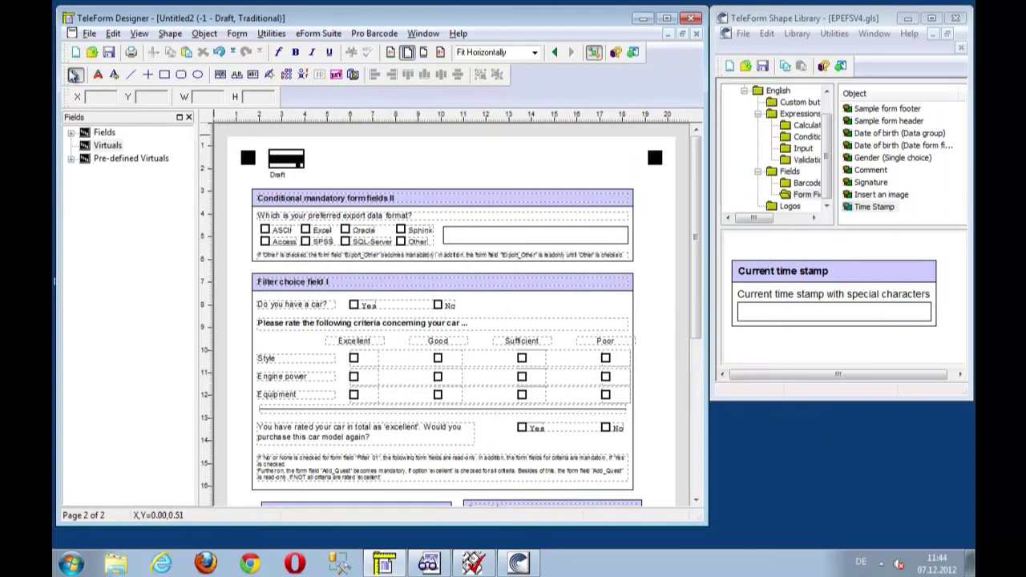
Save the form with the title eFormSuiteDemo via Save As
left_click(91, 34)
left_click(131, 115)
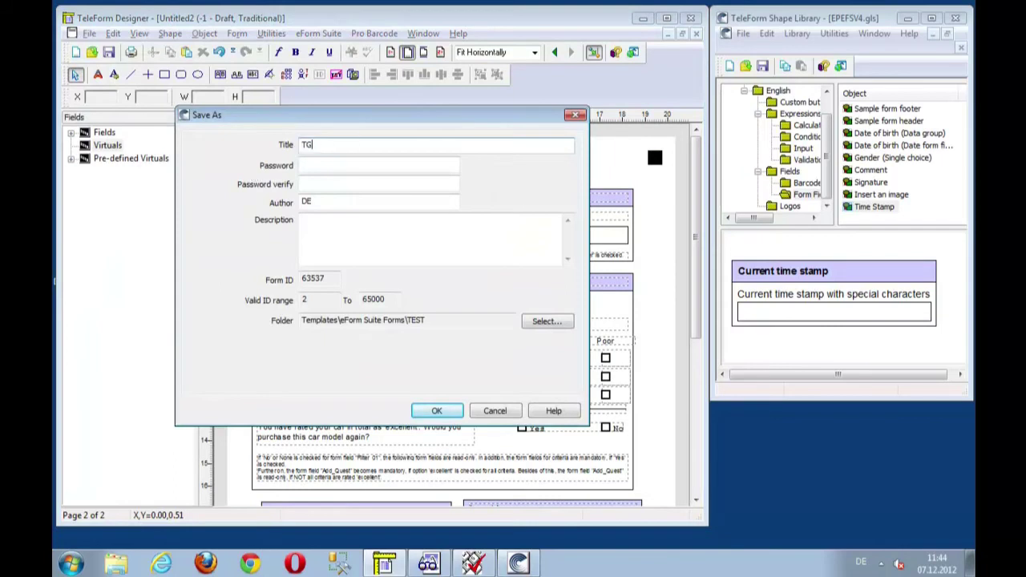
key("BackSpace")
left_click(437, 410)
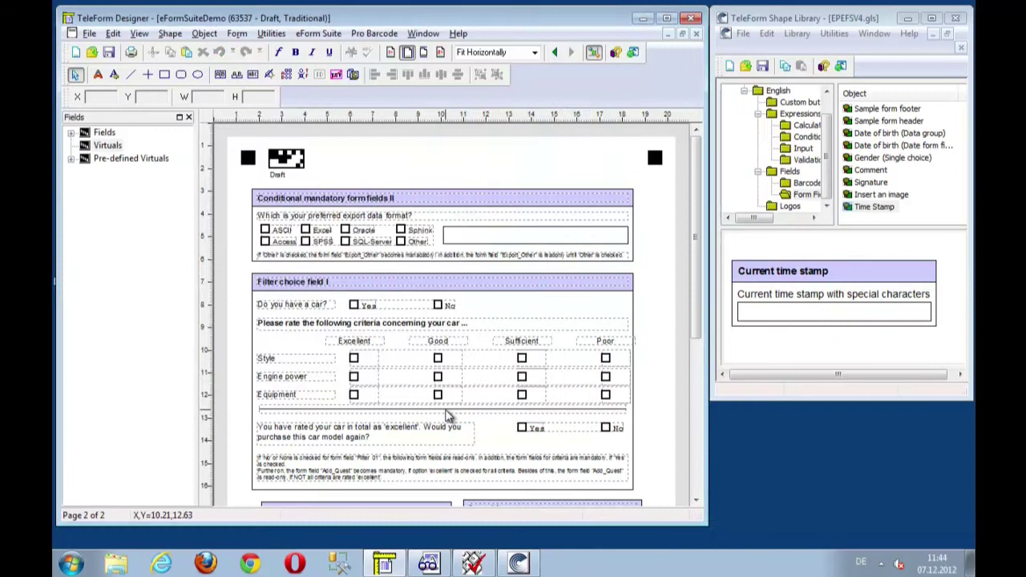
Enable 'Generate images from electronic receives' on the form's Processing properties and apply it
left_click(237, 33)
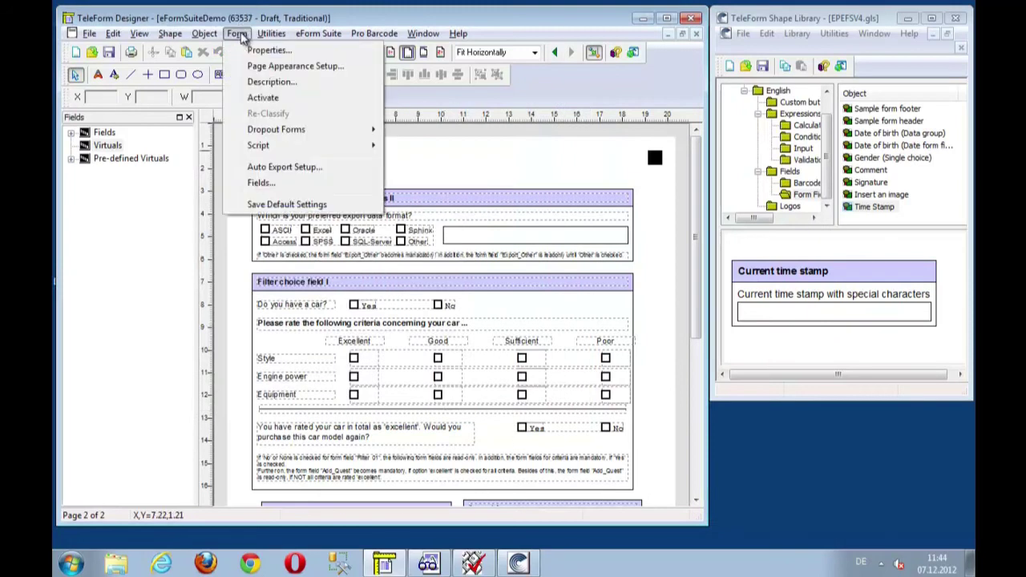
left_click(253, 51)
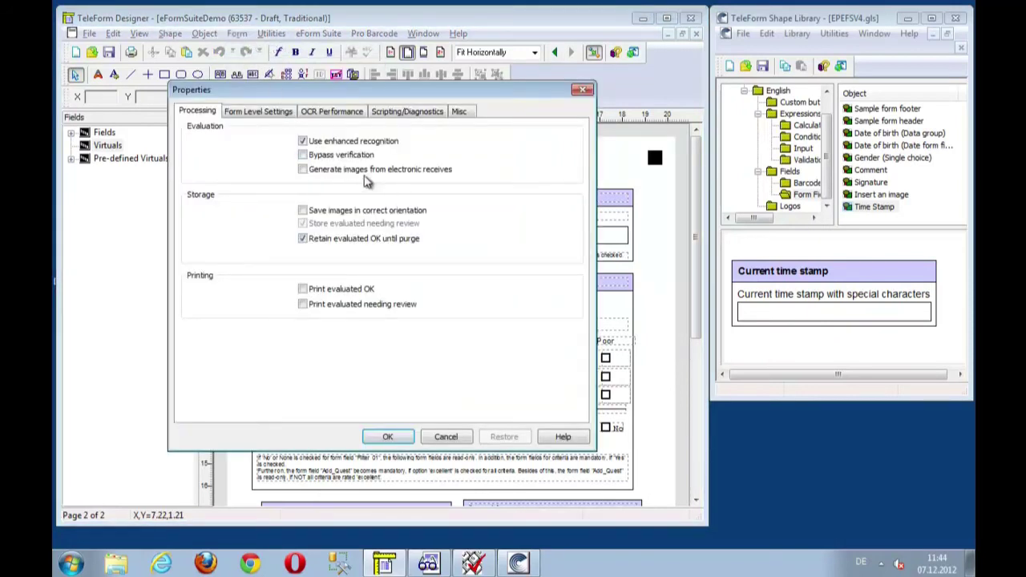
left_click(304, 172)
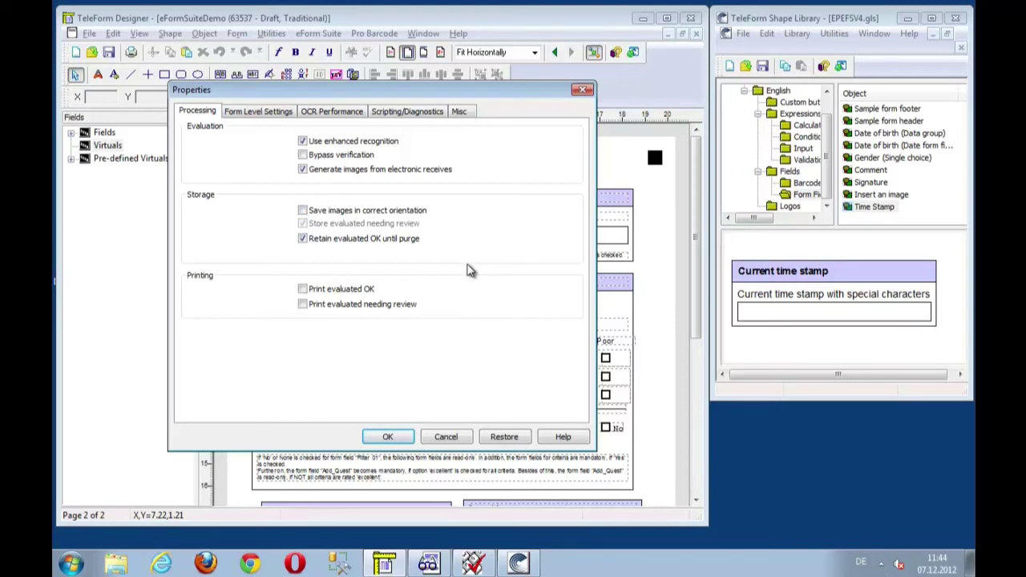
left_click(388, 439)
left_click(240, 35)
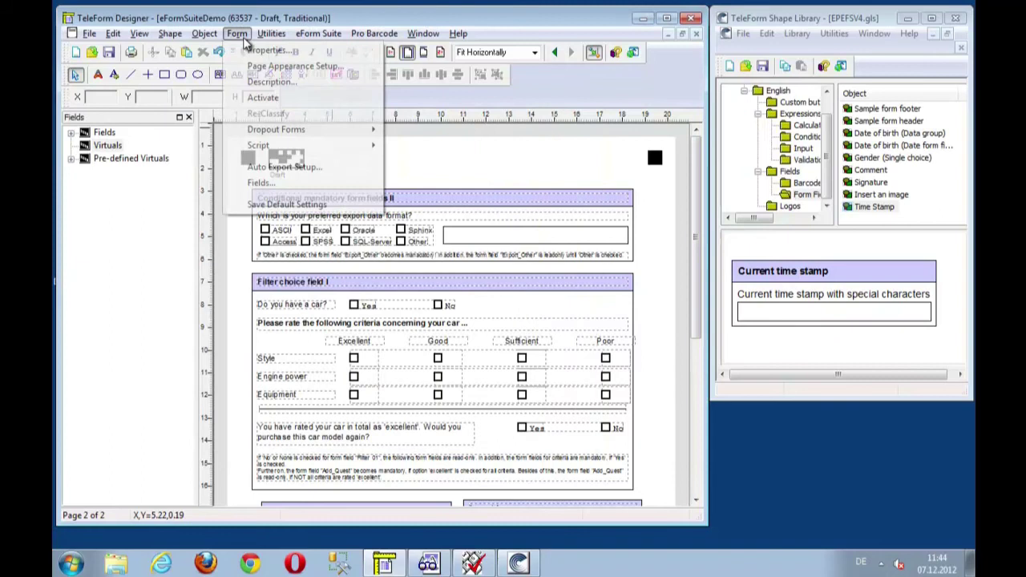
Create a new auto export entry using the Capture to Directory V2 format
left_click(290, 170)
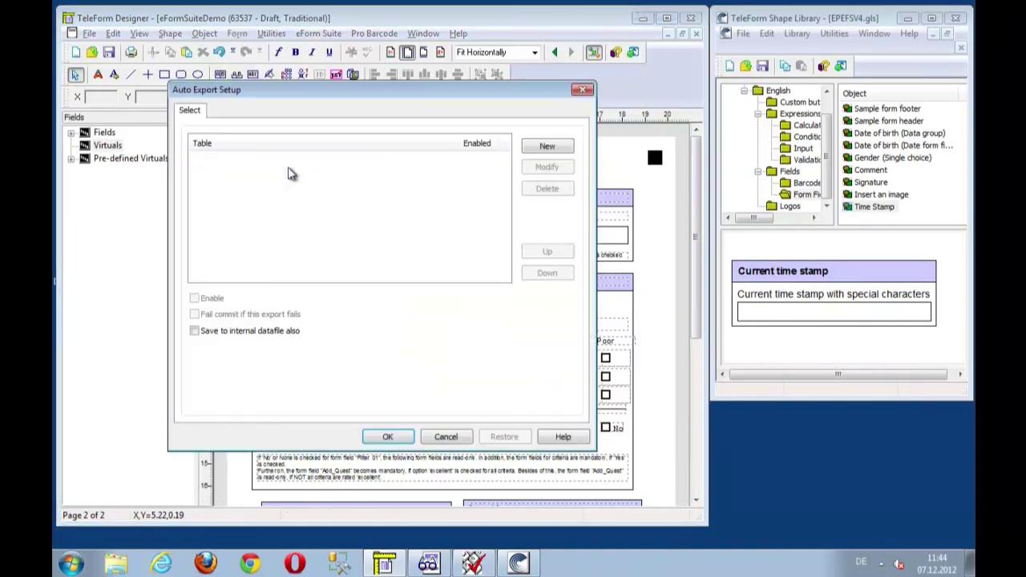
left_click(548, 149)
left_click(349, 142)
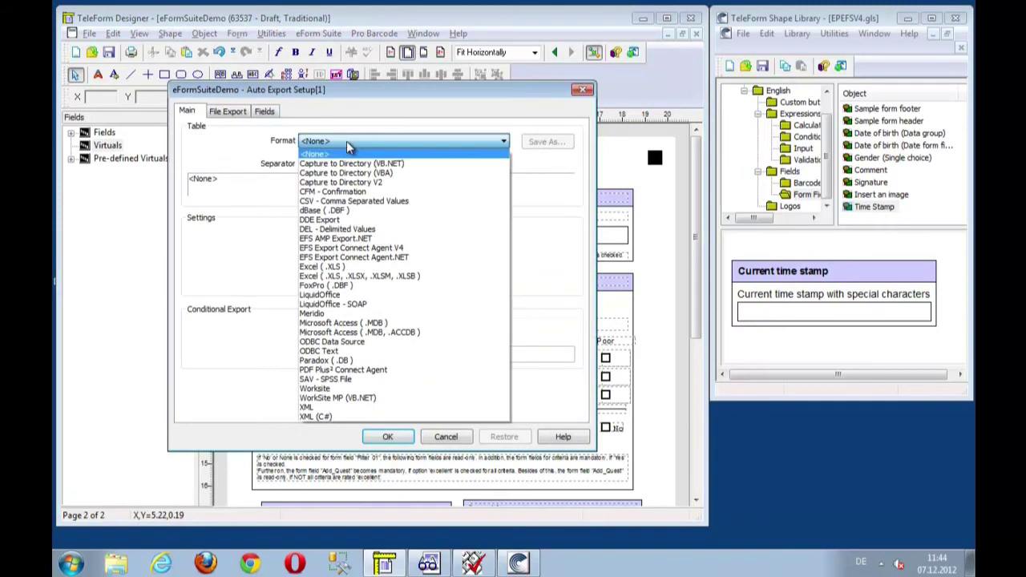
left_click(373, 183)
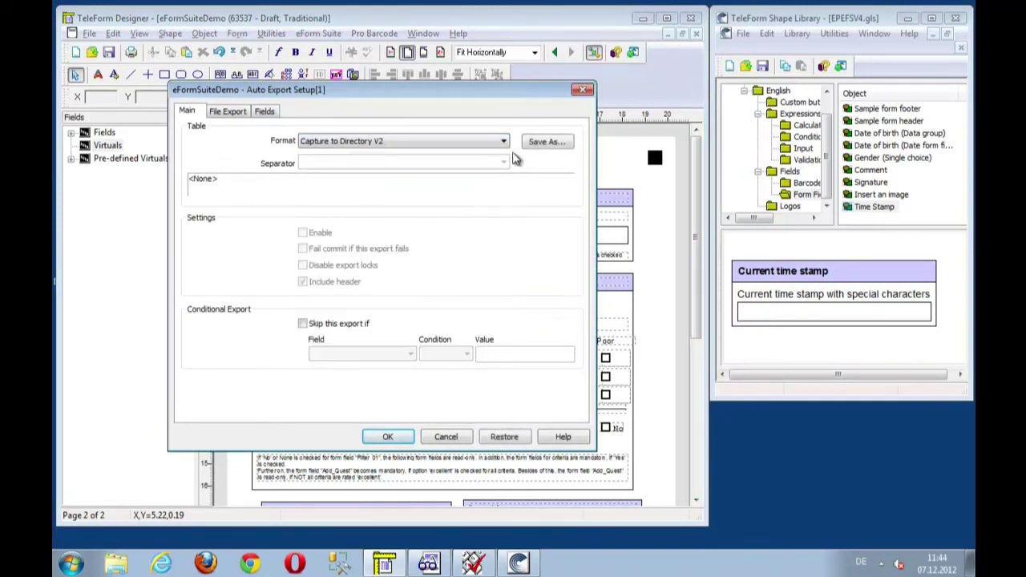
Save the agent configuration as exp.cfg in the exp folder, replacing the existing file
left_click(548, 144)
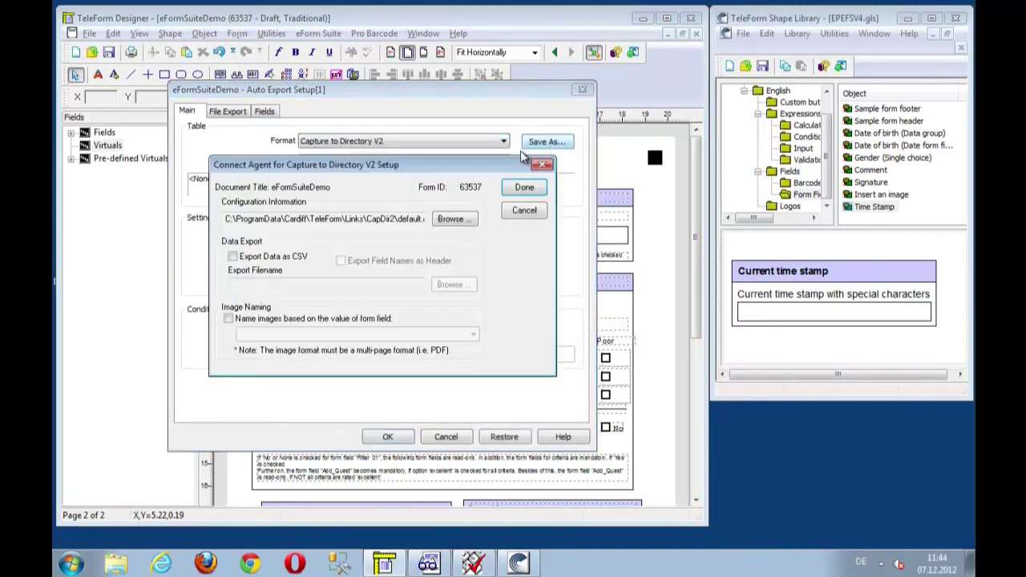
left_click(449, 221)
left_click(309, 203)
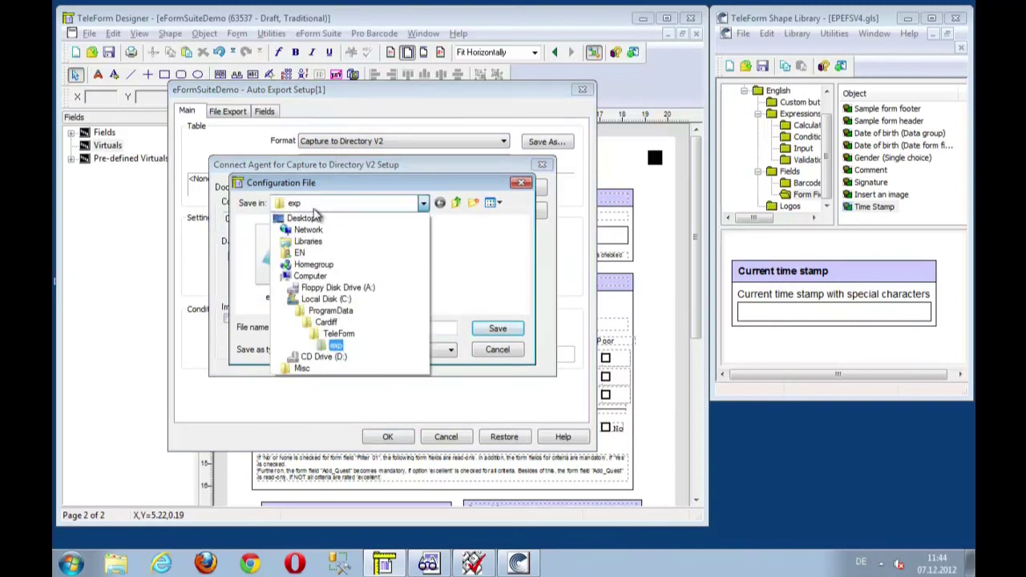
left_click(336, 345)
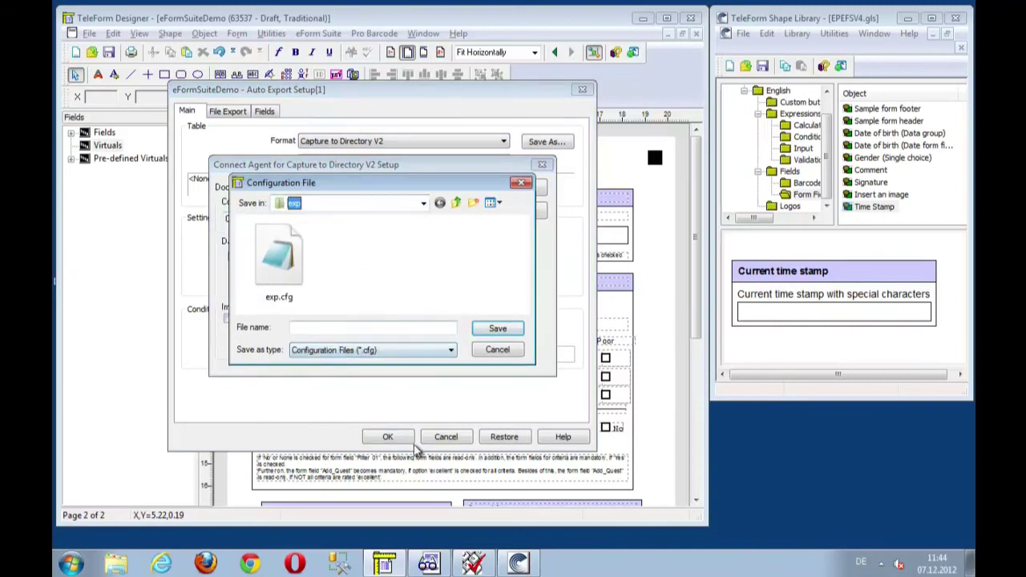
left_click(388, 436)
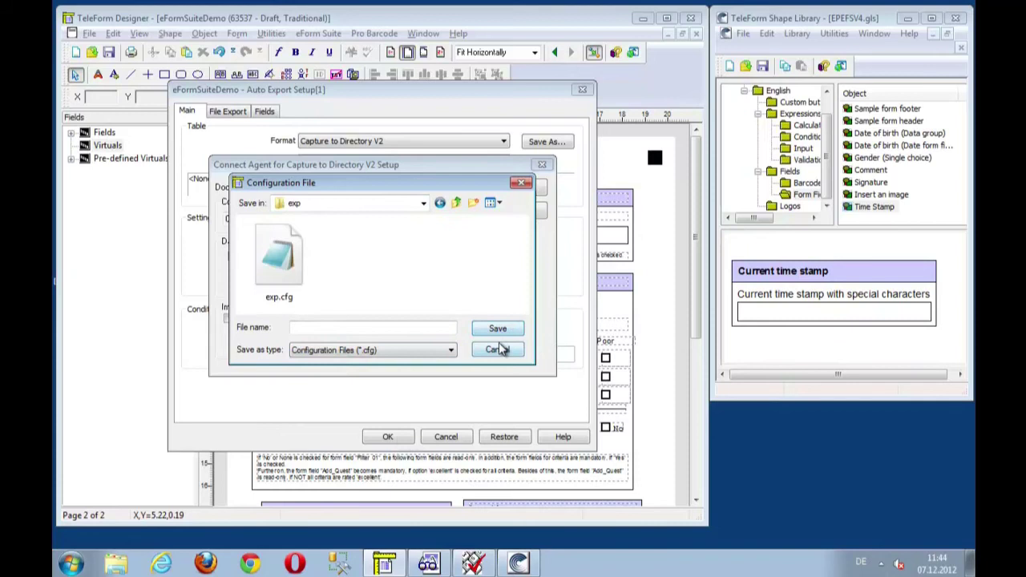
left_click(411, 327)
type("ext")
key("BackSpace")
left_click(476, 327)
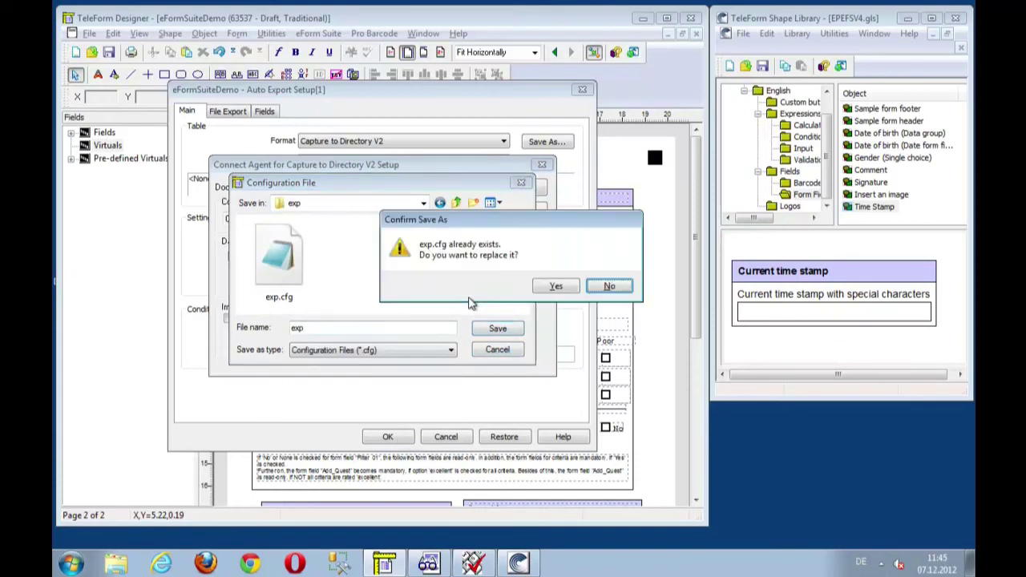
left_click(561, 290)
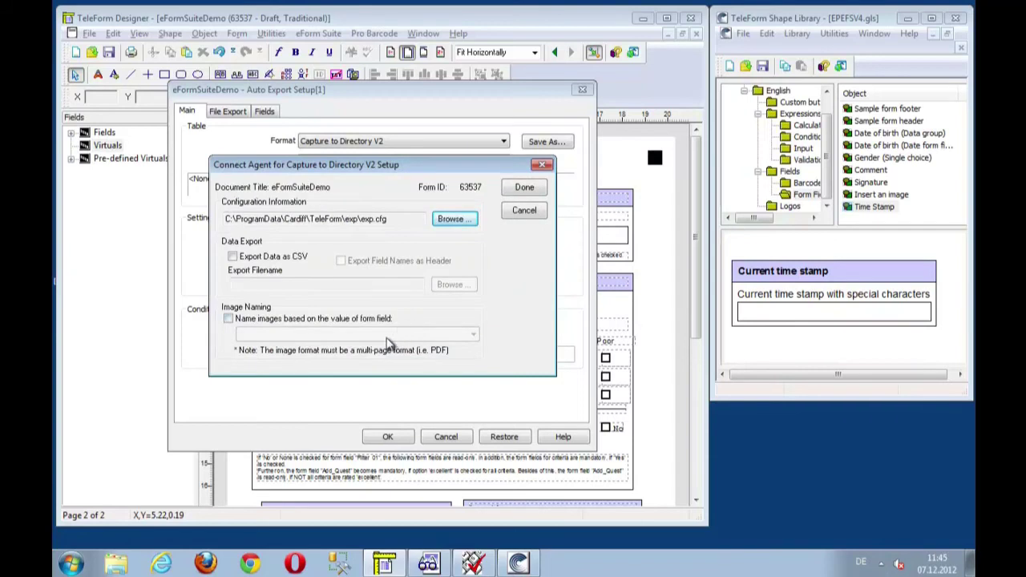
Finish the agent configuration and enable the new auto export entry
left_click(522, 192)
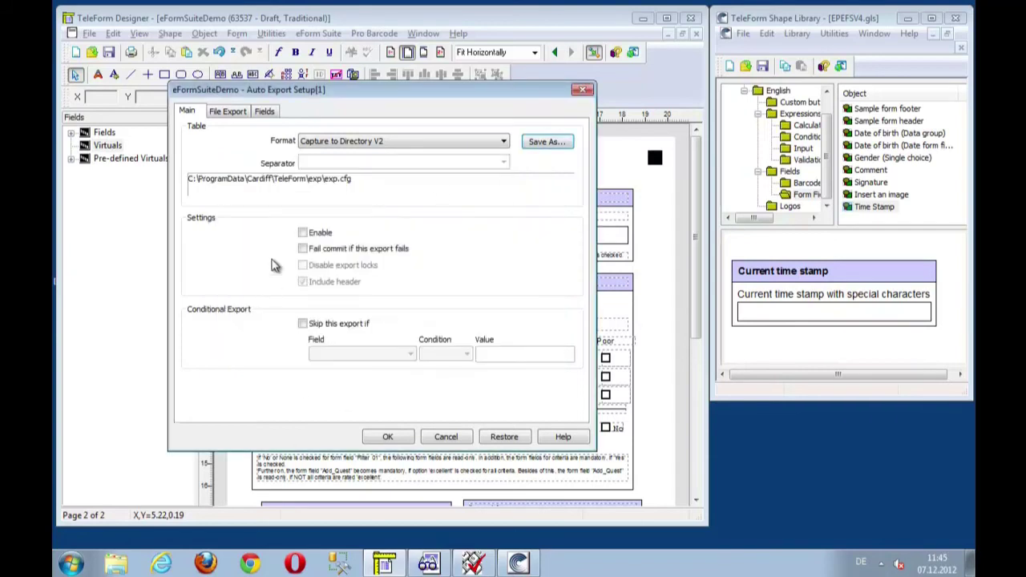
left_click(311, 239)
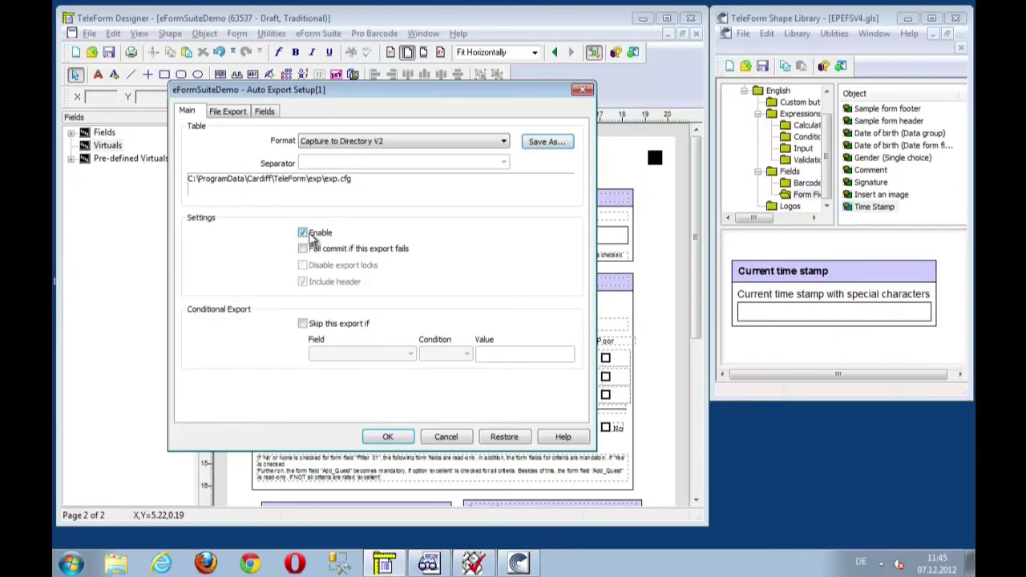
left_click(387, 436)
Close auto export setup and save the form
left_click(389, 436)
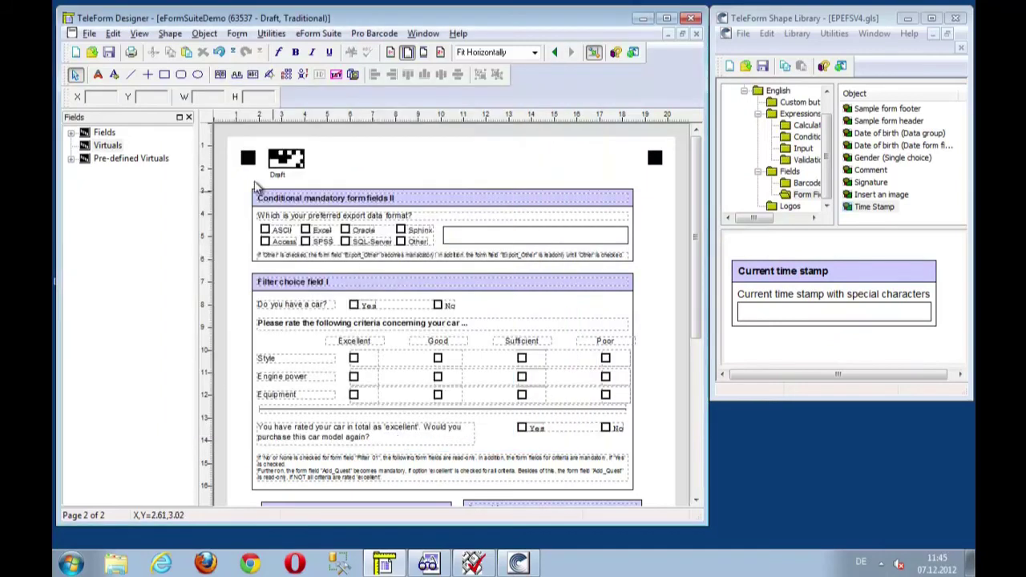
left_click(109, 53)
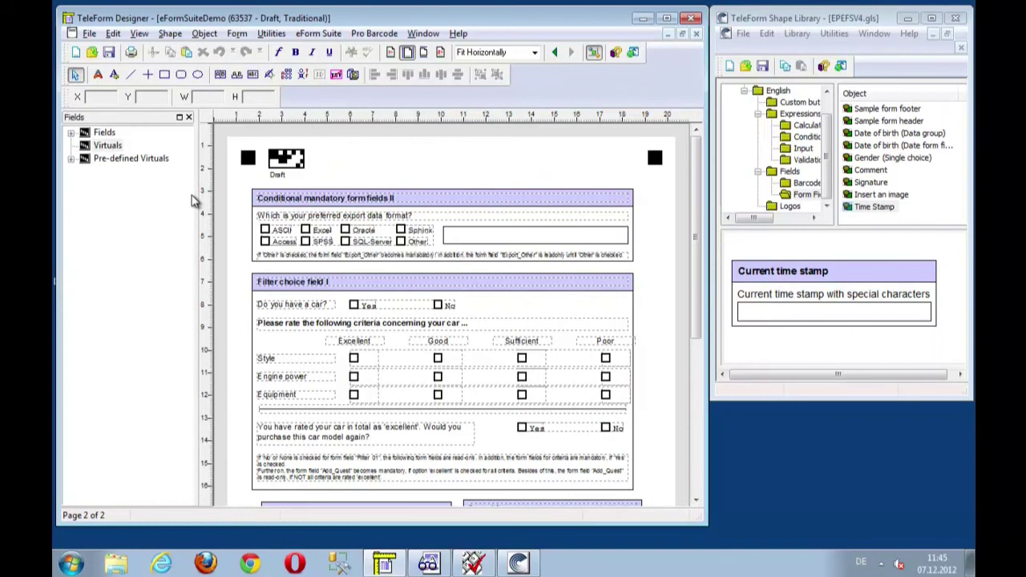
left_click_drag(691, 237, 718, 171)
left_click(318, 34)
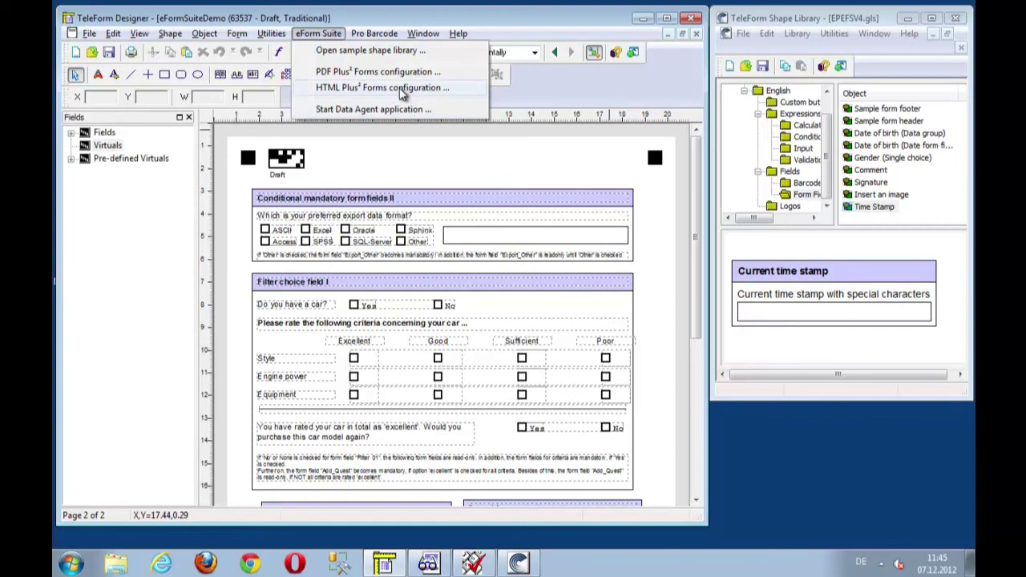
left_click(681, 162)
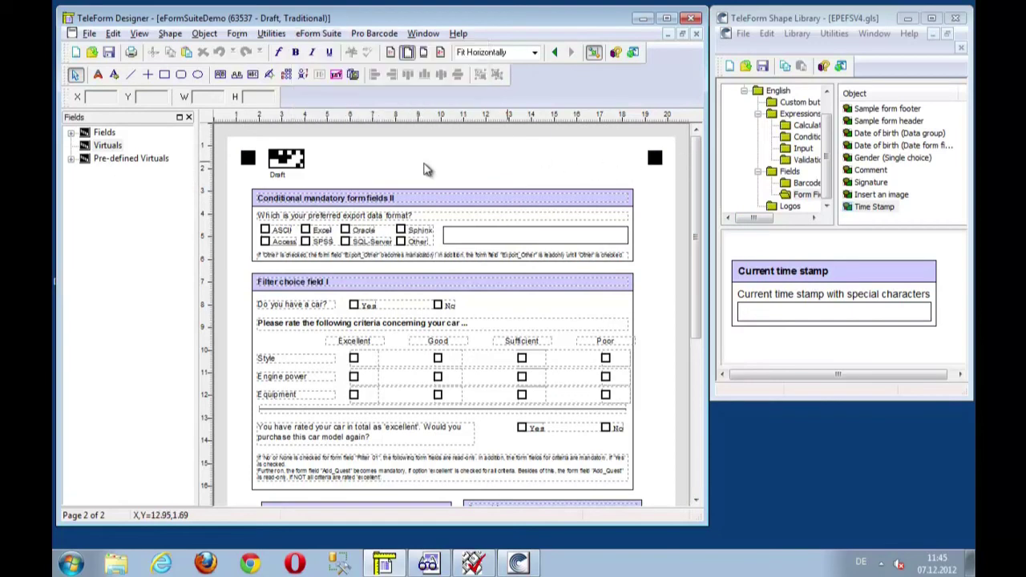
Export the form to file as an HTML Plus Forms Export 5.0 eForm
right_click(223, 159)
left_click(276, 283)
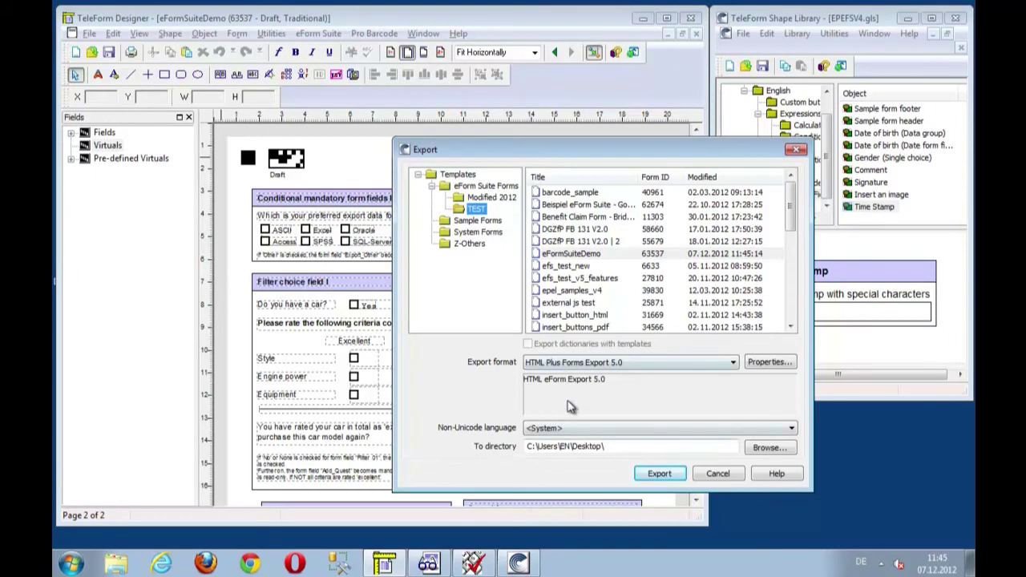
left_click(550, 366)
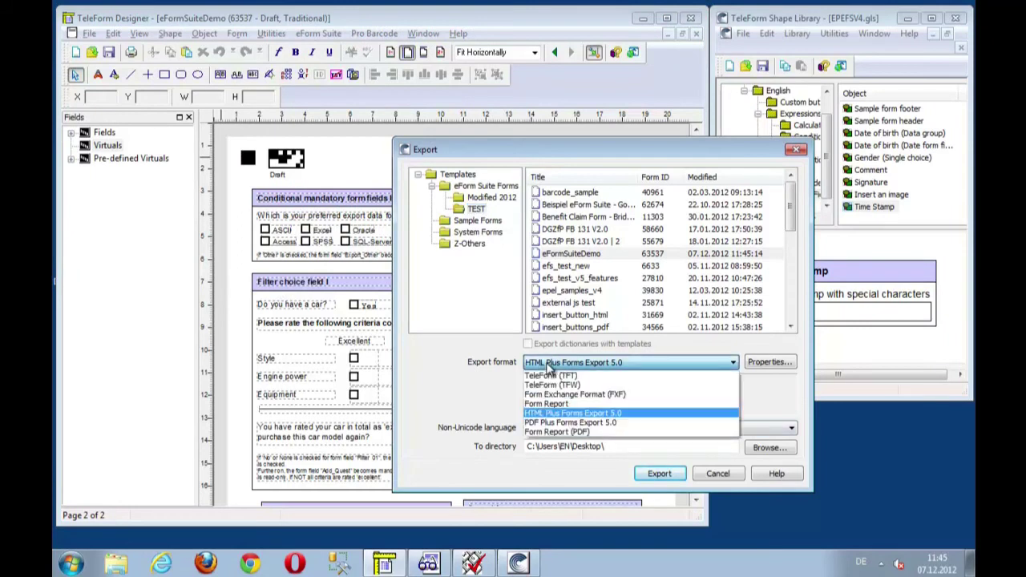
left_click(550, 365)
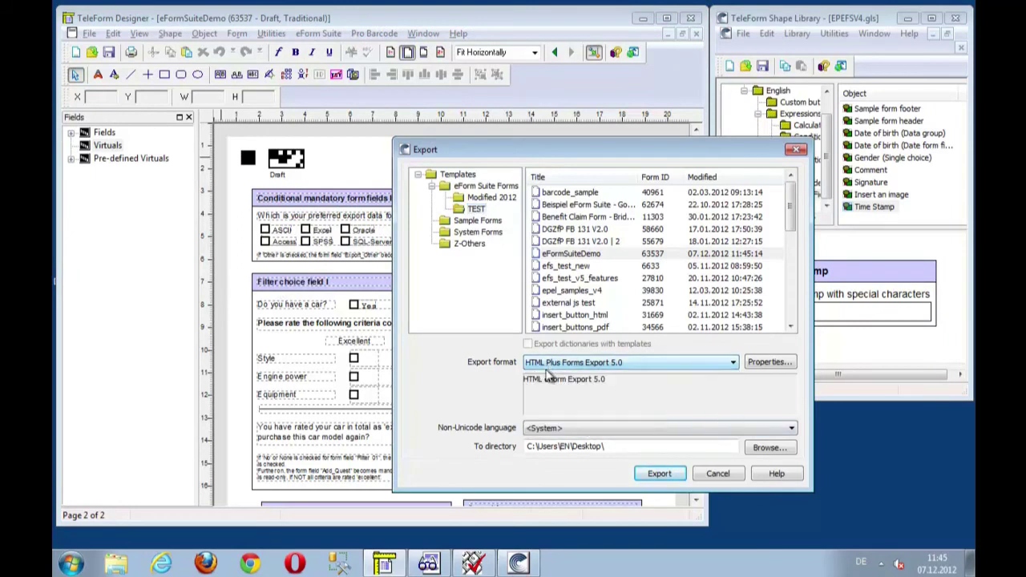
left_click(660, 474)
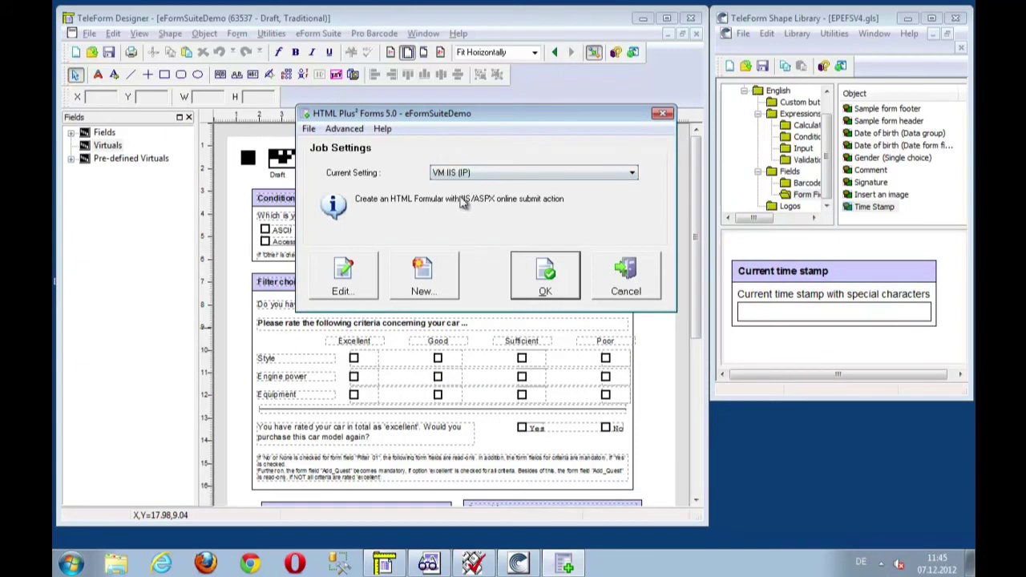
Choose VM IIS (IP) as the HTML job setting for editing
left_click(471, 175)
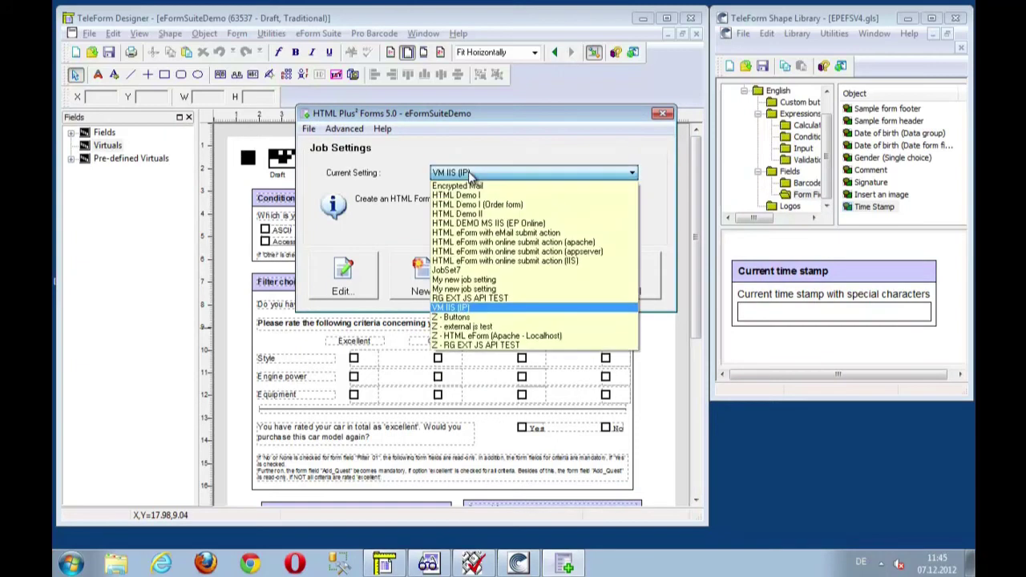
left_click(471, 174)
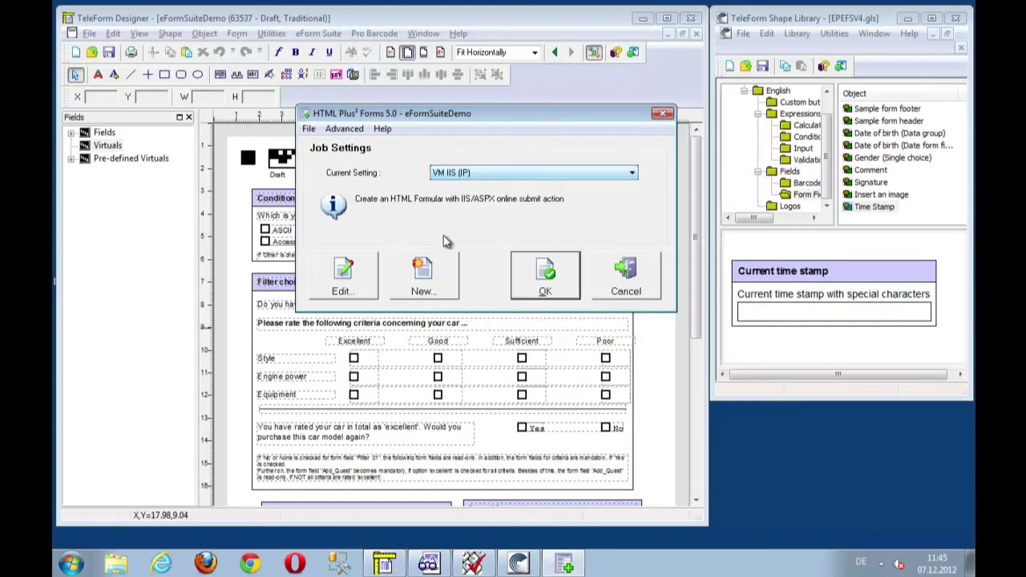
left_click(359, 293)
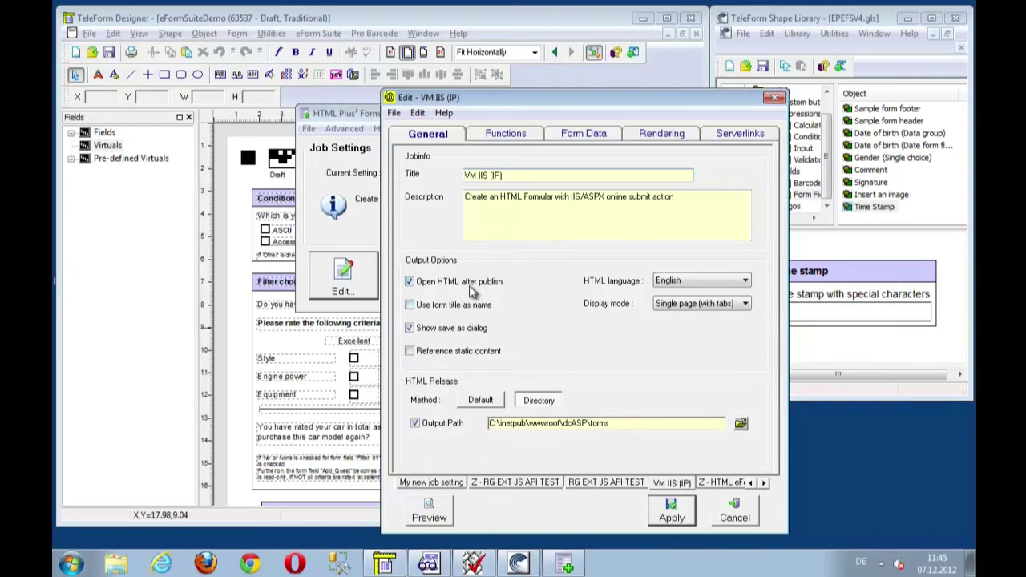
left_click(506, 137)
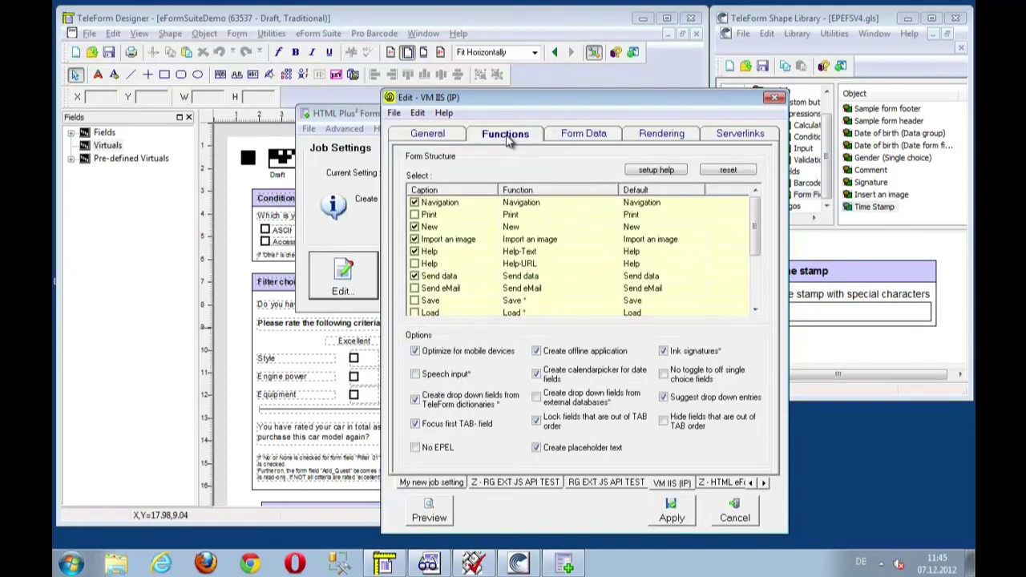
left_click(441, 243)
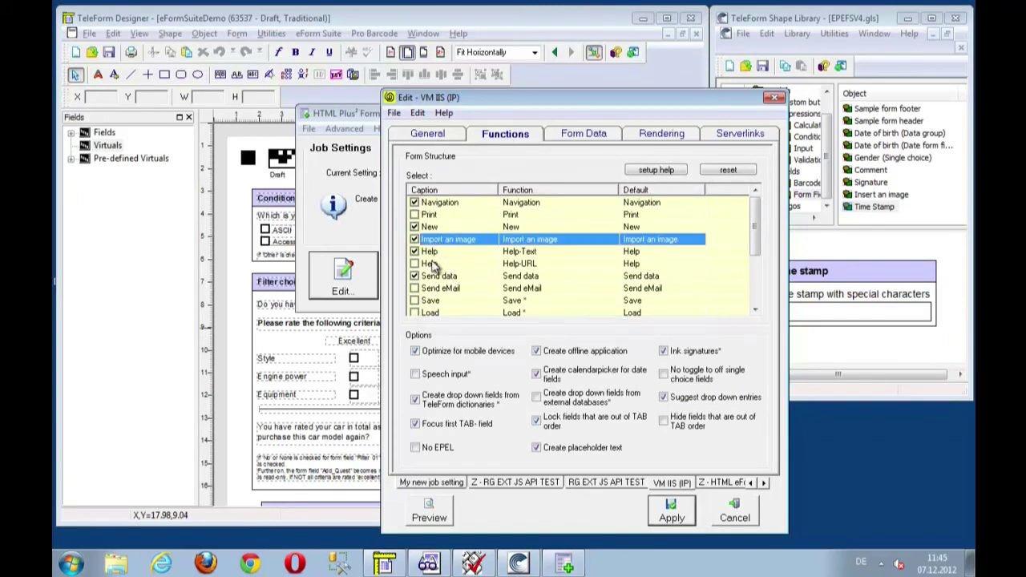
left_click(437, 252)
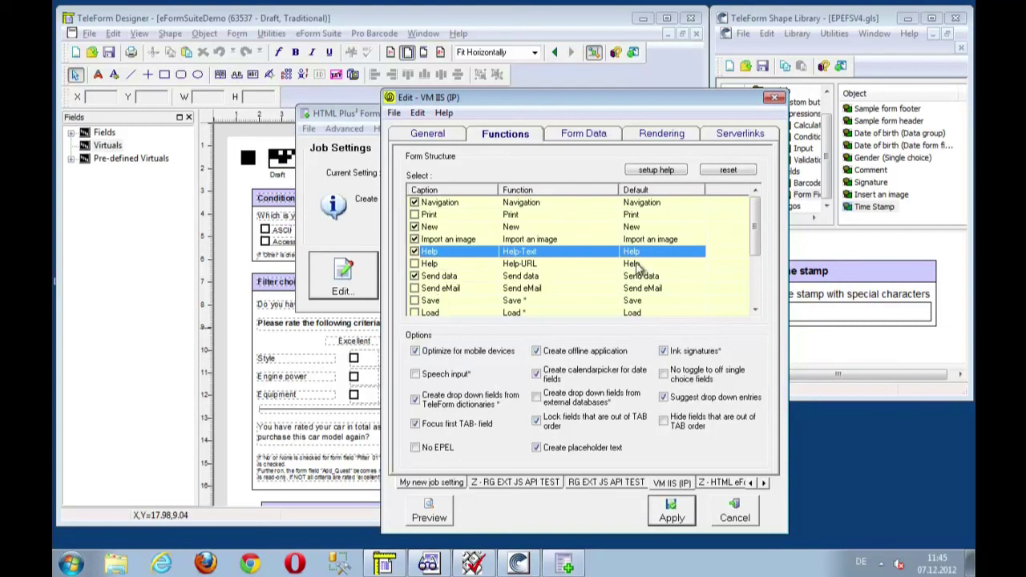
left_click(653, 171)
left_click(503, 240)
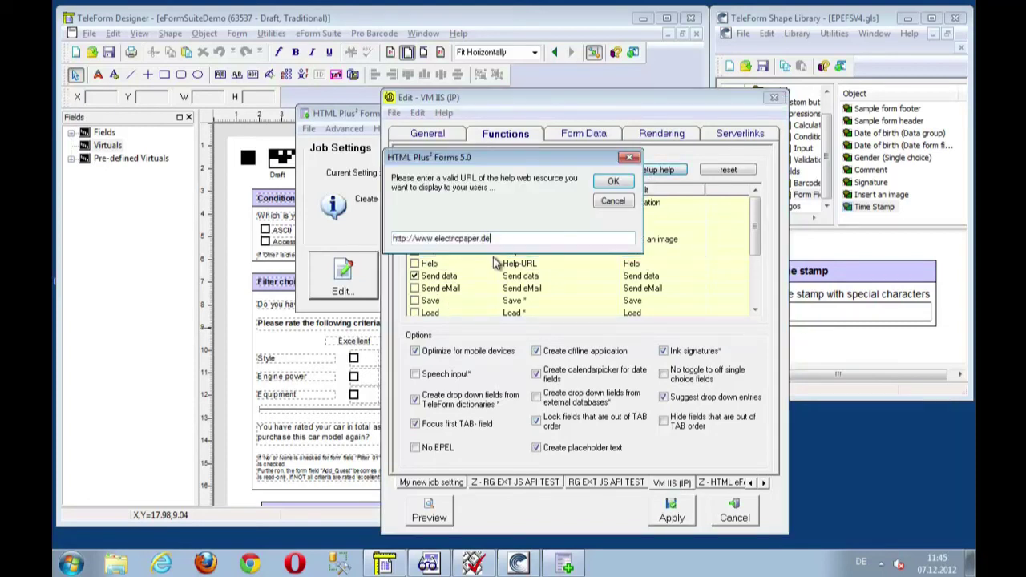
left_click(612, 181)
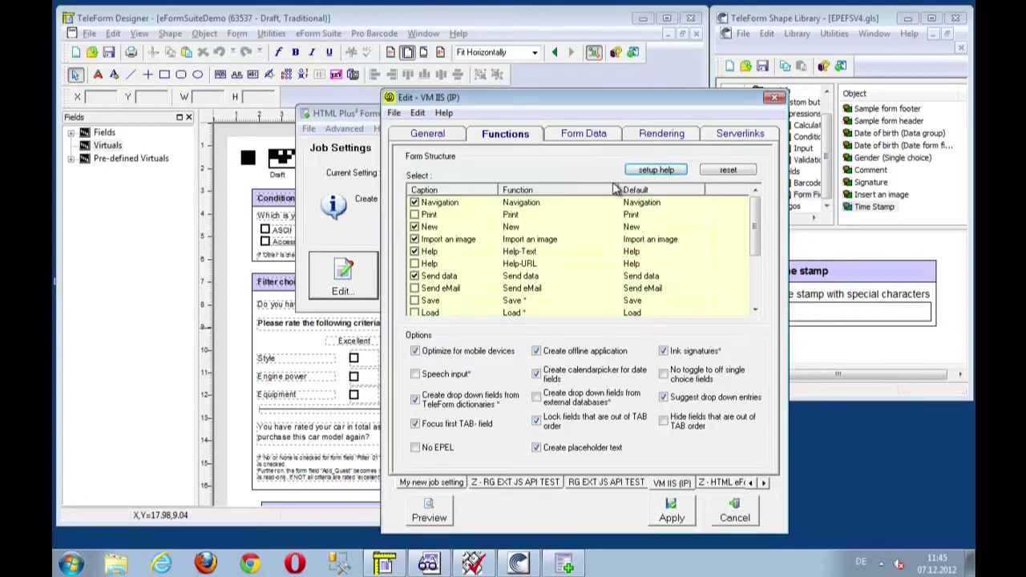
left_click(415, 264)
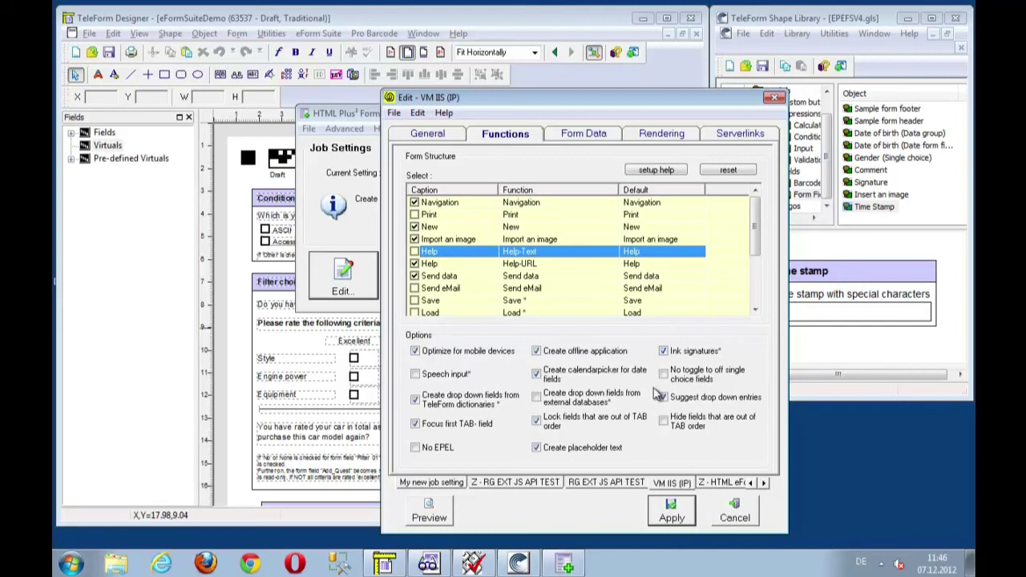
Review the form data submit address and apply the VM IIS (IP) settings
left_click(575, 137)
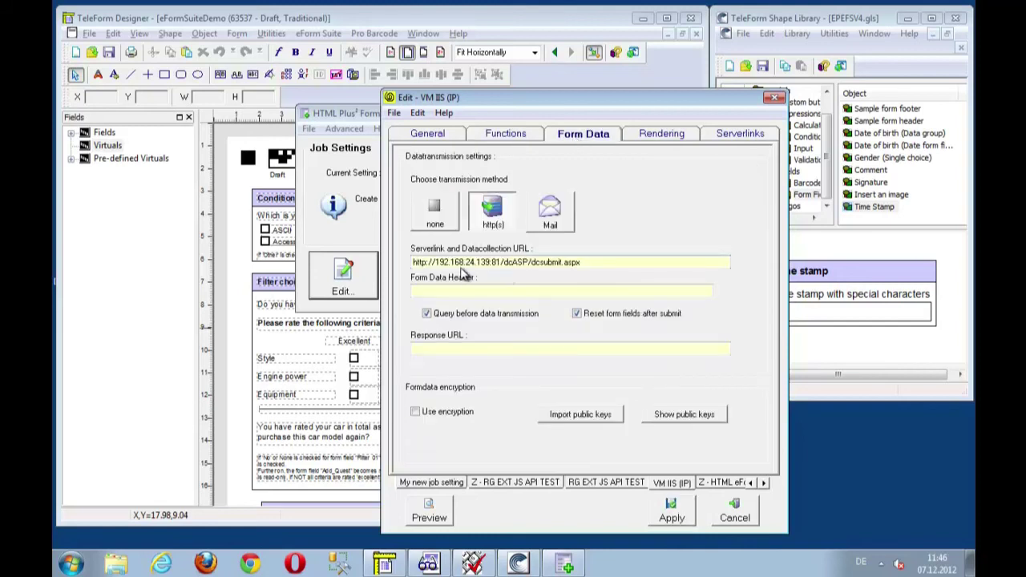
left_click_drag(560, 262, 474, 262)
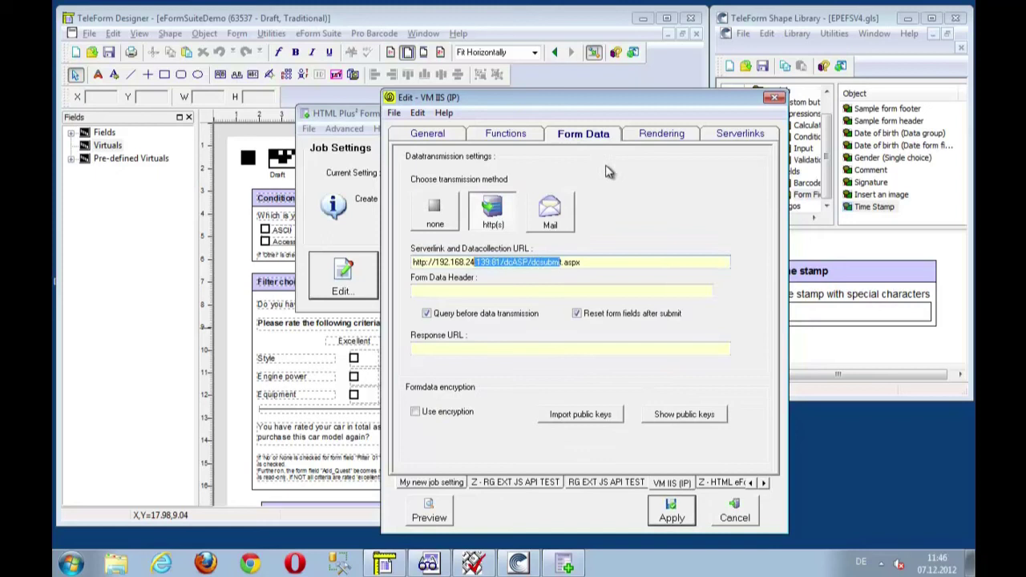
left_click(682, 519)
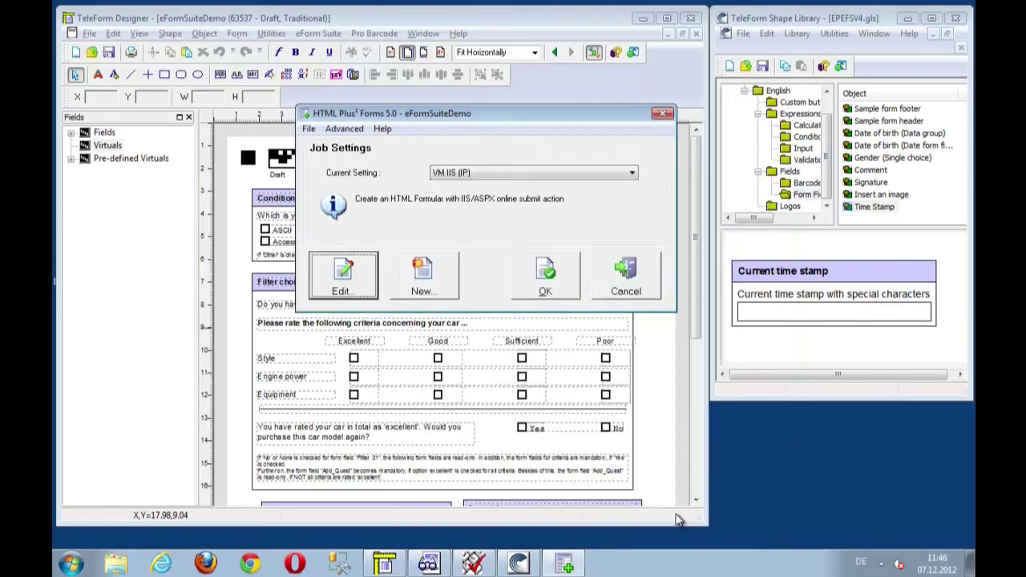
Accept the job settings and publish the form as eFormSuiteDemo in the dcASP forms folder
left_click(565, 283)
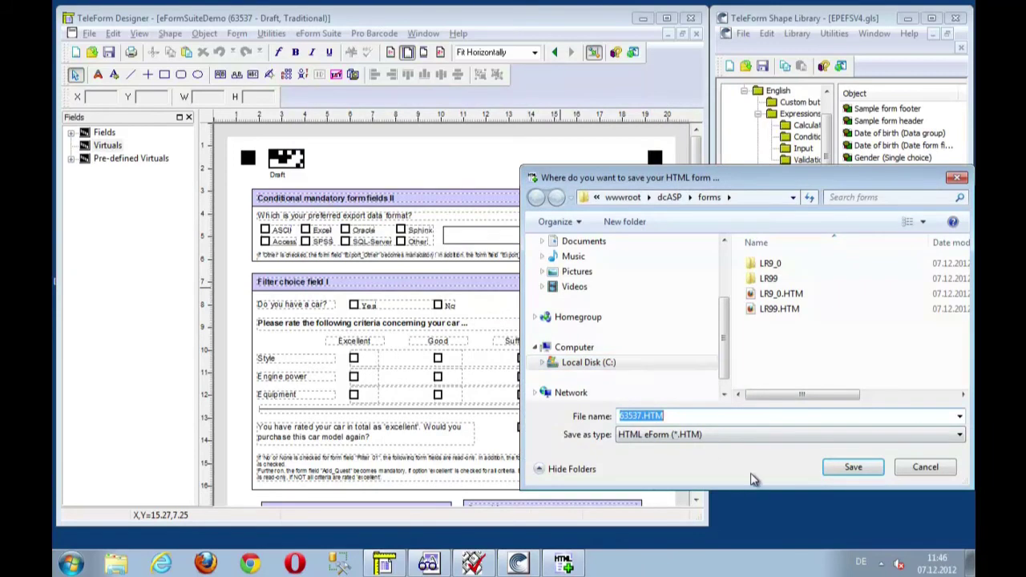
type("eFormSuiteDemo")
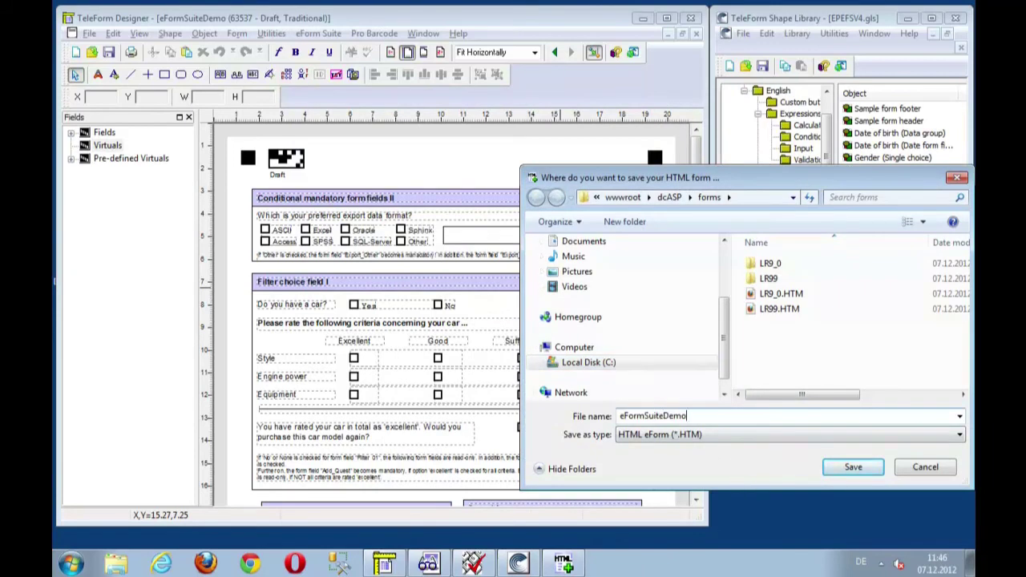
key("Return")
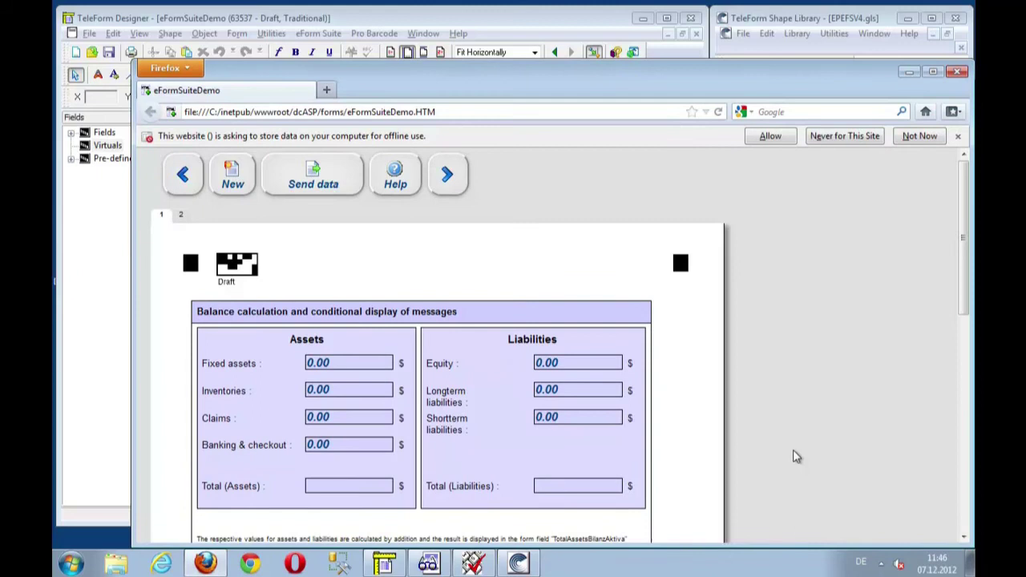
Look over both pages of the eForm and move the Firefox window up
scroll(589, 383, "down", 4)
scroll(587, 364, "up", 4)
left_click(181, 215)
left_click(161, 215)
left_click_drag(491, 68, 477, 12)
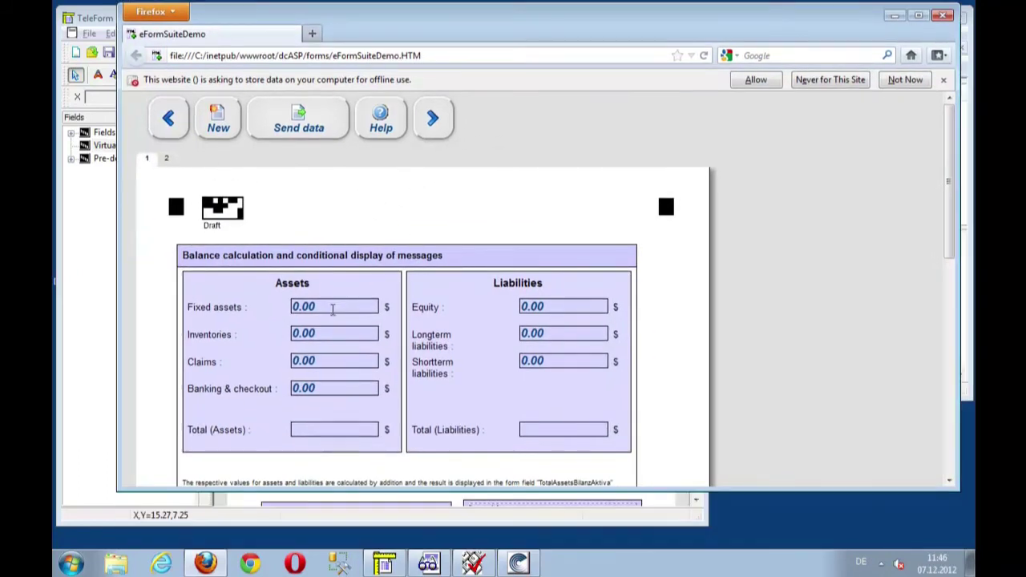
scroll(331, 303, "down", 2)
Enter 100 for Fixed assets and 100 for Equity so the totals match
left_click(337, 225)
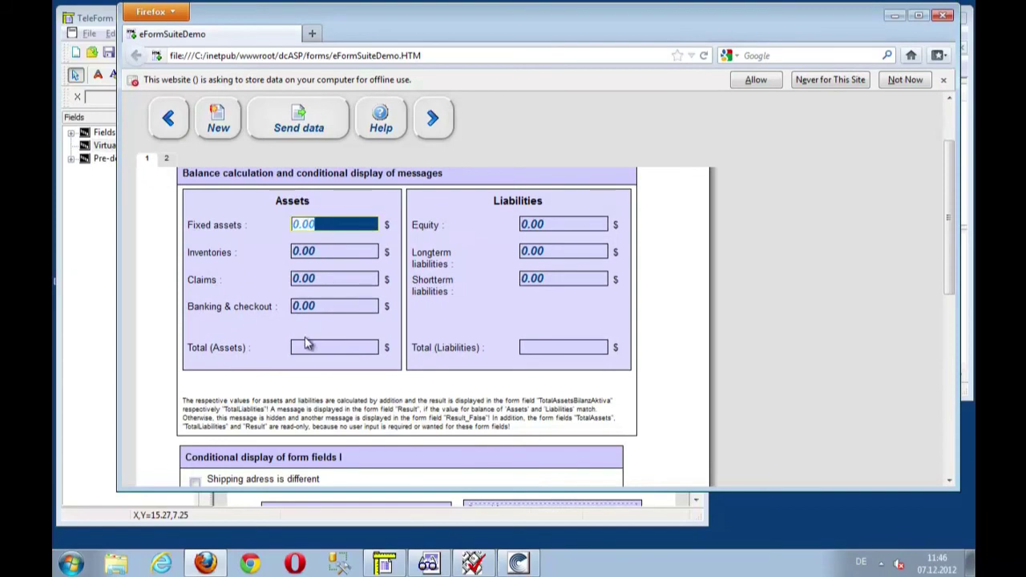
type("100")
key("Tab")
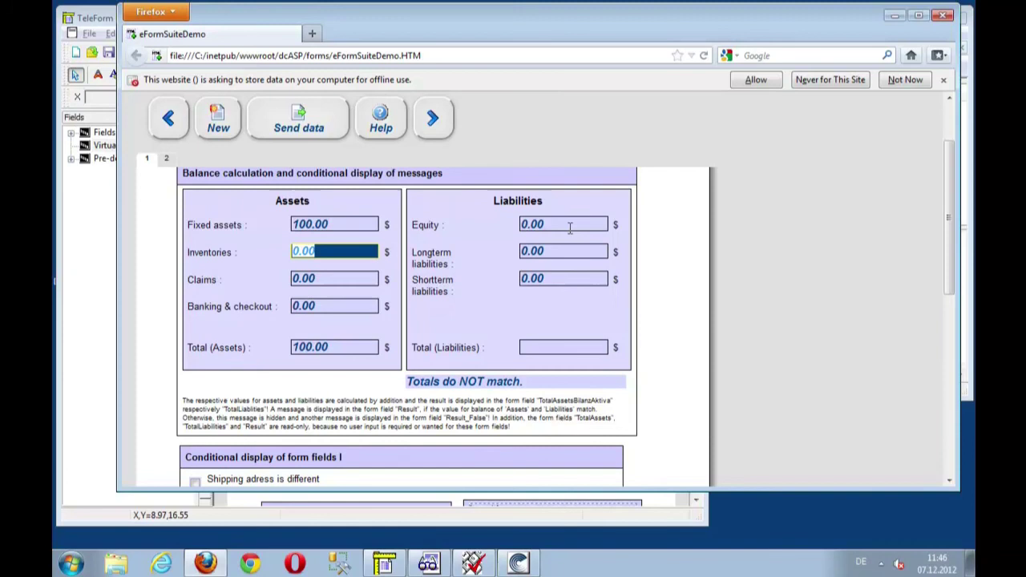
left_click(504, 226)
type("1")
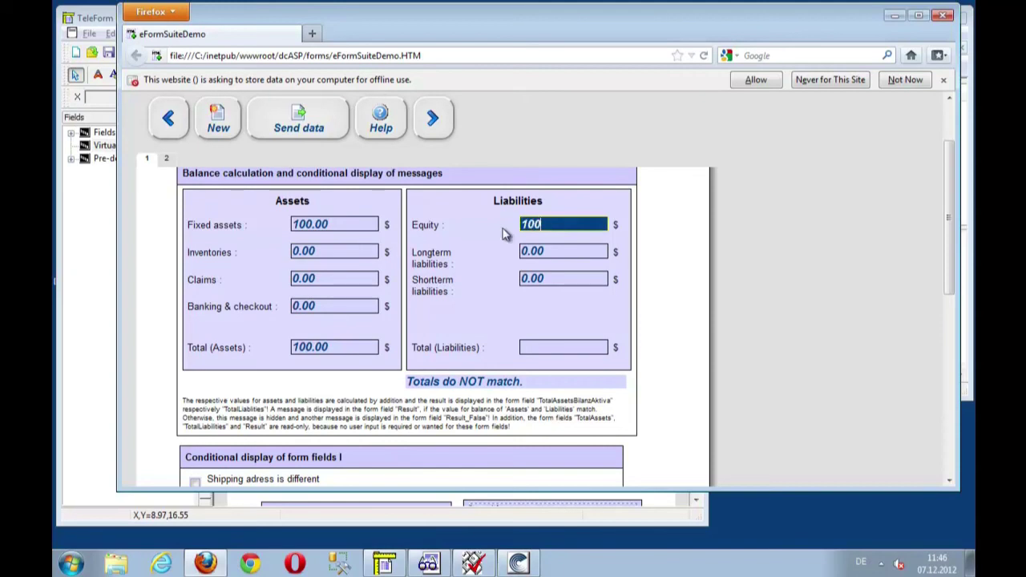
type("00")
key("Tab")
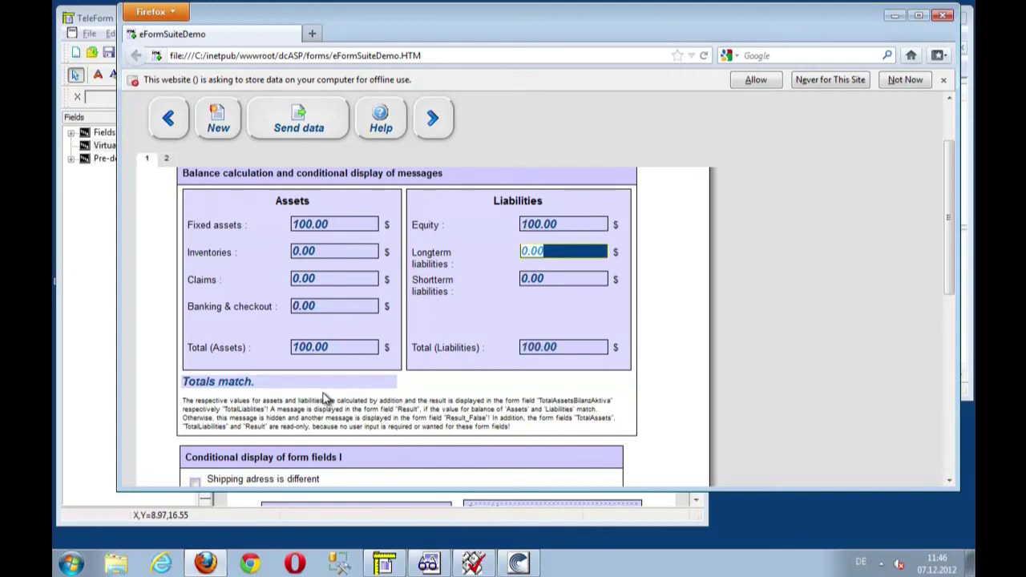
Show the separate shipping address and replace its street with 'rwr234 r324r 23r 23r'
scroll(362, 410, "down", 4)
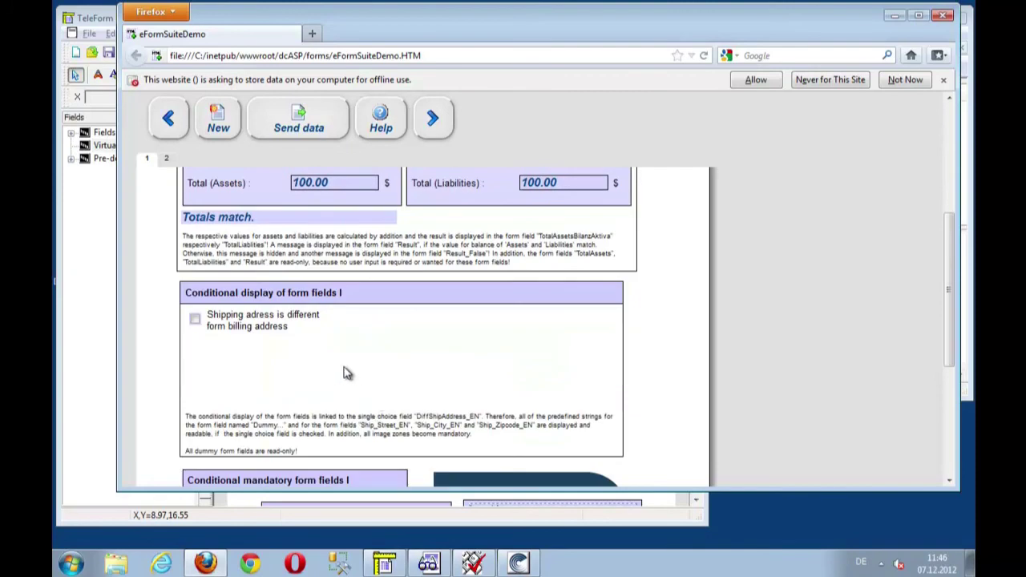
left_click(195, 319)
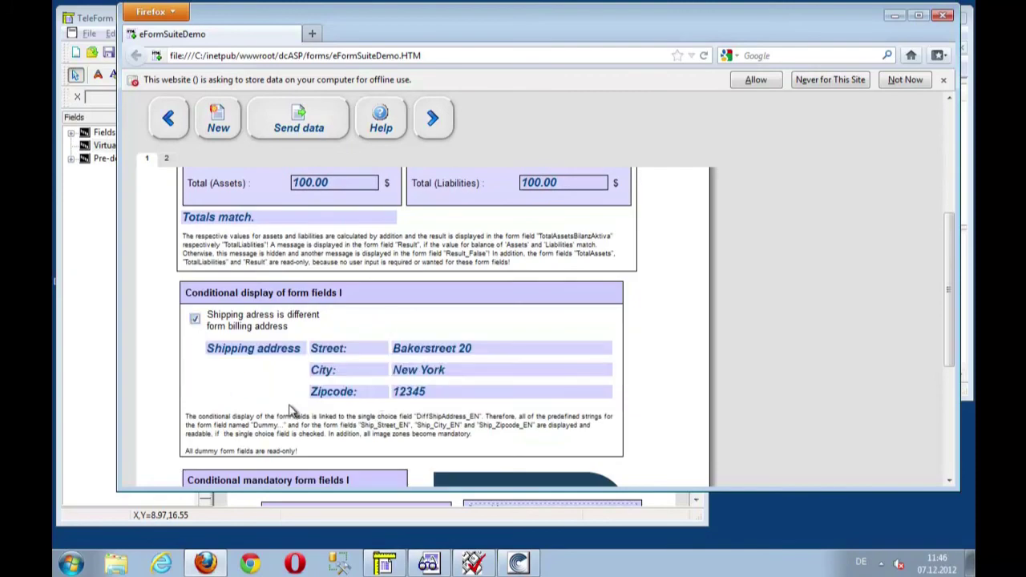
left_click_drag(468, 347, 383, 367)
type("rwr234 r324r 23r 23r 0")
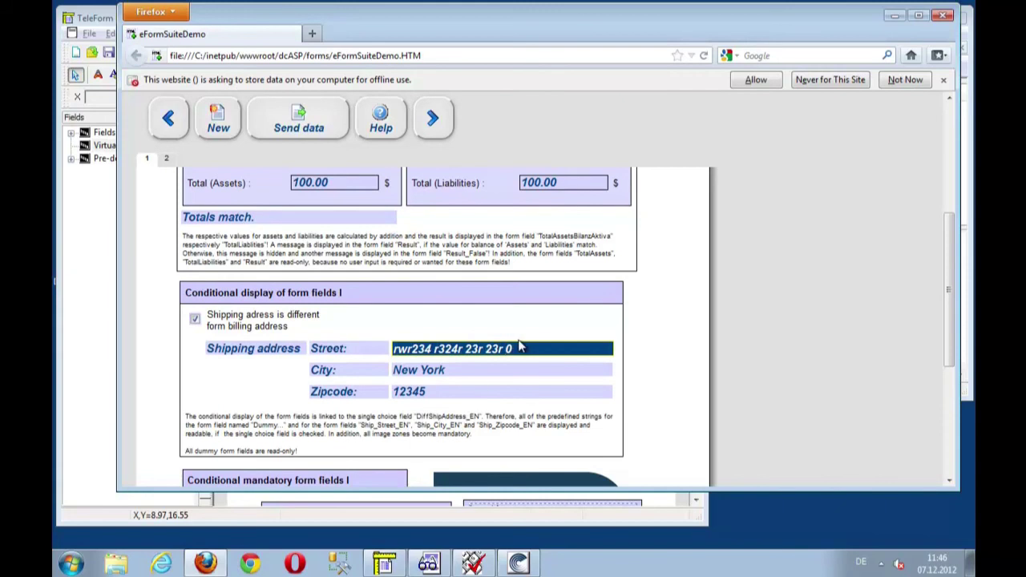
left_click(520, 346)
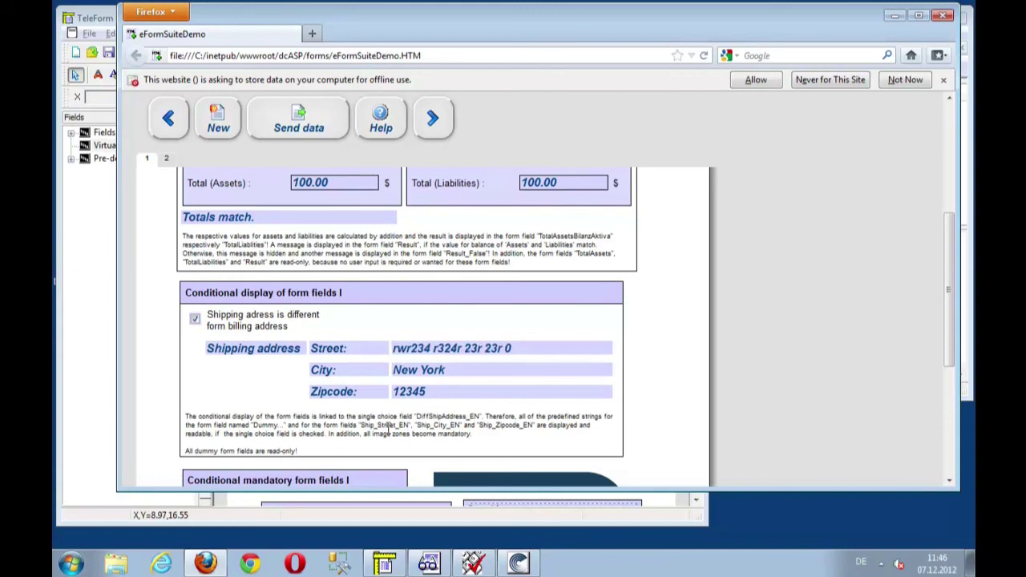
Tick 'Please call me' and pick 14.12.2012 as the callback date
scroll(342, 388, "down", 4)
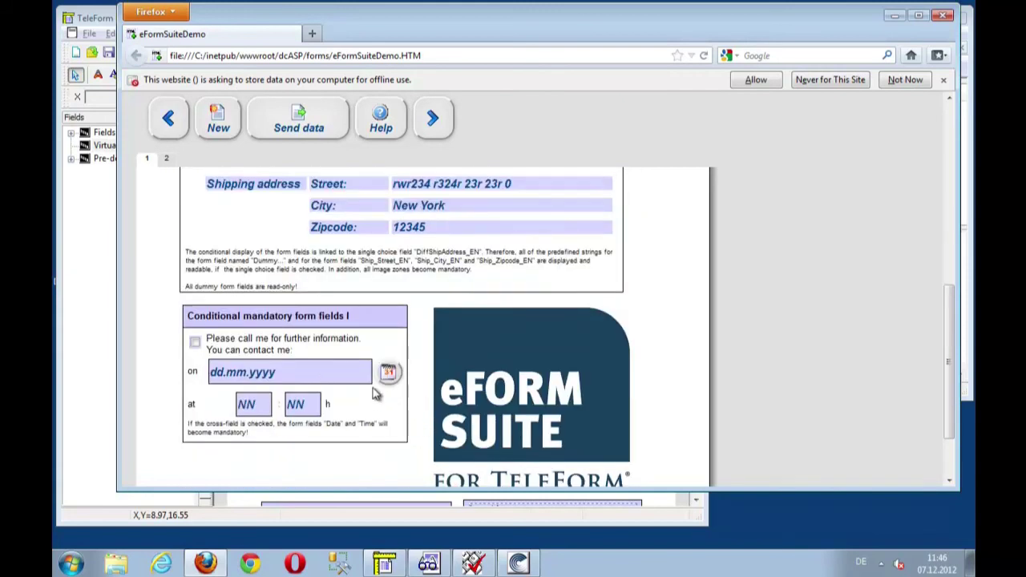
left_click(196, 344)
left_click(390, 375)
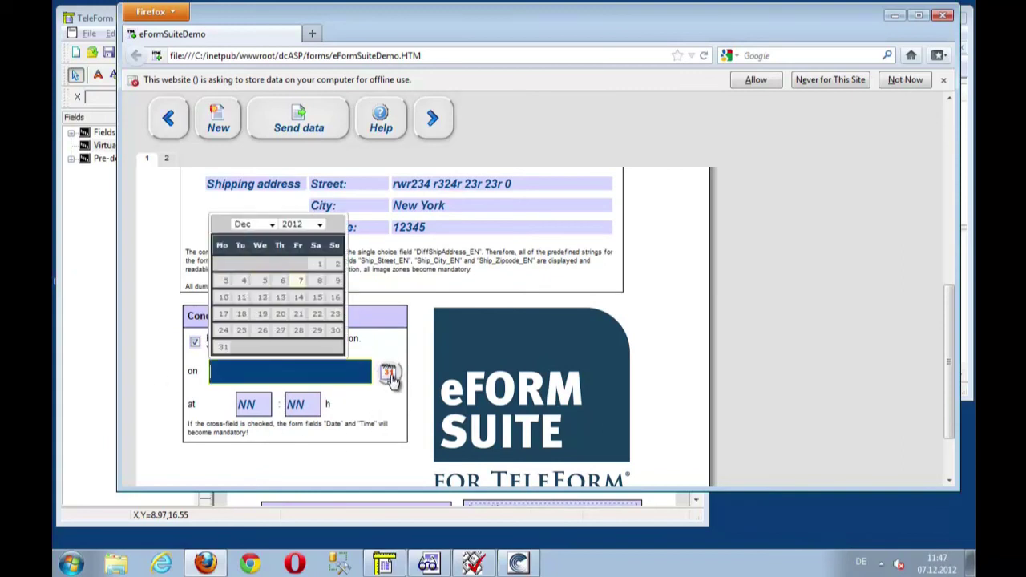
left_click(298, 297)
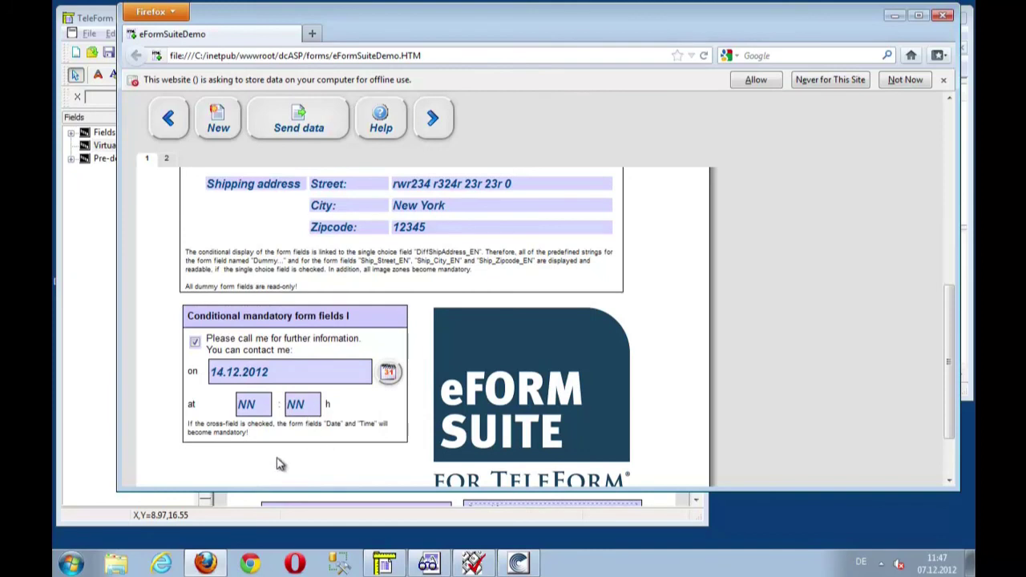
left_click(237, 406)
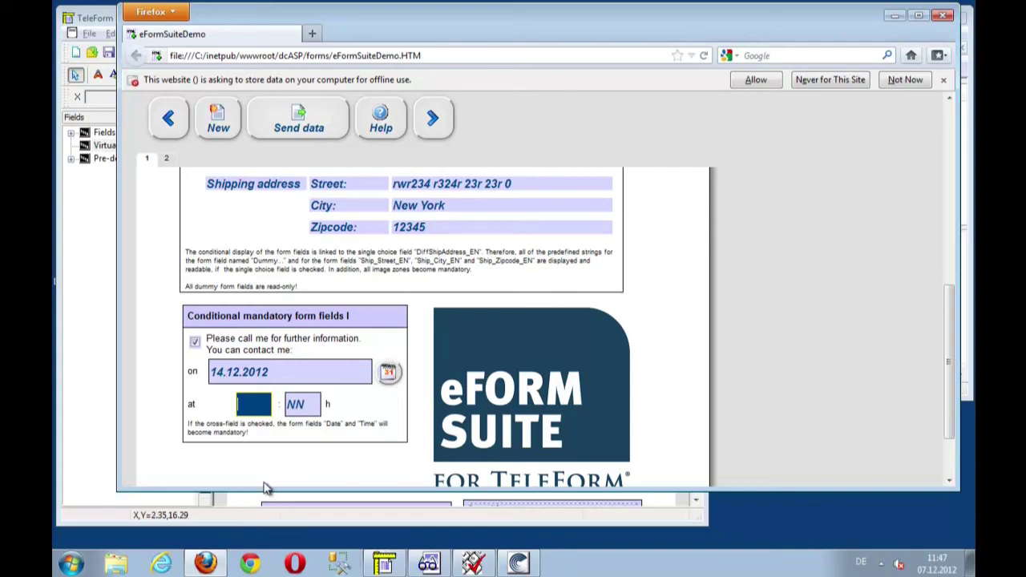
Set the callback time to 12:30, replacing the rejected 88 minutes with 30
left_click(258, 411)
left_click(270, 424)
type("2")
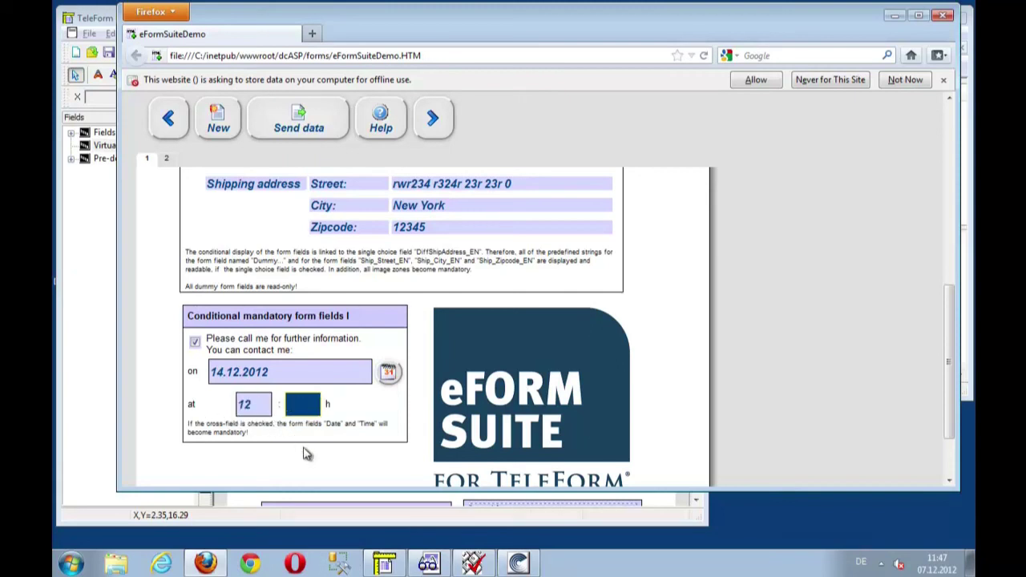
type("88")
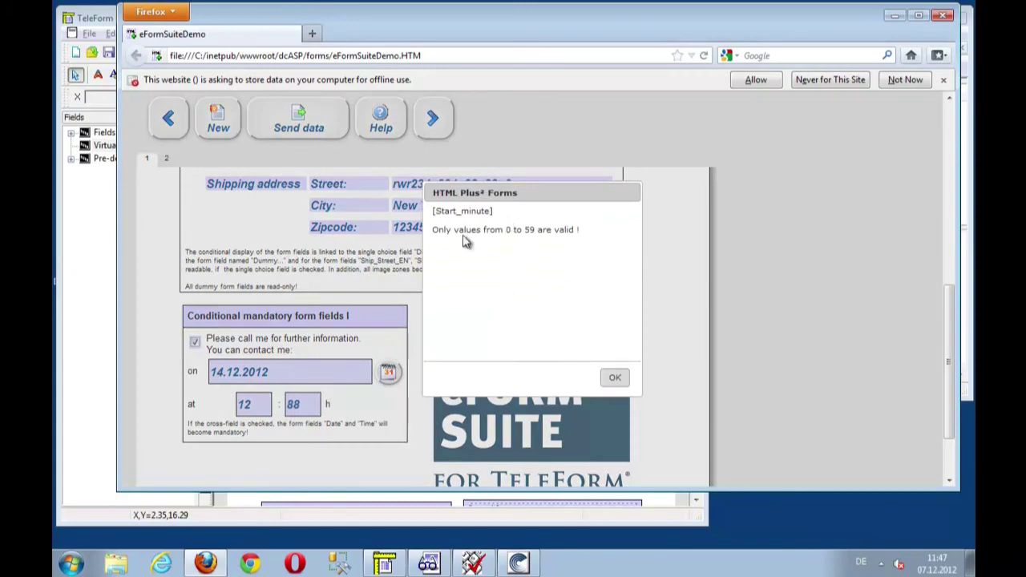
left_click(614, 380)
type("3")
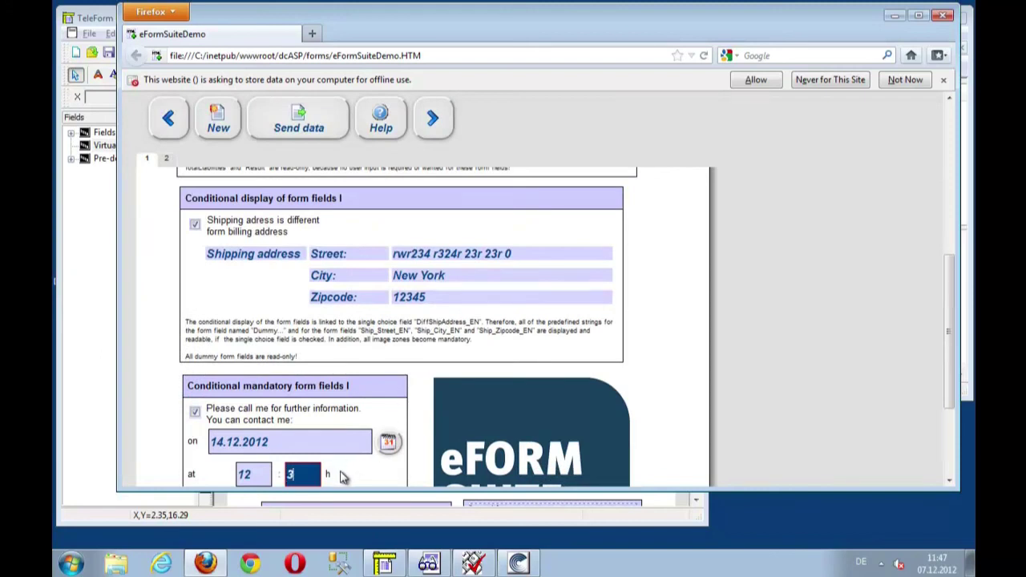
type("0")
scroll(574, 374, "down", 2)
scroll(545, 390, "up", 4)
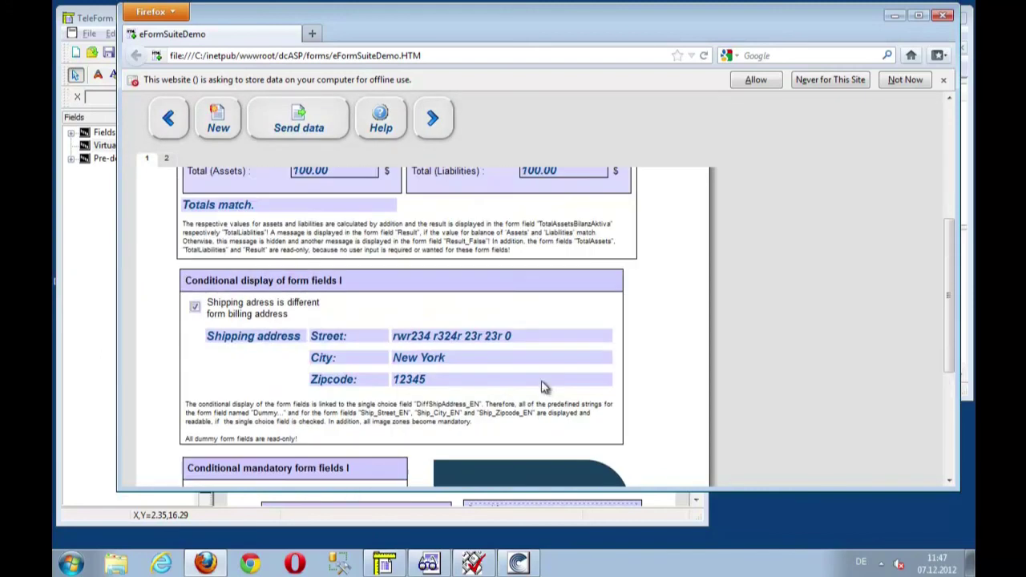
On page 2, choose SQL-Server and SPSS export formats and enter 'asefwefew' as Other
left_click(434, 120)
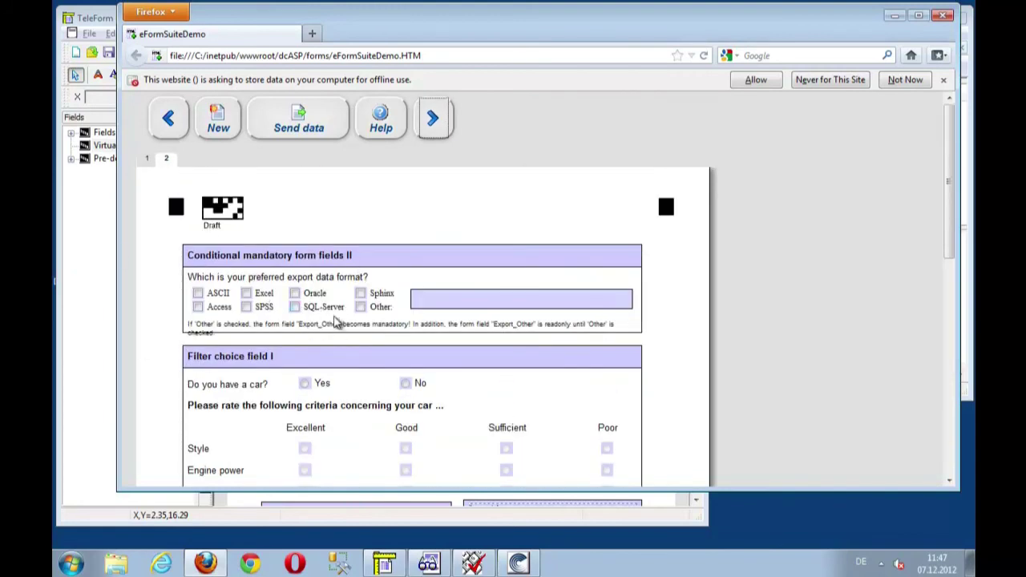
left_click(294, 307)
left_click(253, 309)
left_click(431, 296)
type("asefwefew")
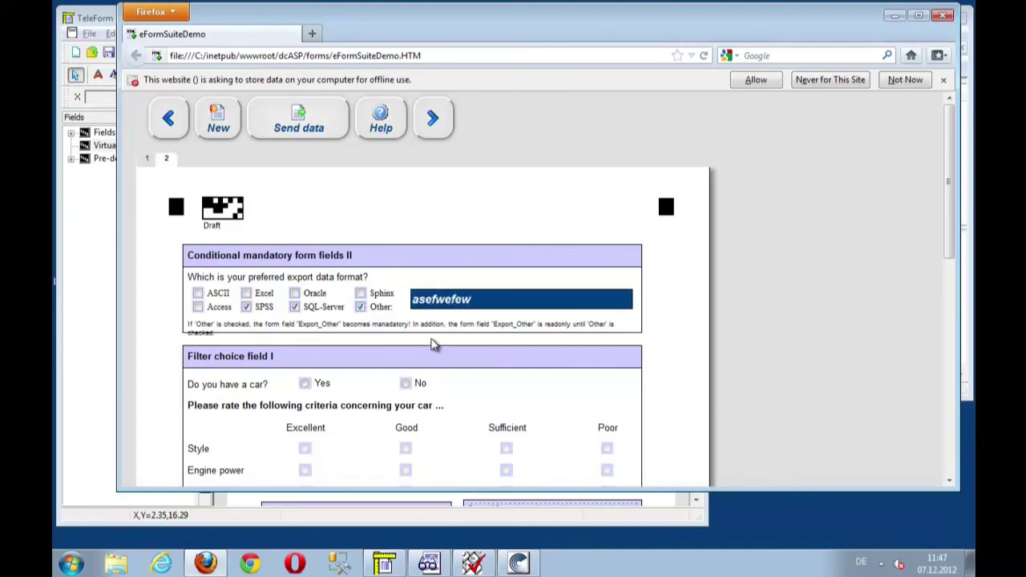
Answer Yes to owning a car and rate Style, Engine power and Equipment as Good
scroll(434, 330, "down", 2)
scroll(361, 336, "down", 2)
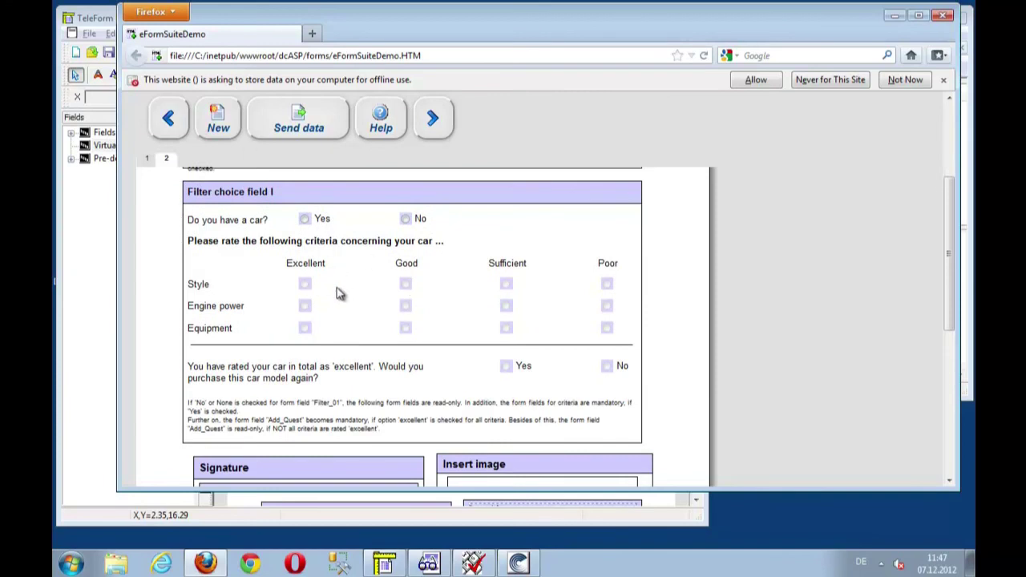
left_click(406, 224)
left_click_drag(401, 314, 405, 287)
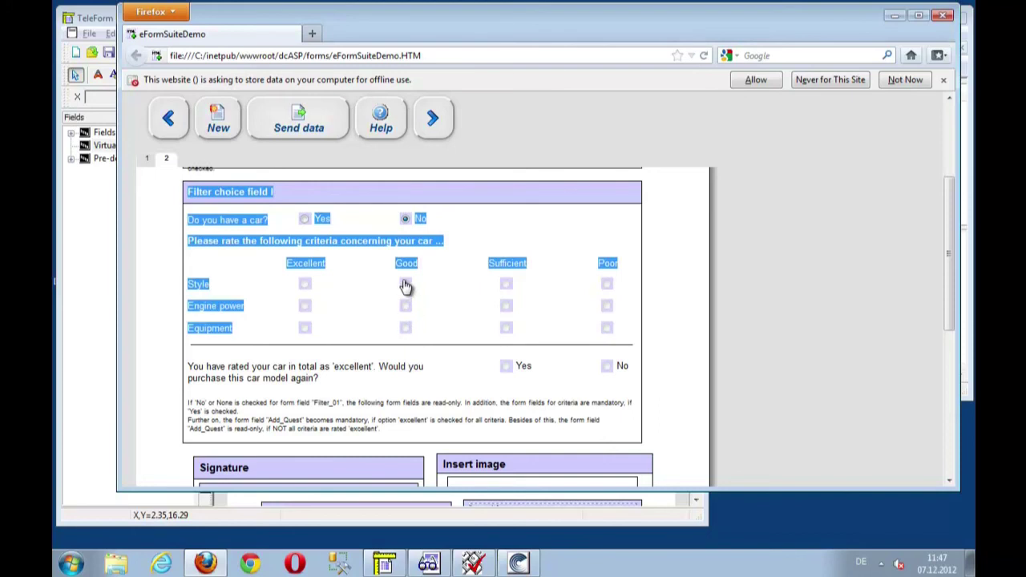
left_click(406, 265)
left_click(305, 220)
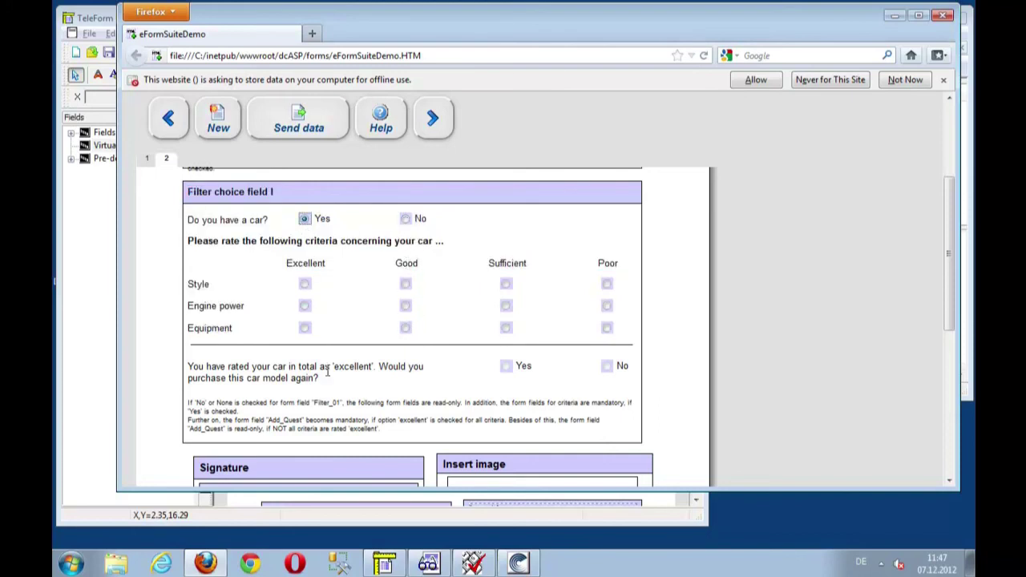
left_click(404, 284)
left_click(405, 306)
left_click(404, 328)
Change all three ratings to Excellent and answer No to buying the car again
left_click_drag(379, 366, 324, 366)
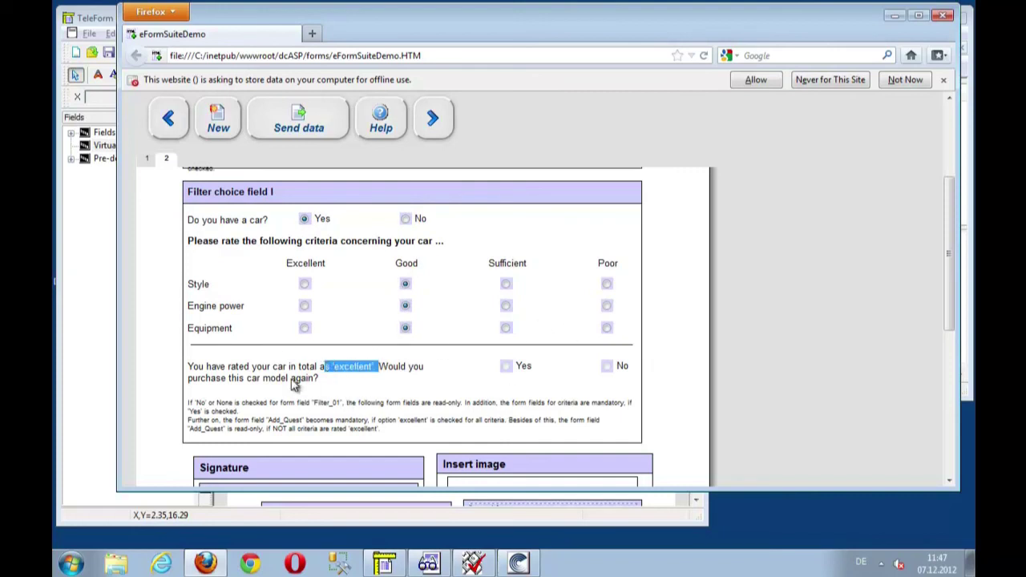
left_click(304, 283)
left_click(304, 305)
left_click(307, 330)
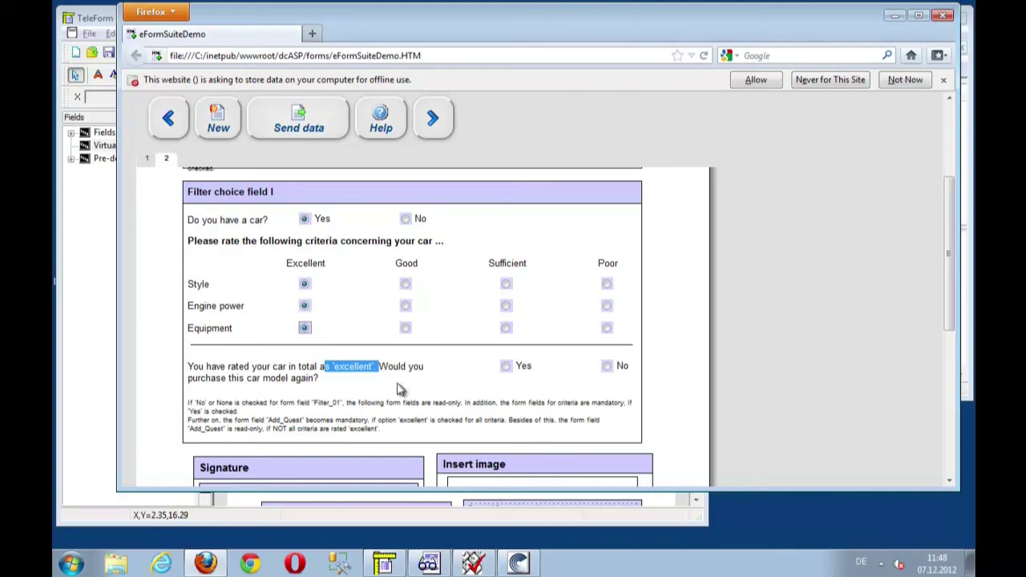
left_click(606, 370)
left_click(507, 367)
left_click(607, 369)
scroll(632, 369, "down", 2)
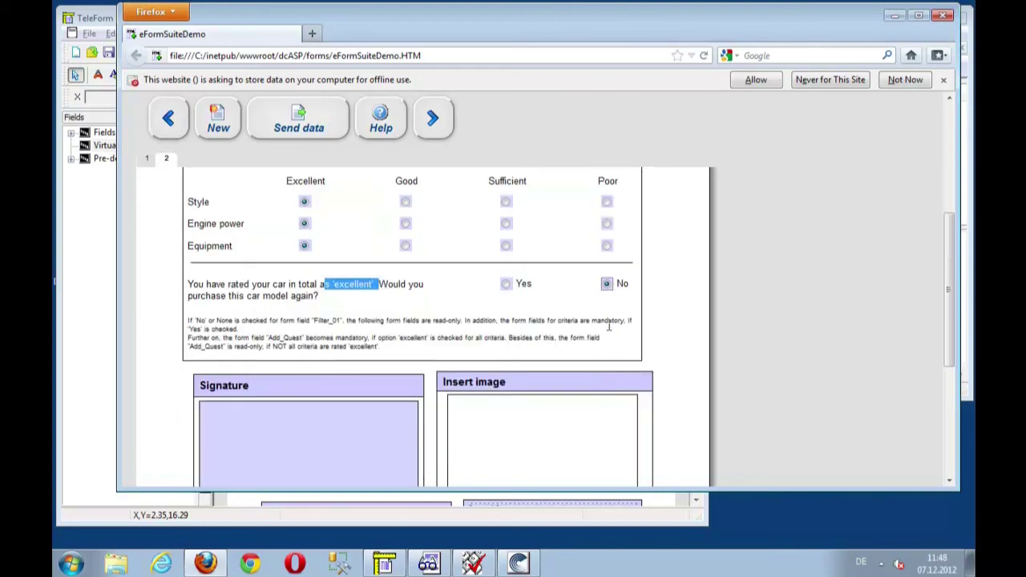
scroll(512, 397, "down", 2)
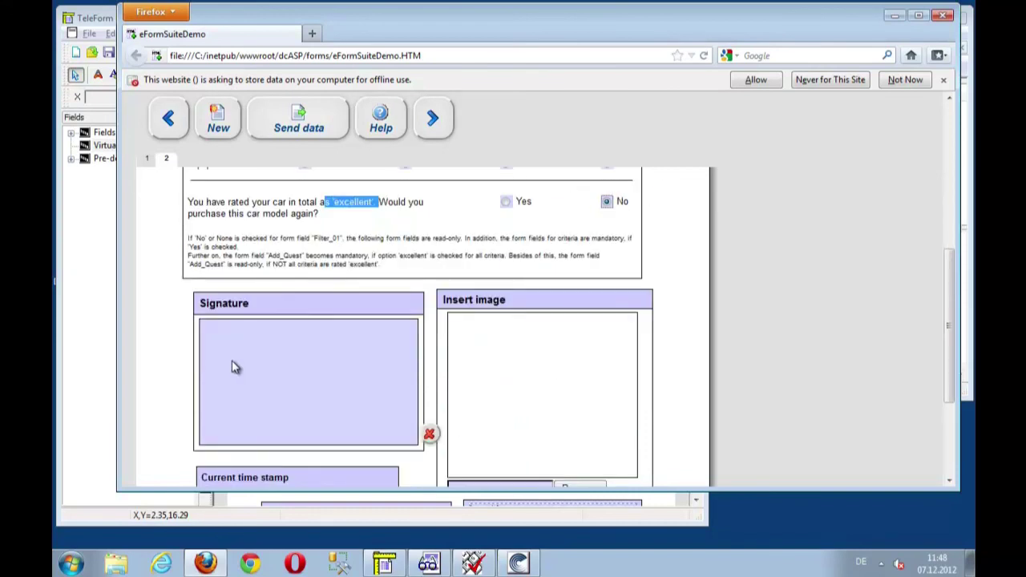
Draw a signature and insert the 1102-40400 picture from the Pictures library
mouse_move(258, 350)
left_mouse_down()
mouse_move(289, 392)
mouse_move(301, 359)
mouse_move(345, 364)
mouse_move(313, 411)
left_mouse_up()
scroll(311, 391, "down", 2)
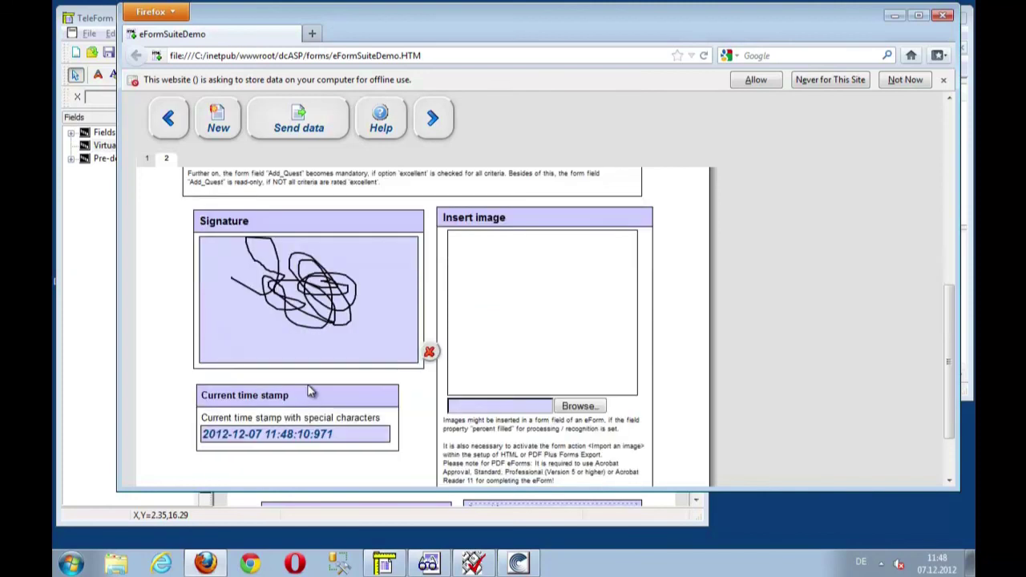
left_click(590, 409)
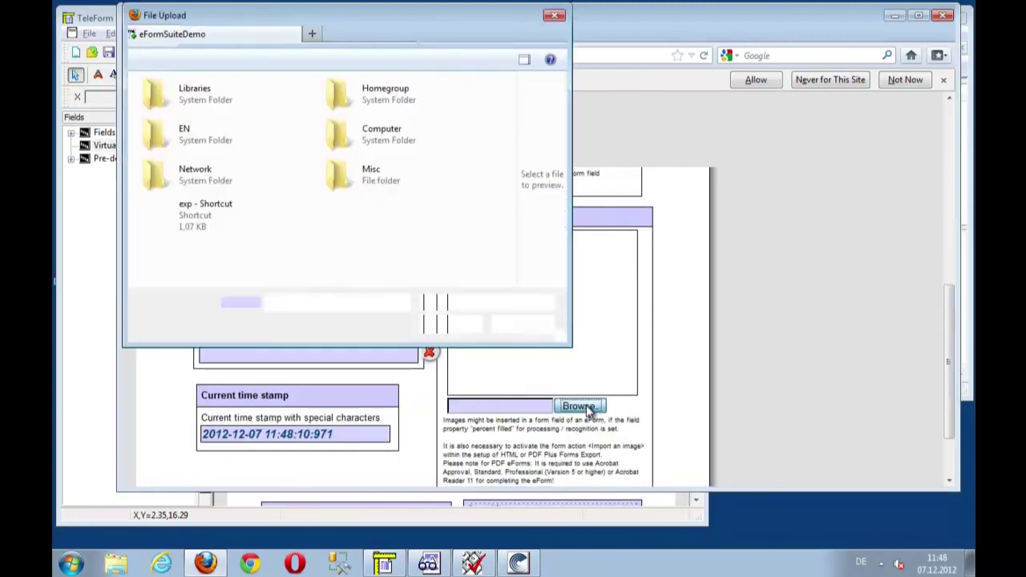
double_click(193, 94)
double_click(212, 170)
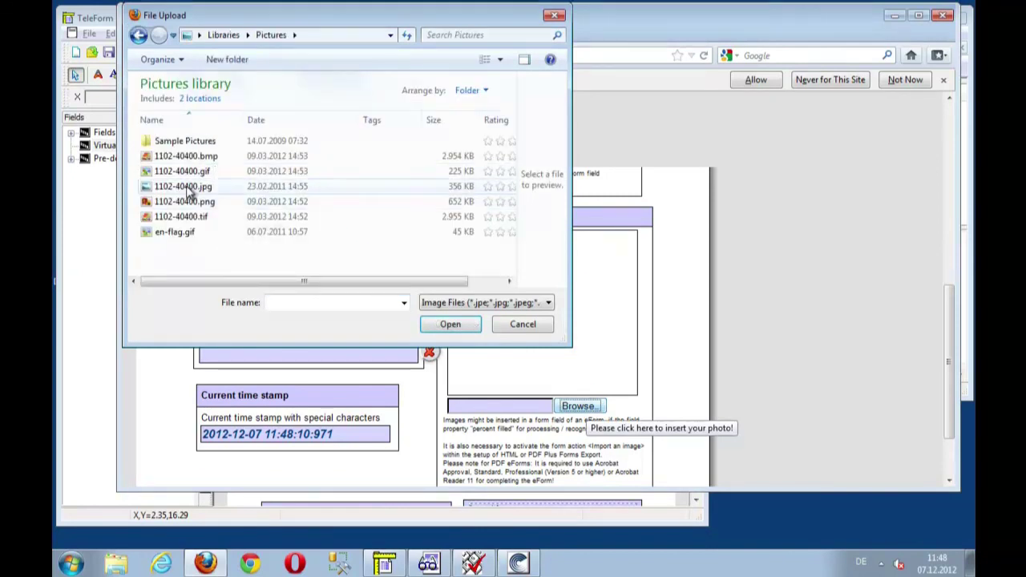
left_click(191, 171)
left_click(447, 324)
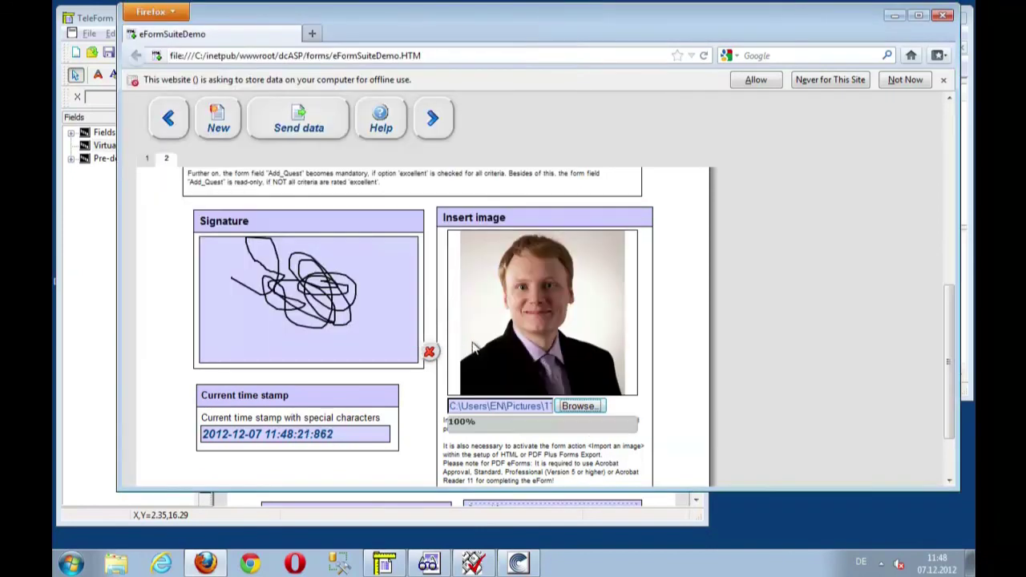
Send and confirm the form data, scroll through the results page, then close Firefox
left_click(299, 122)
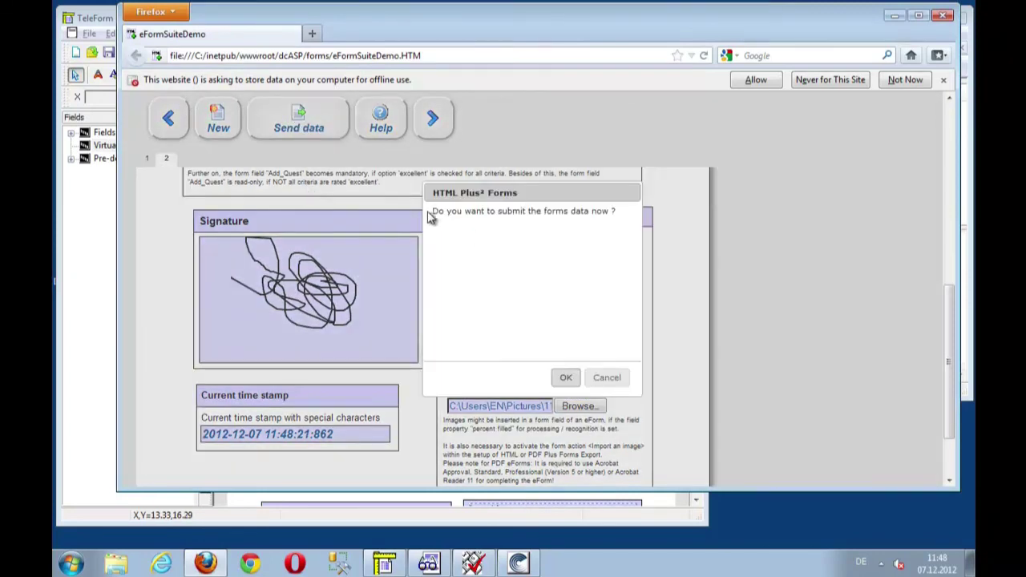
left_click(565, 379)
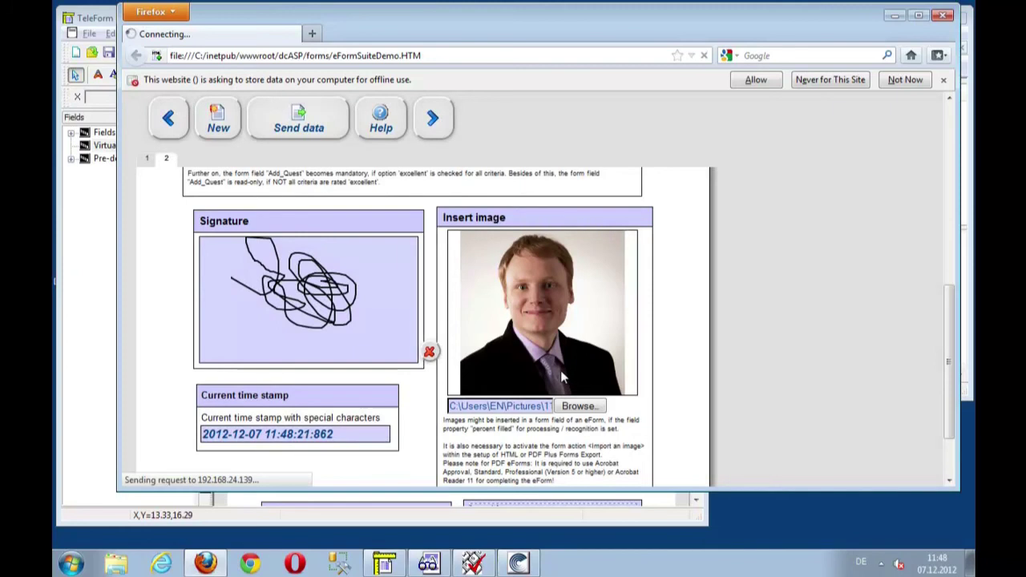
scroll(394, 223, "down", 4)
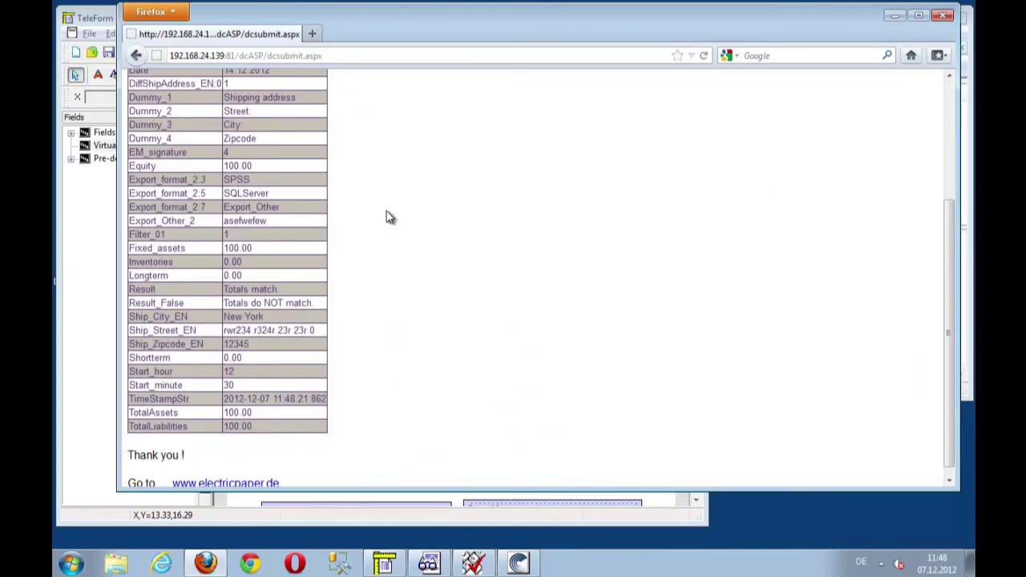
scroll(390, 217, "up", 4)
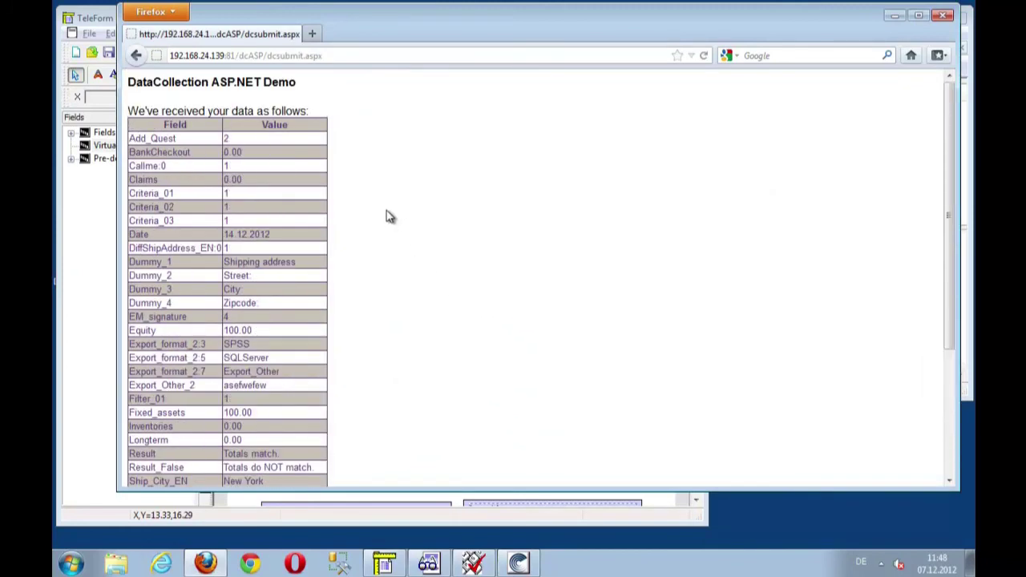
scroll(393, 210, "down", 4)
left_click(942, 16)
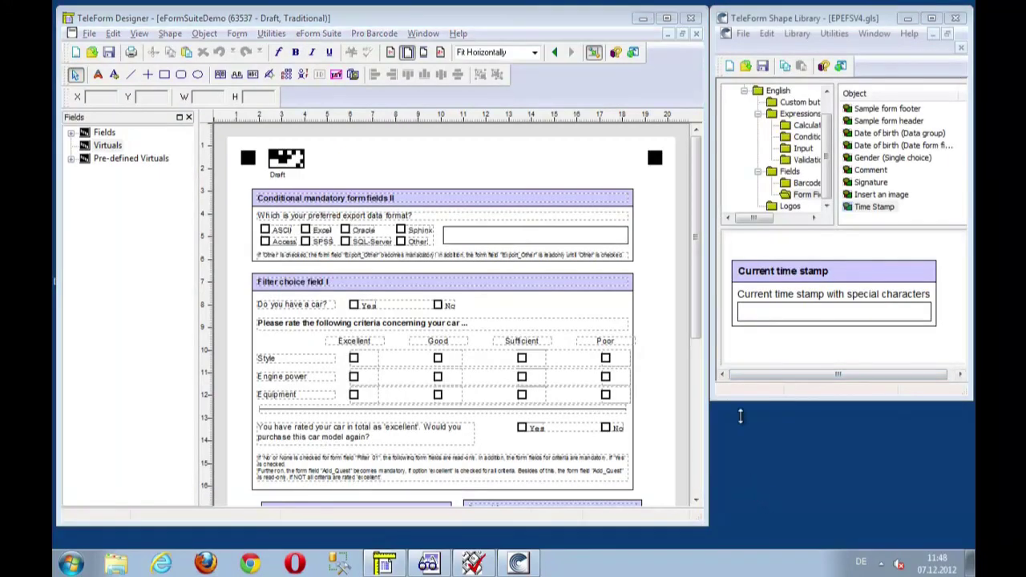
Launch the eForm Data Agent beside Designer and show TeleForm Reader's message log
left_click(335, 36)
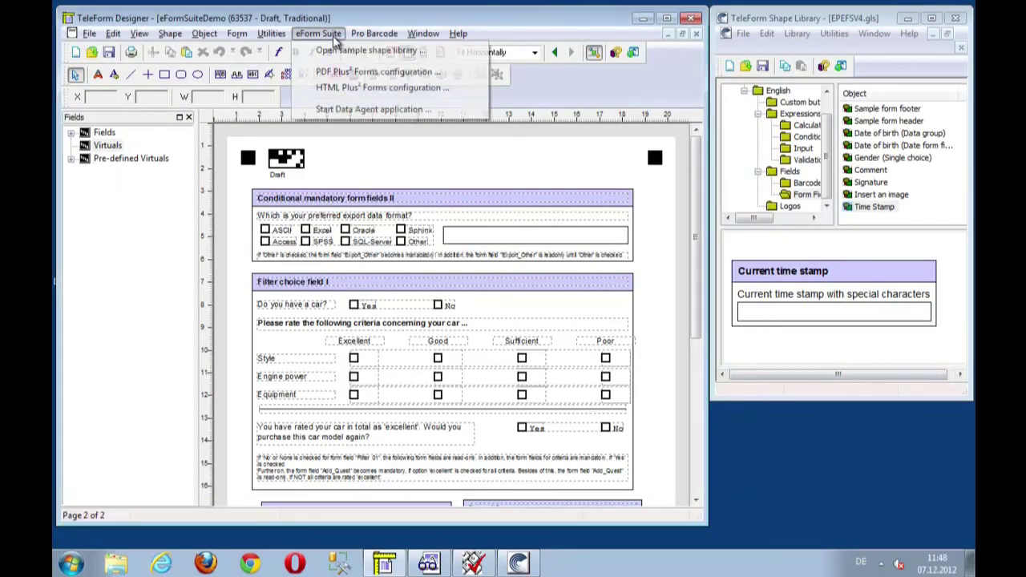
left_click(369, 112)
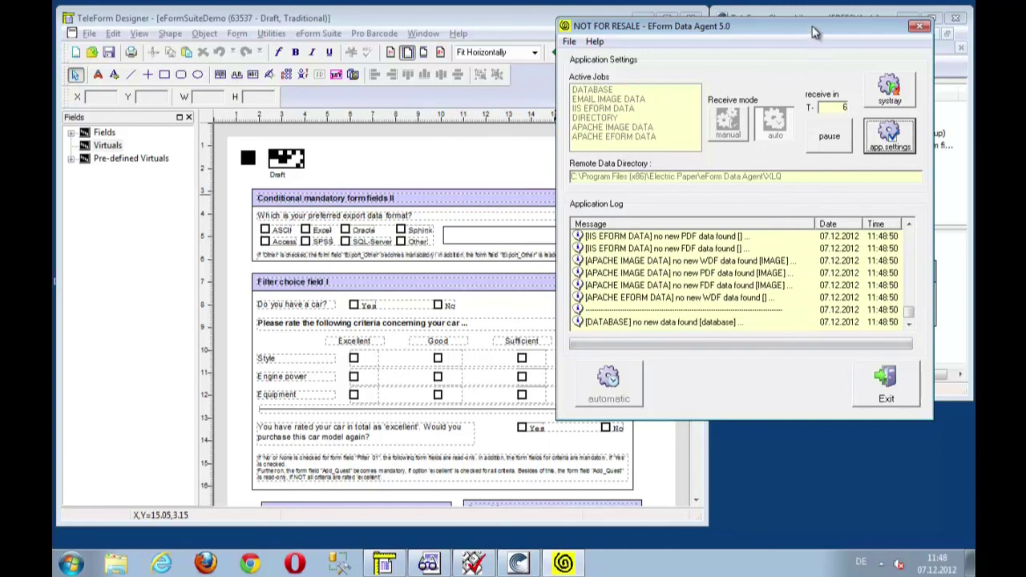
left_click_drag(814, 32, 731, 84)
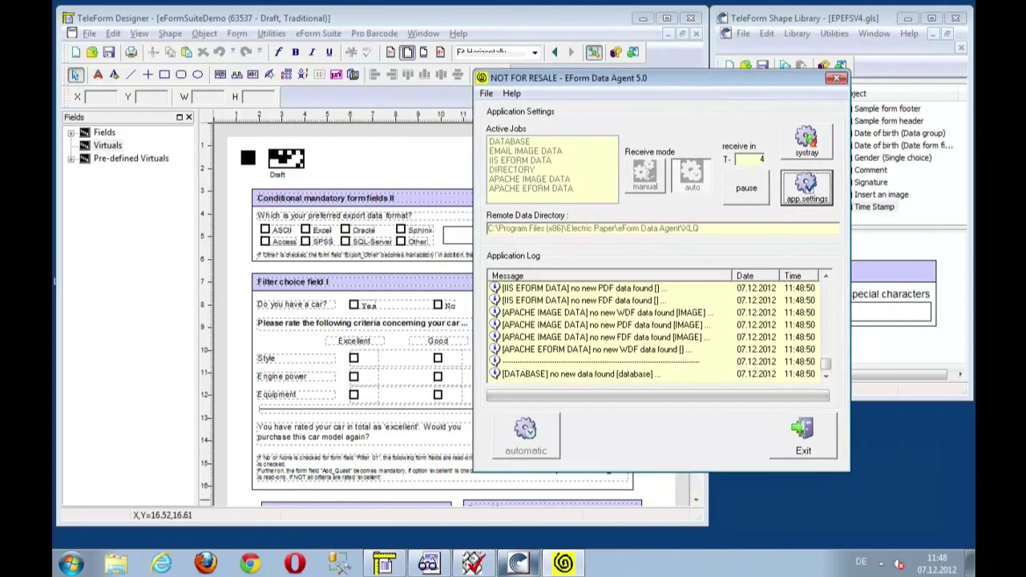
left_click(427, 563)
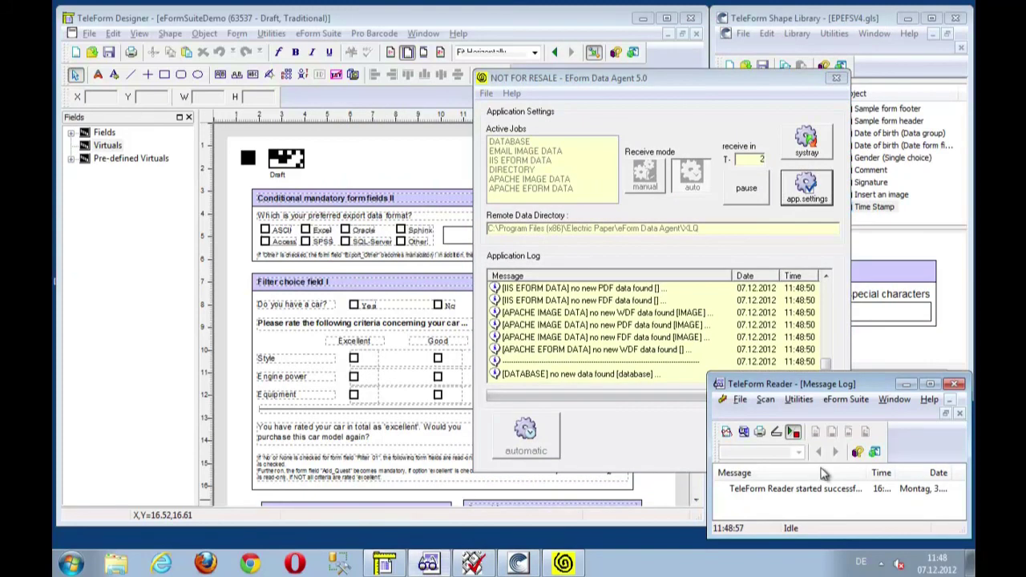
In TeleForm Verifier, reload templates and select the received eFormSuiteDemo stored-image submission
left_click(492, 564)
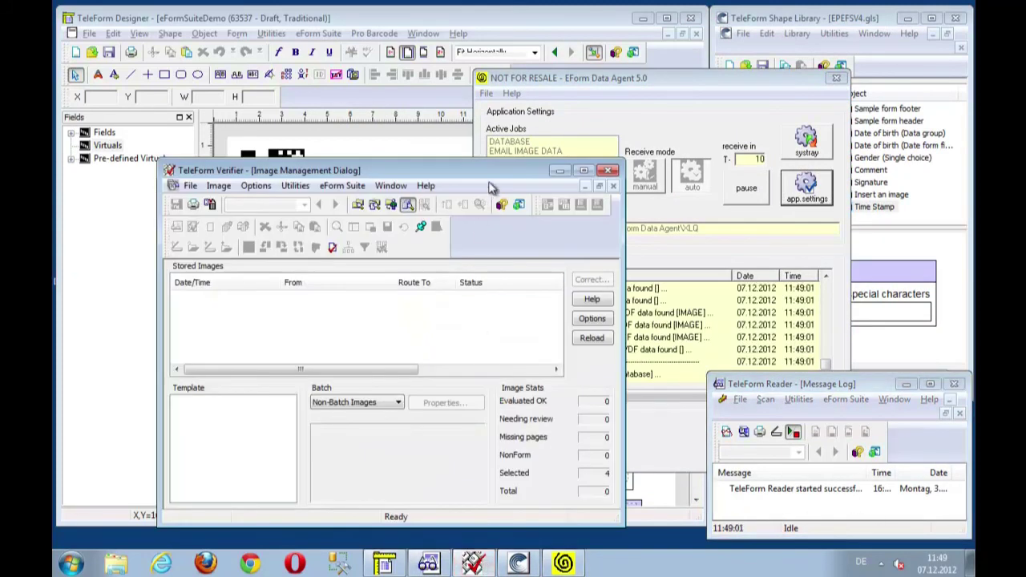
left_click_drag(458, 170, 465, 88)
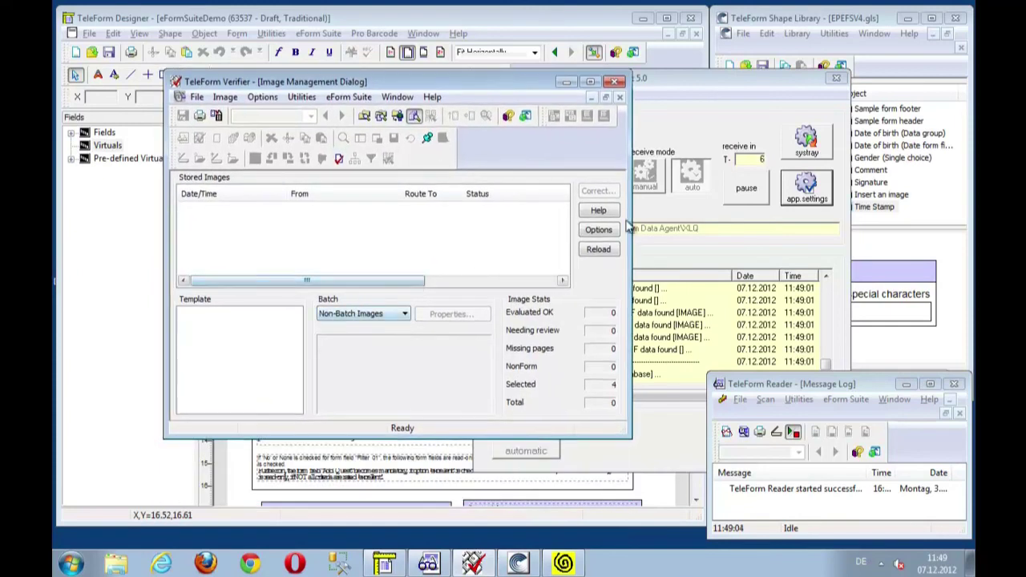
left_click(598, 249)
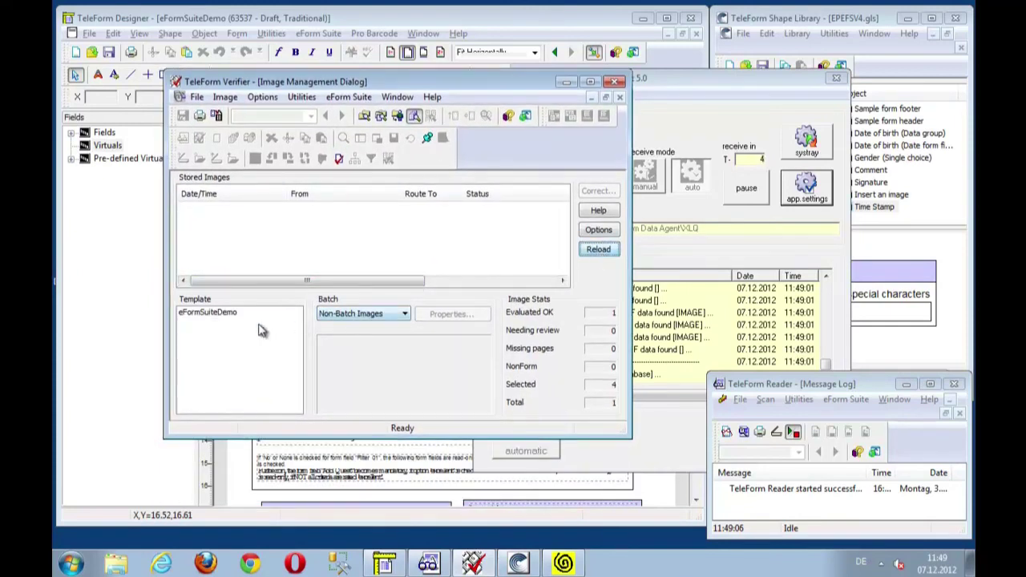
left_click(201, 313)
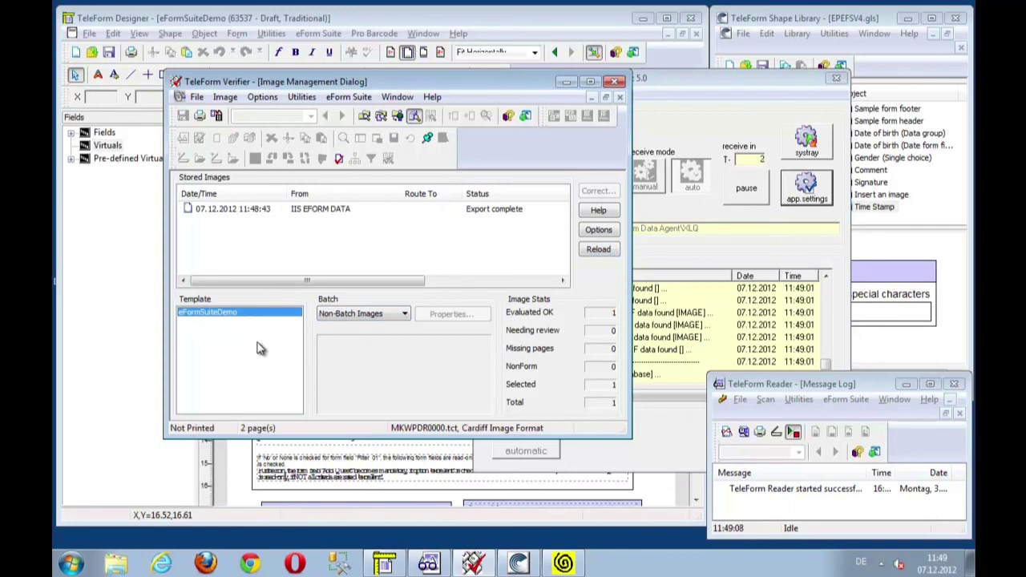
right_click(235, 210)
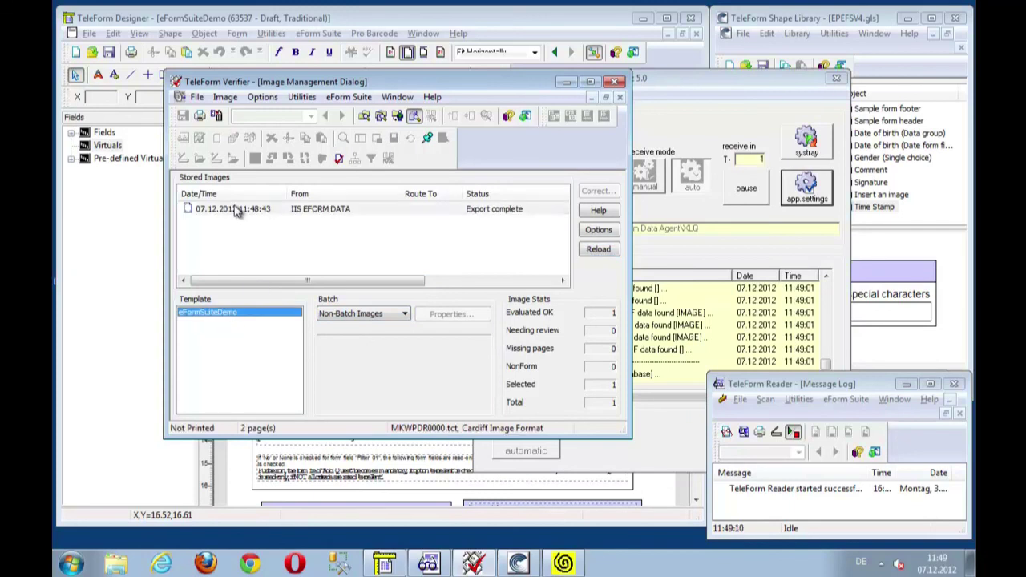
Open the Evaluated OK eFormSuiteDemo image and scroll through both pages of its data
left_click(296, 230)
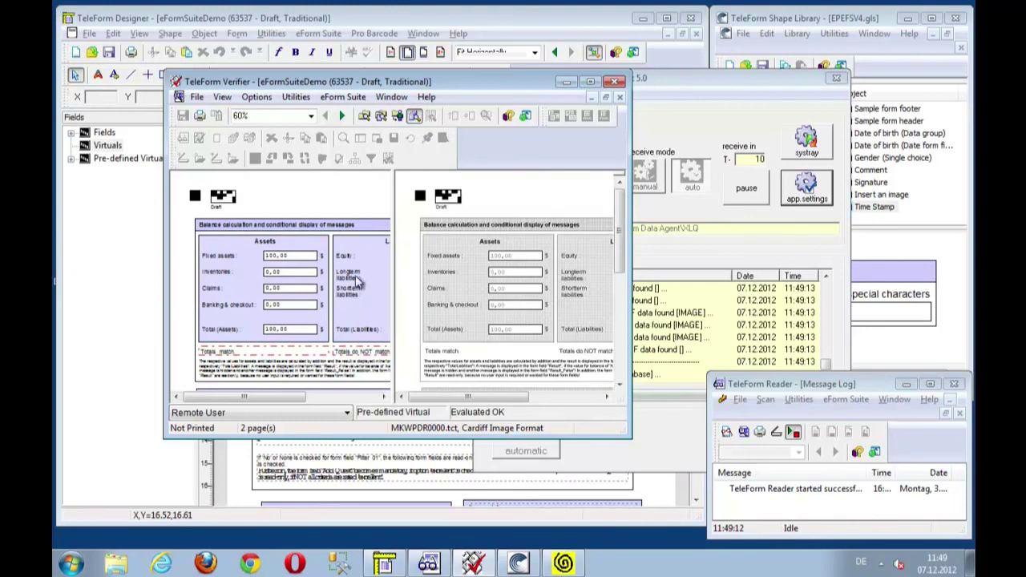
scroll(392, 336, "down", 10)
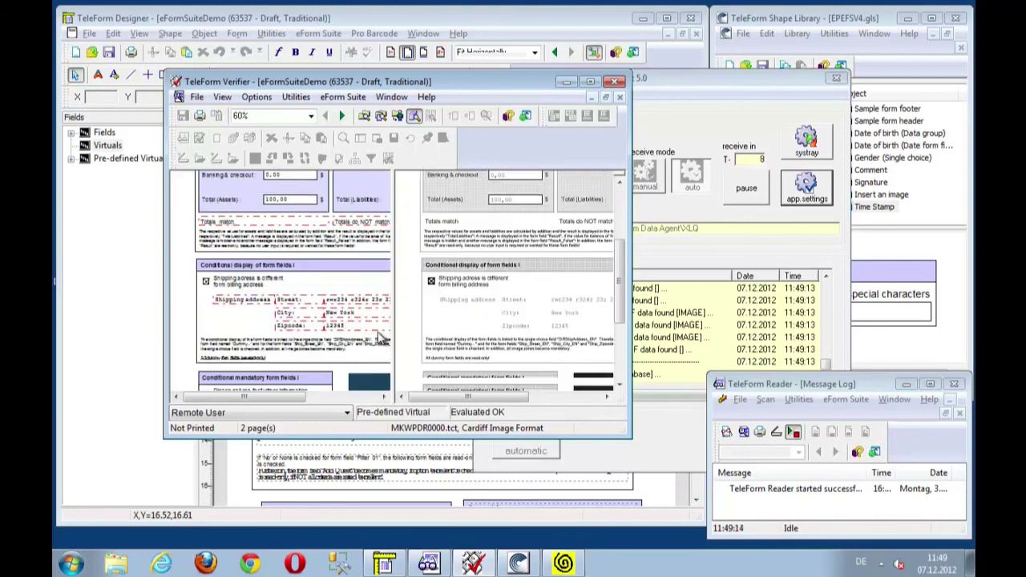
scroll(385, 340, "down", 2)
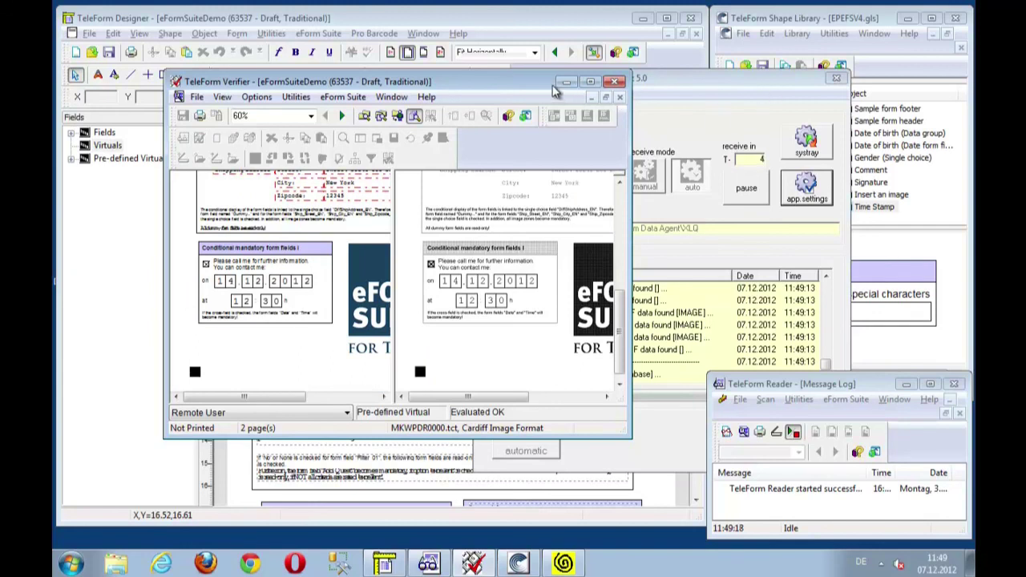
left_click_drag(532, 81, 561, 108)
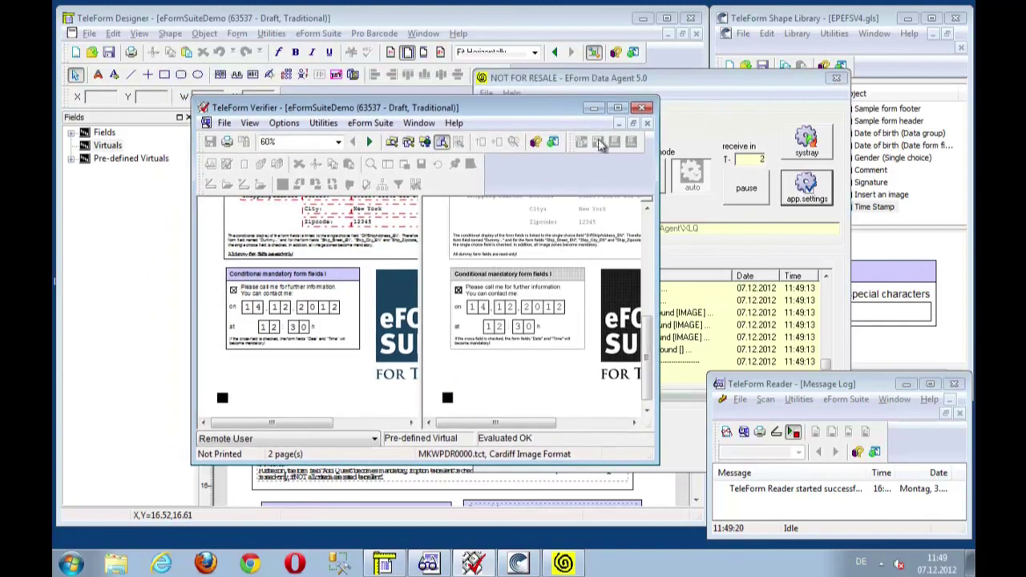
scroll(649, 242, "up", 2)
scroll(649, 242, "up", 1)
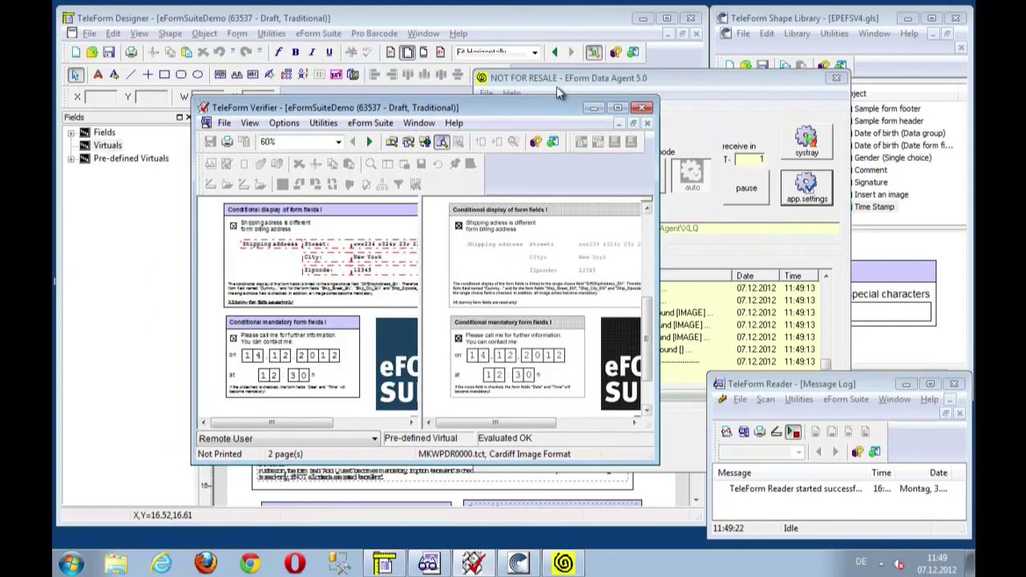
Minimize Verifier and Designer, then open VYPGNY0000.pdf from the desktop exp folder
left_click(594, 108)
left_click(644, 25)
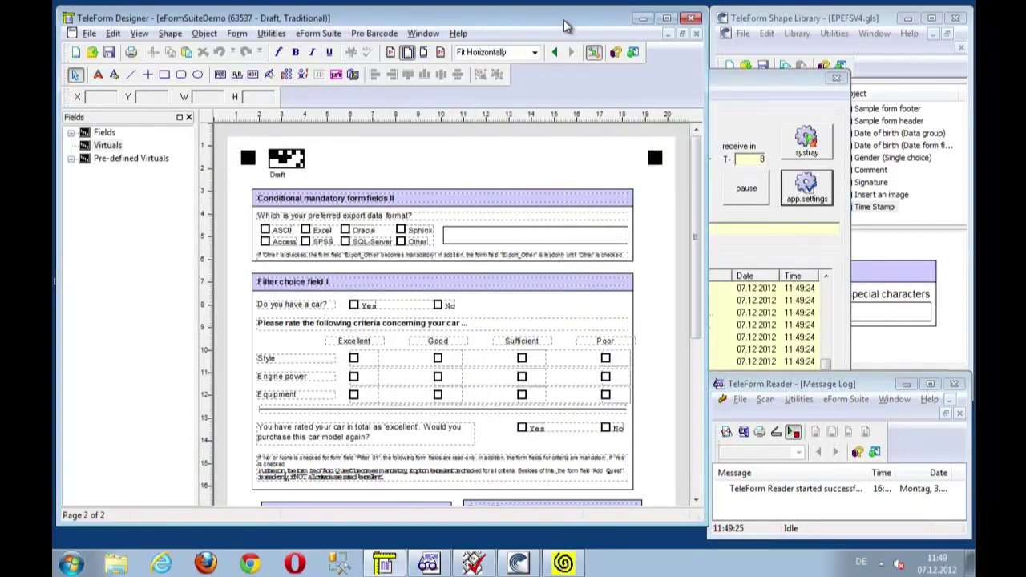
left_click(643, 18)
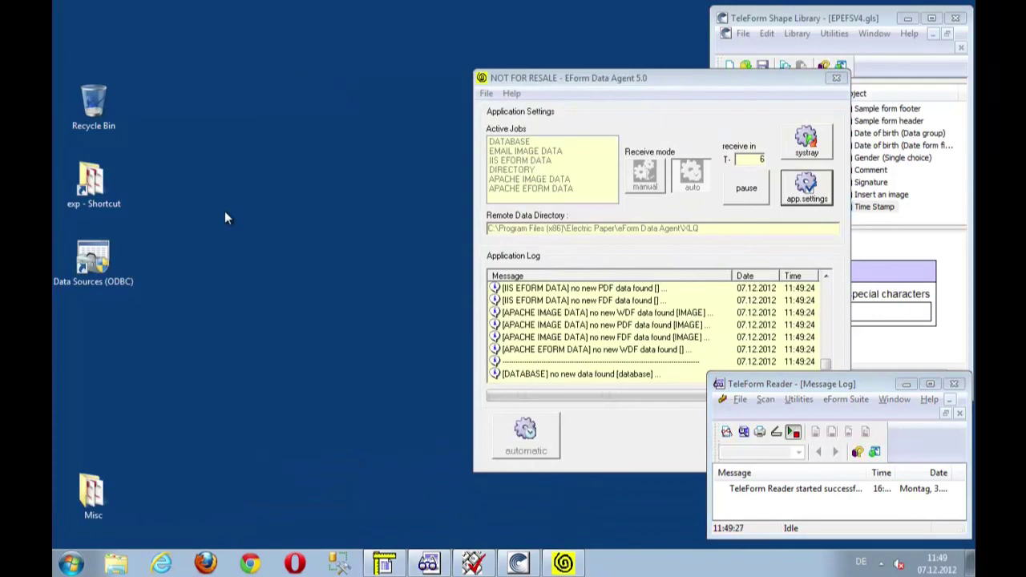
double_click(95, 188)
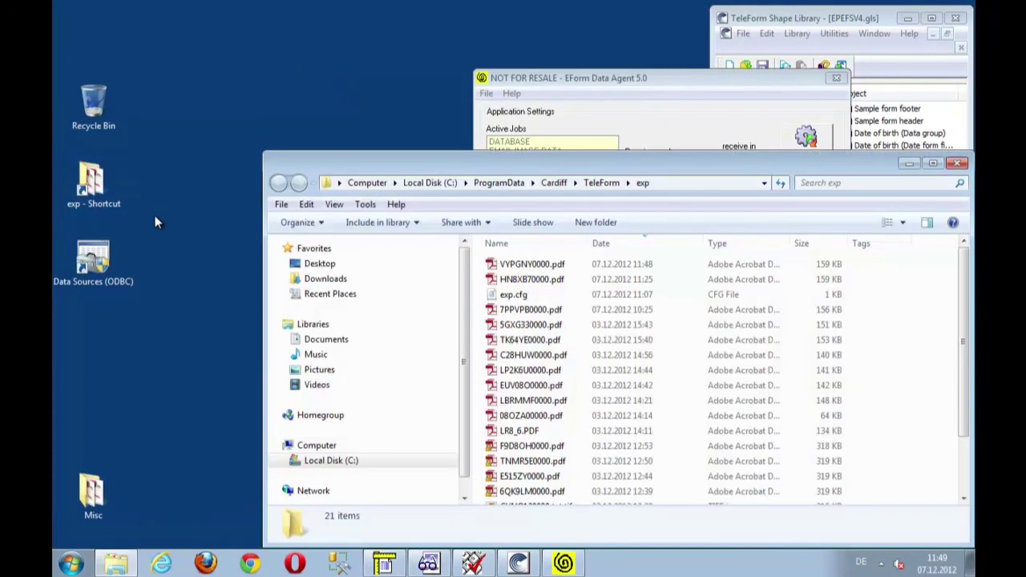
double_click(531, 270)
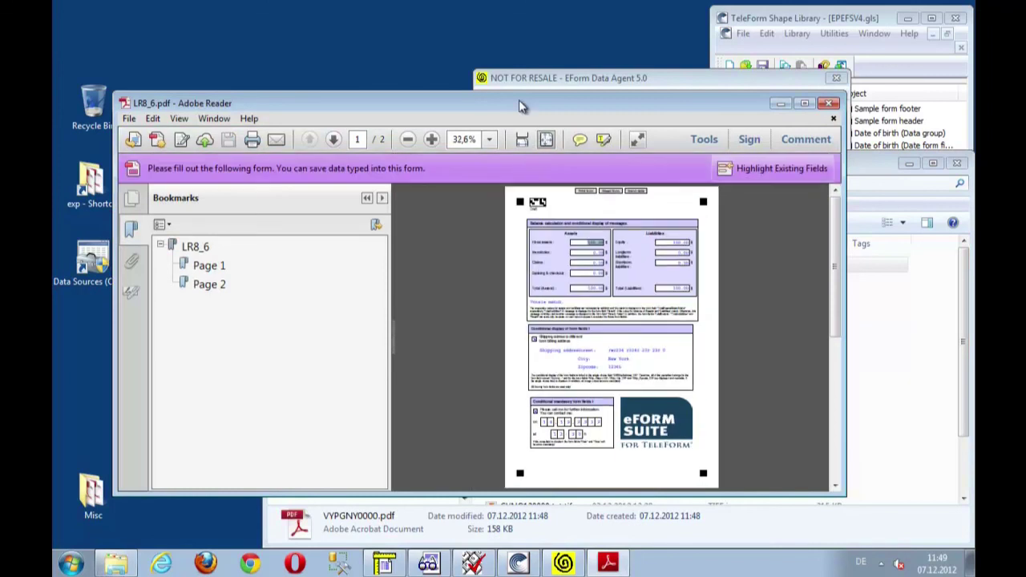
Maximize Adobe Reader, zoom to 95.7%, and review the filled fields on pages 1 and 2
double_click(519, 99)
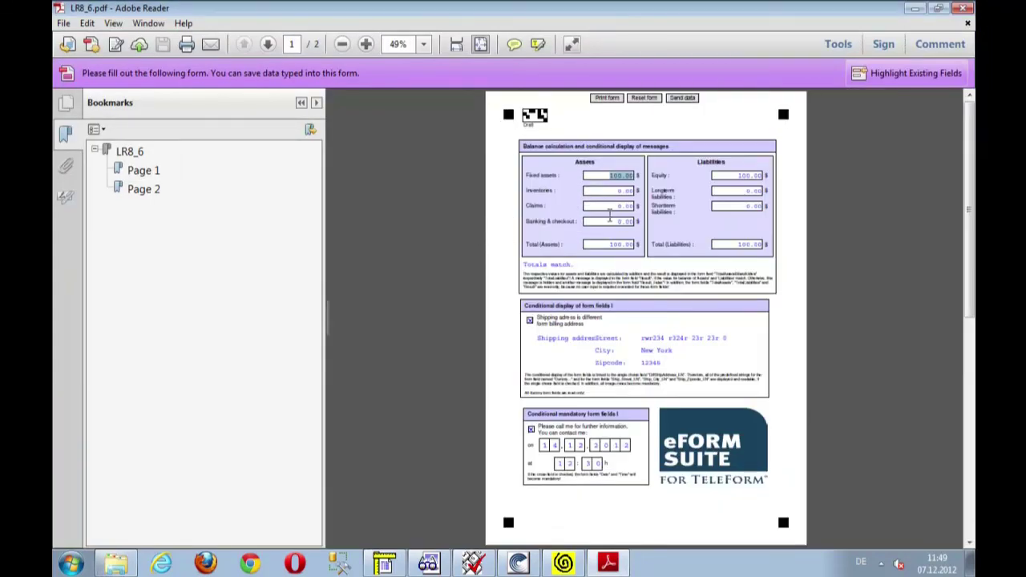
scroll(585, 190, "up", 5)
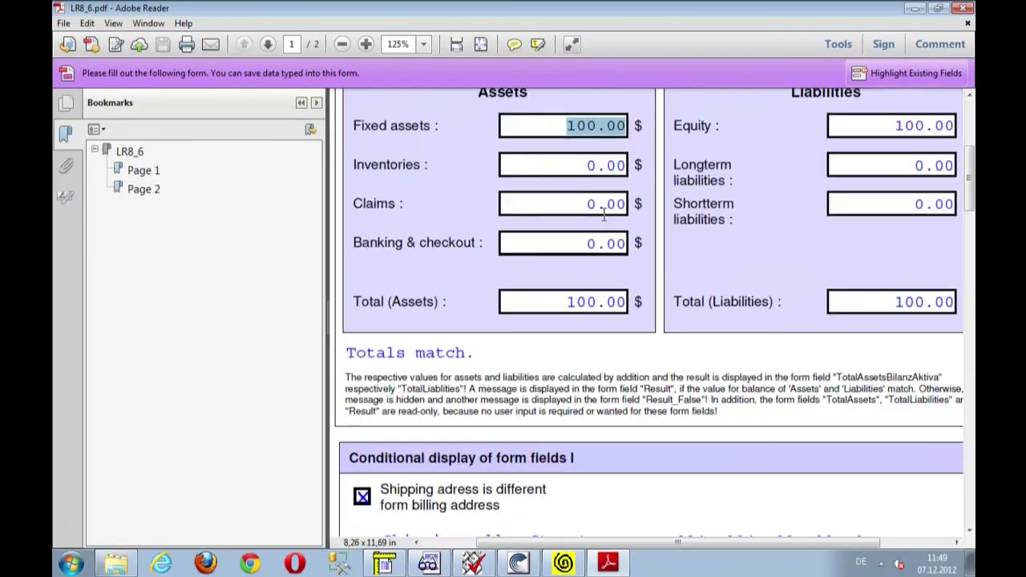
scroll(604, 213, "down", 2)
scroll(619, 236, "down", 7)
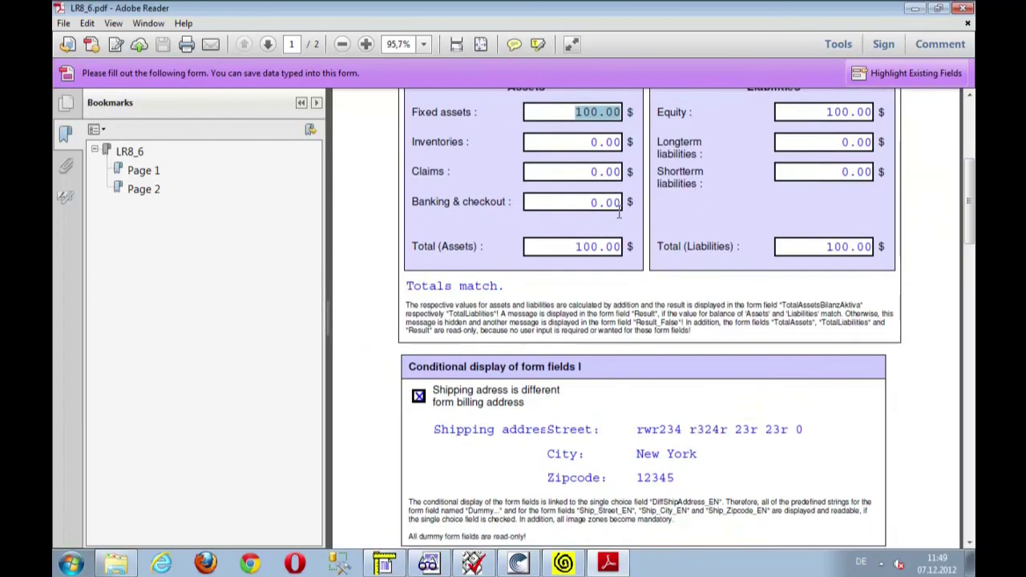
scroll(657, 431, "down", 8)
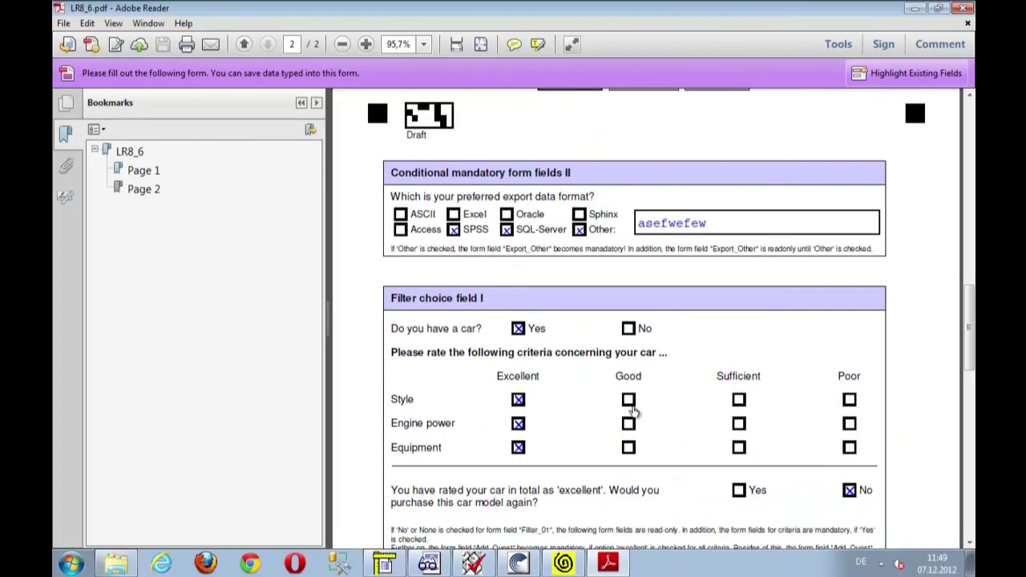
scroll(668, 203, "up", 1)
scroll(671, 213, "down", 4)
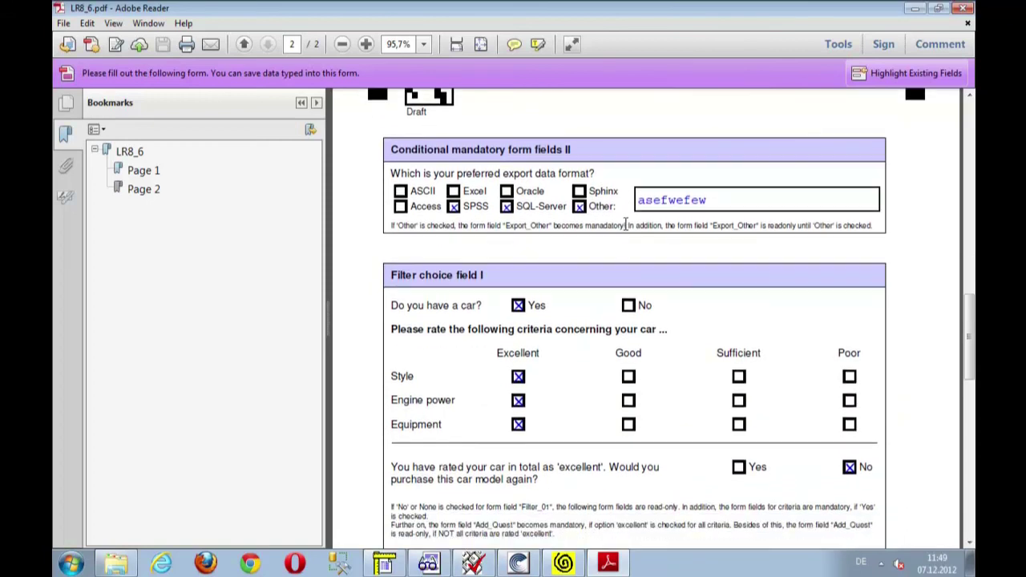
scroll(628, 230, "down", 5)
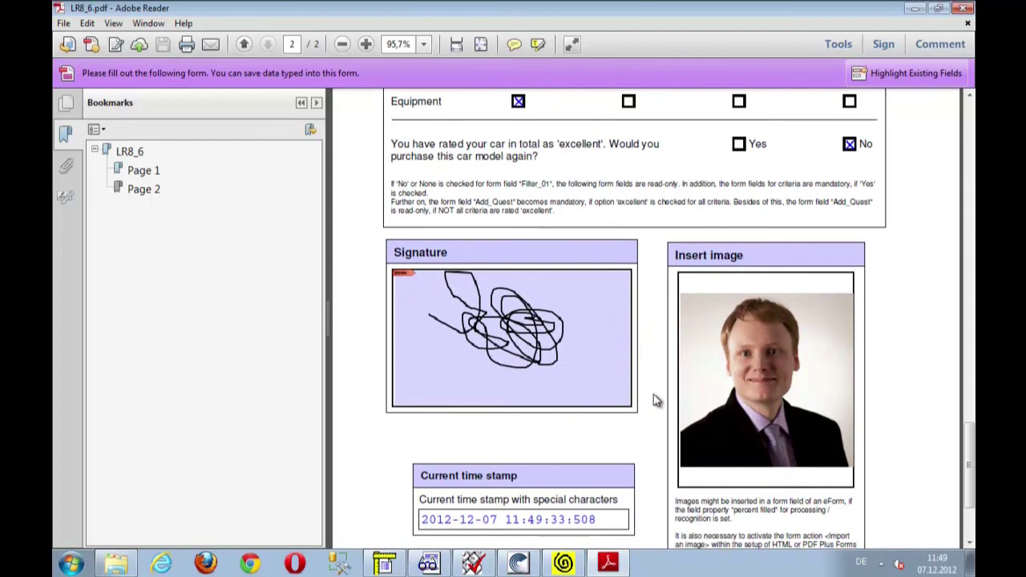
scroll(675, 396, "up", 4)
scroll(651, 362, "up", 4)
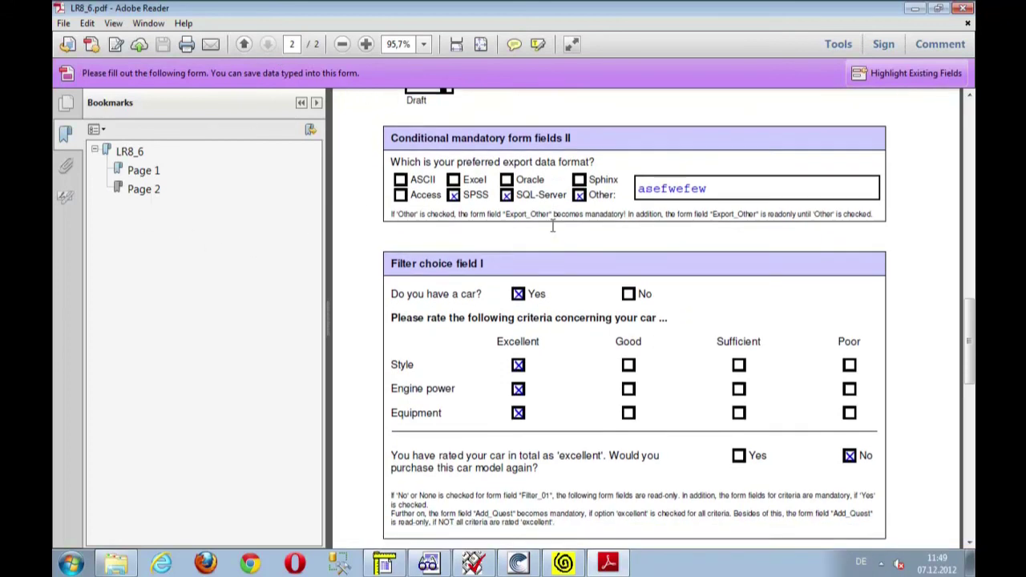
scroll(561, 216, "up", 1)
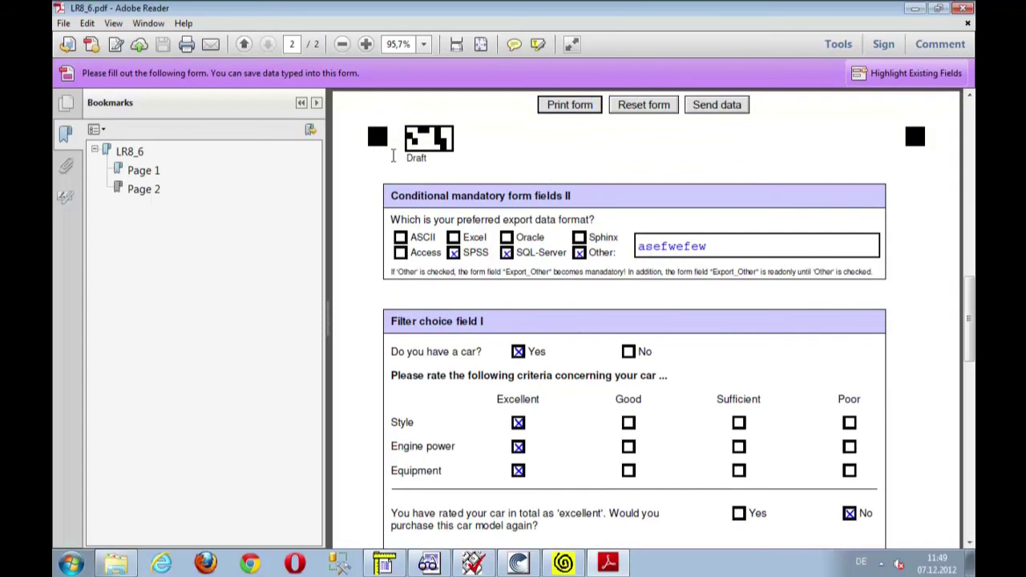
On page 1, enter 222 in Fixed assets and in Equity so both totals read 222.00
left_click(245, 45)
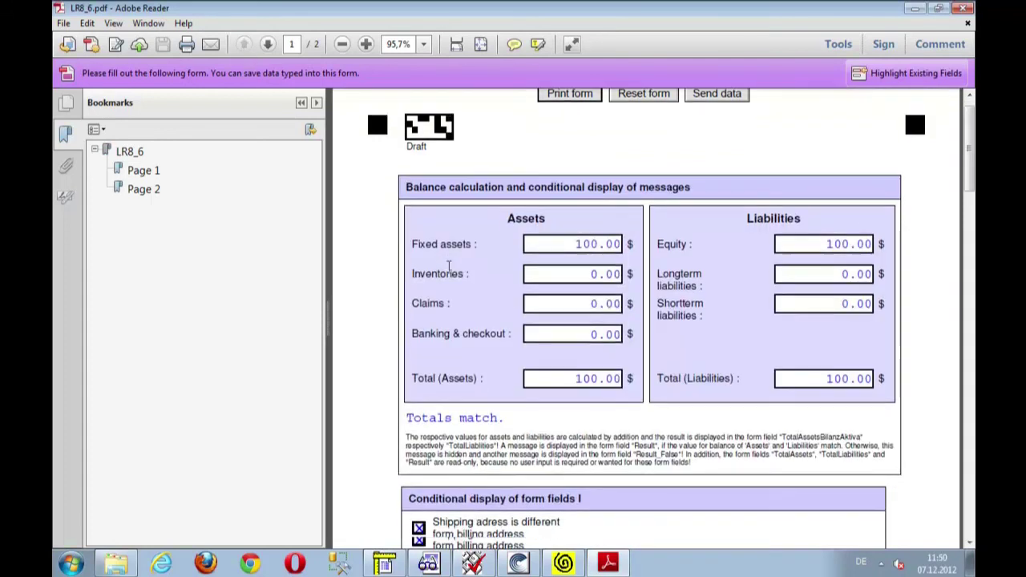
scroll(593, 270, "down", 1)
left_click(568, 223)
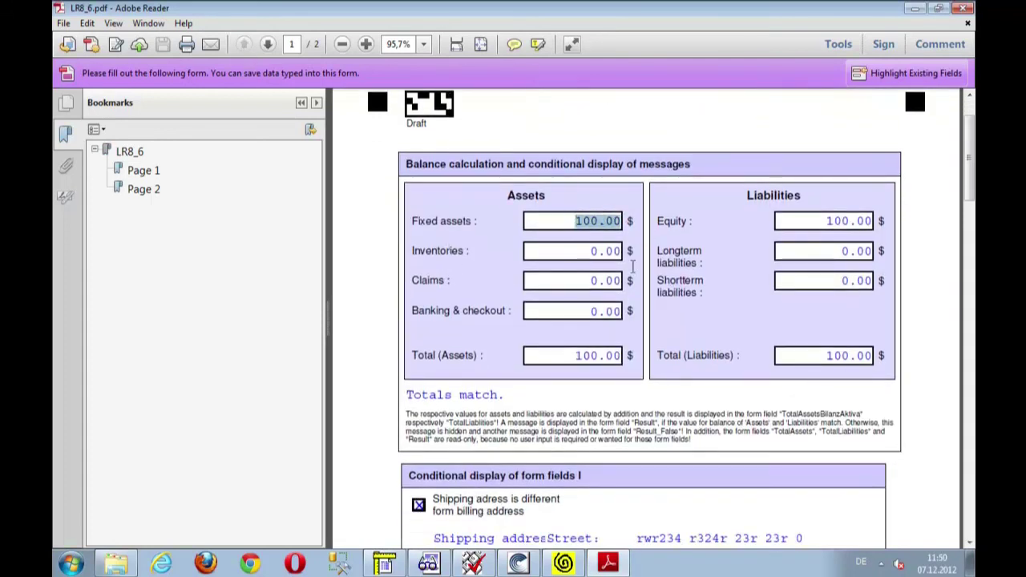
type("222")
key("Tab")
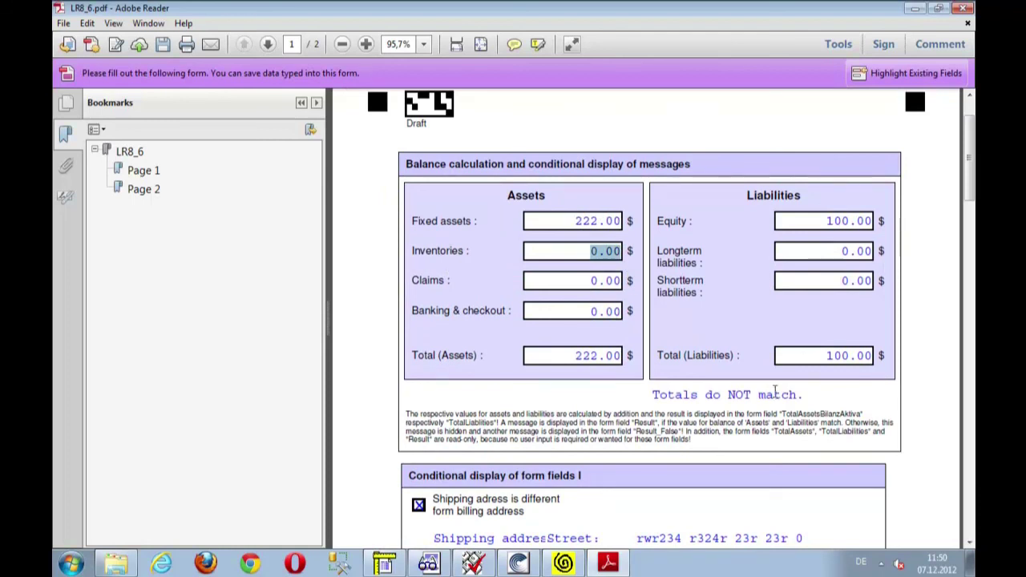
left_click(831, 215)
type("222")
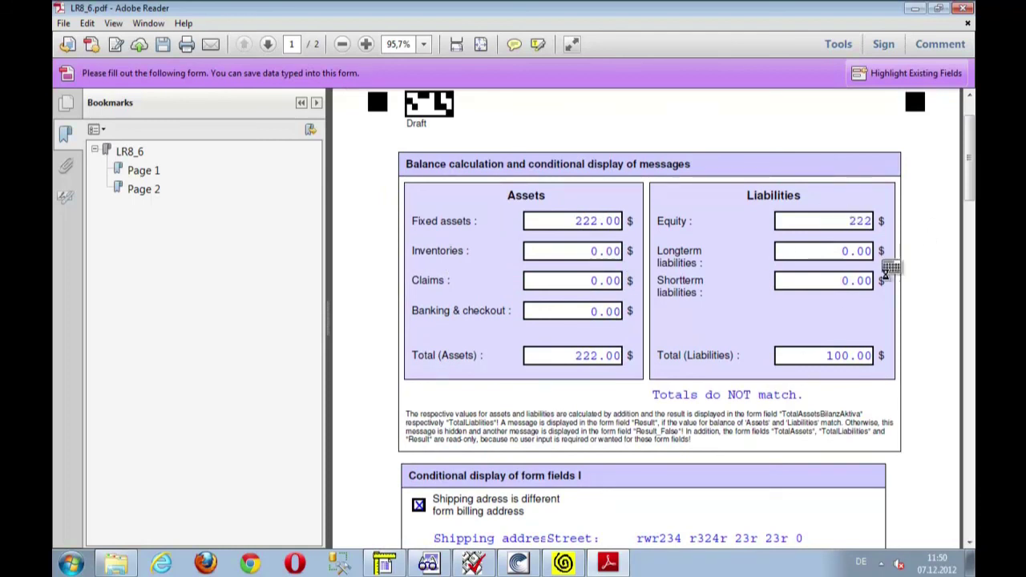
key("Tab")
Toggle the different shipping address checkbox off and on, then scroll down to page 2
scroll(767, 360, "down", 1)
scroll(767, 360, "down", 5)
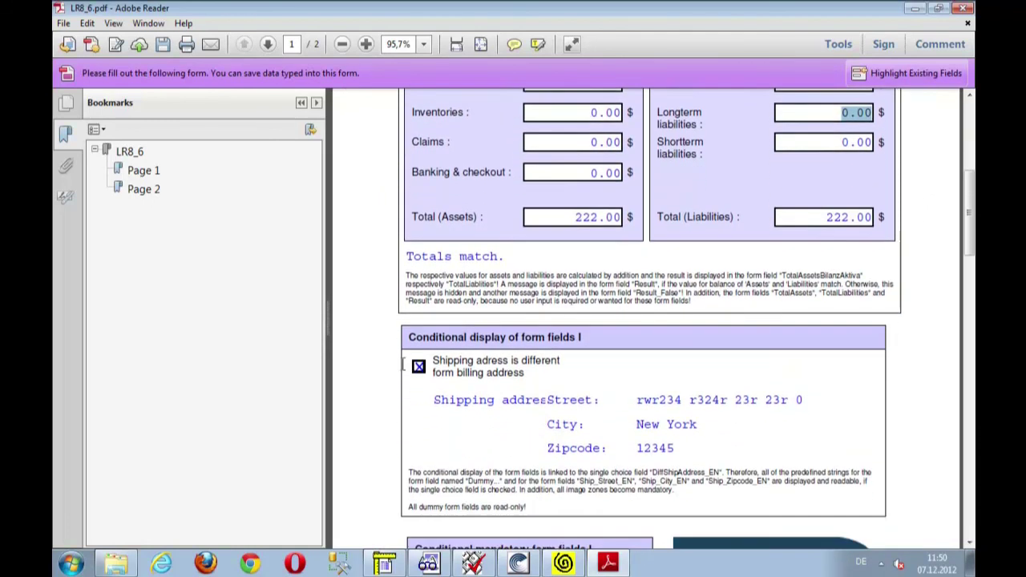
left_click(419, 367)
left_click(419, 367)
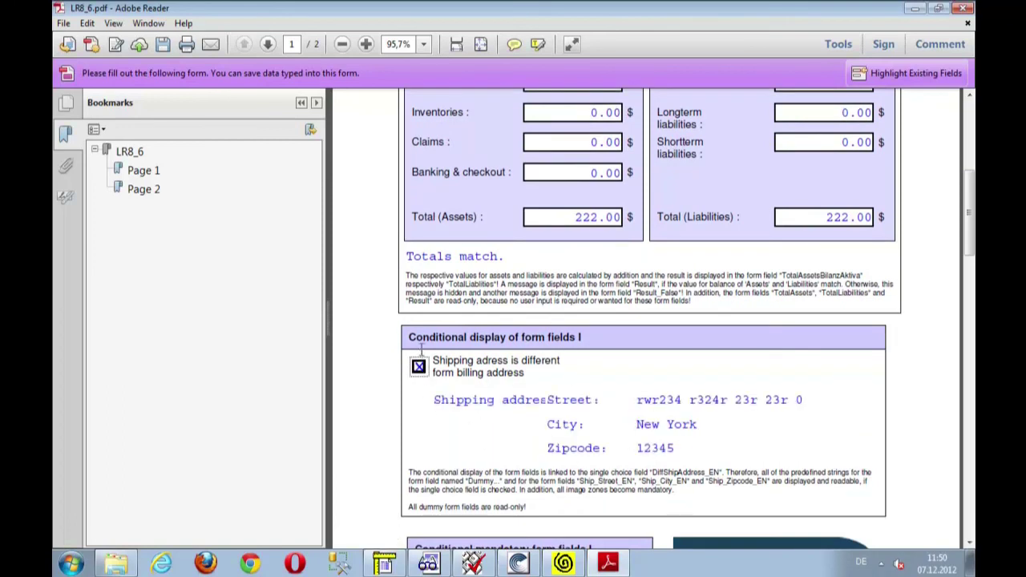
scroll(409, 349, "down", 3)
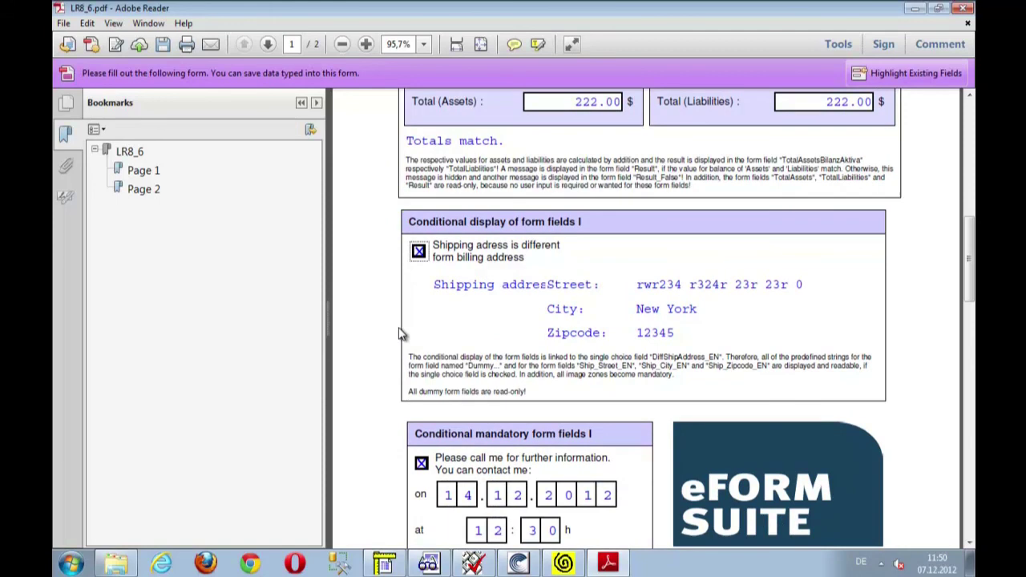
scroll(401, 376, "down", 1)
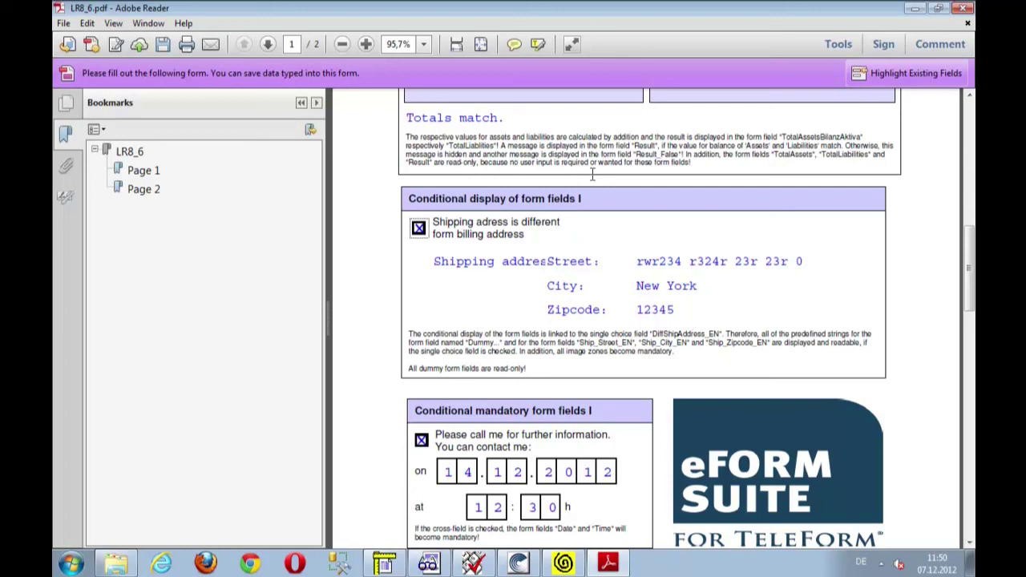
scroll(767, 397, "down", 3)
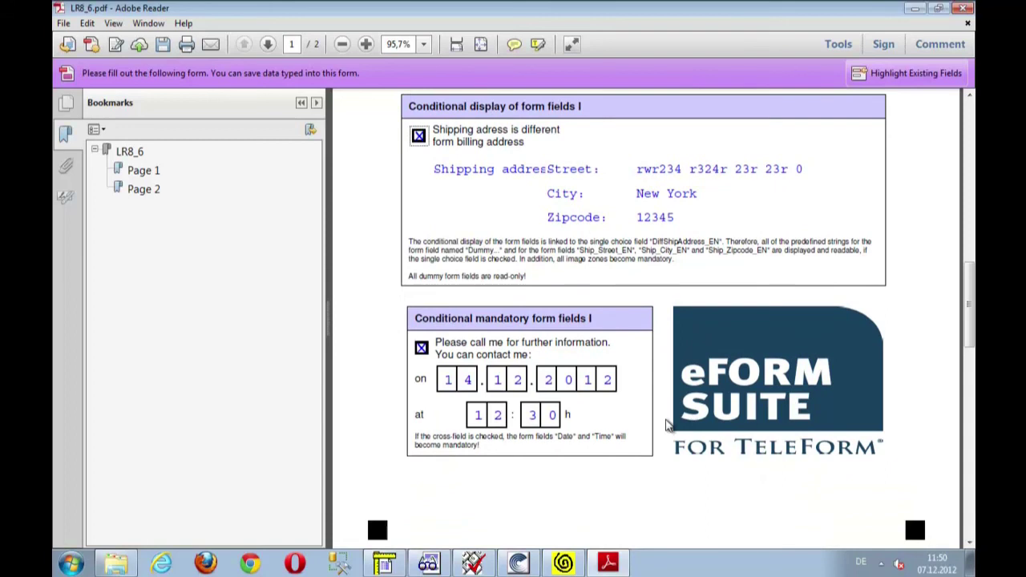
scroll(664, 424, "down", 10)
scroll(665, 433, "down", 5)
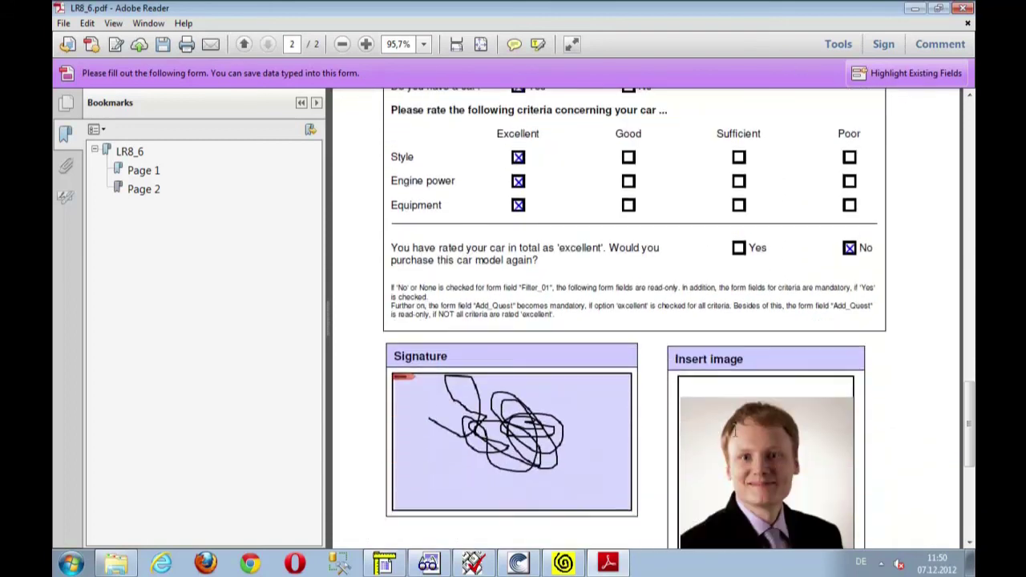